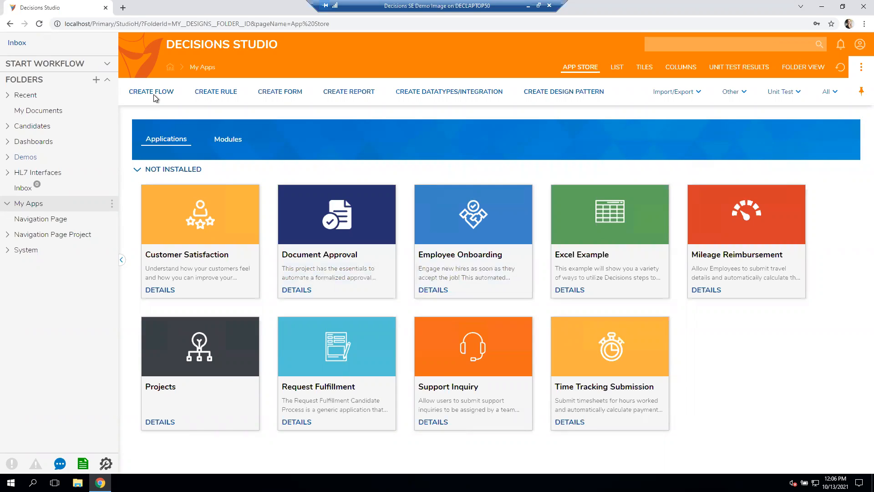
- Create a new normal form named "Drop Down example" in My Apps
left_click(282, 93)
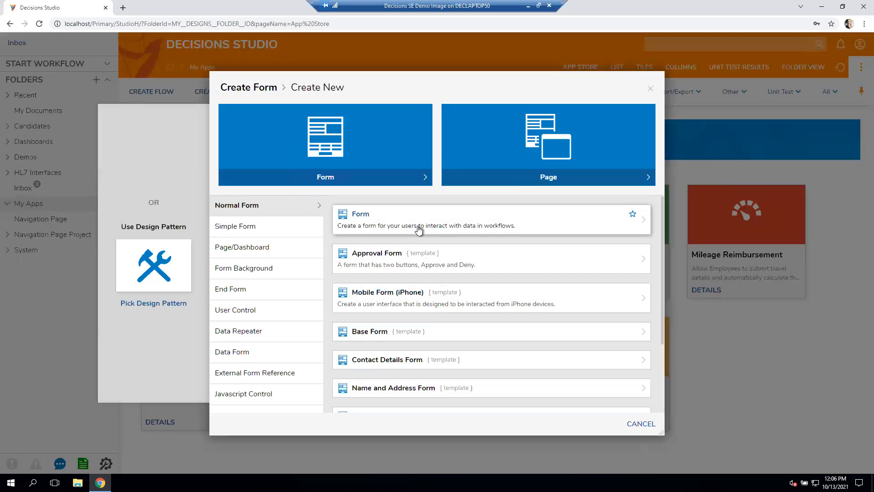
left_click(419, 230)
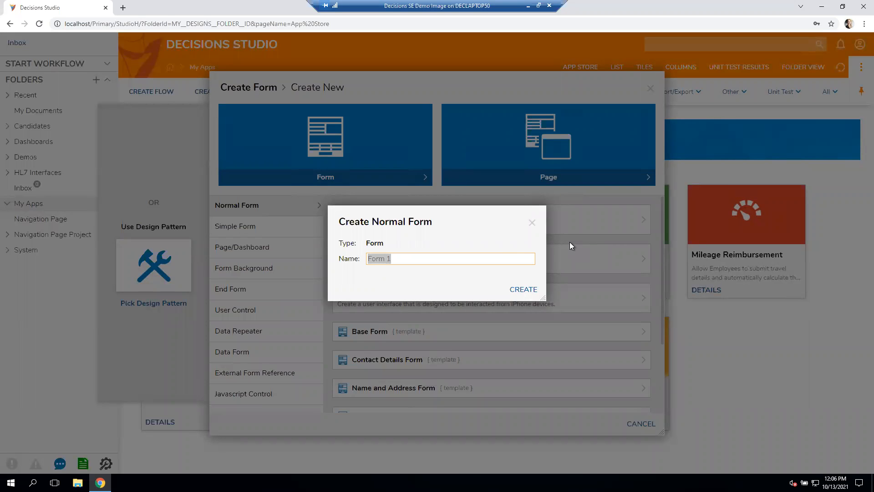
type("Drop Down exaampl")
key("BackSpace")
key("BackSpace")
key("BackSpace")
key("BackSpace")
type("ammple")
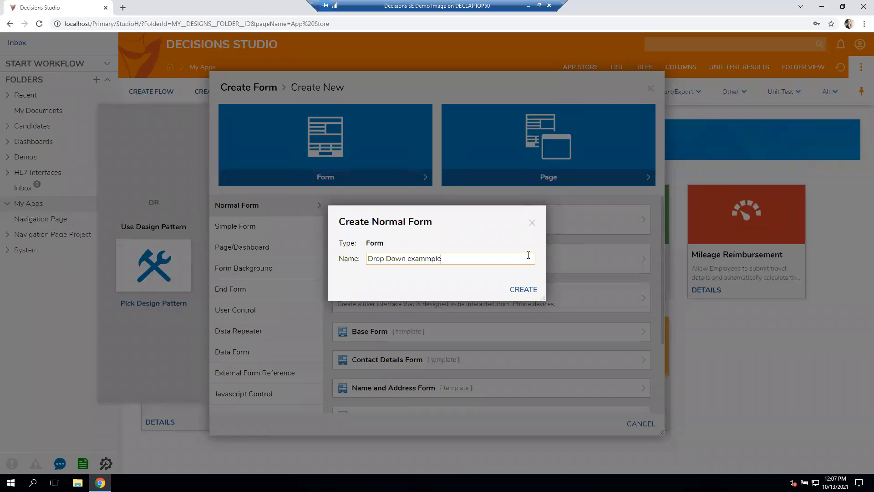
key("BackSpace")
key("BackSpace")
type("ple")
left_click(528, 290)
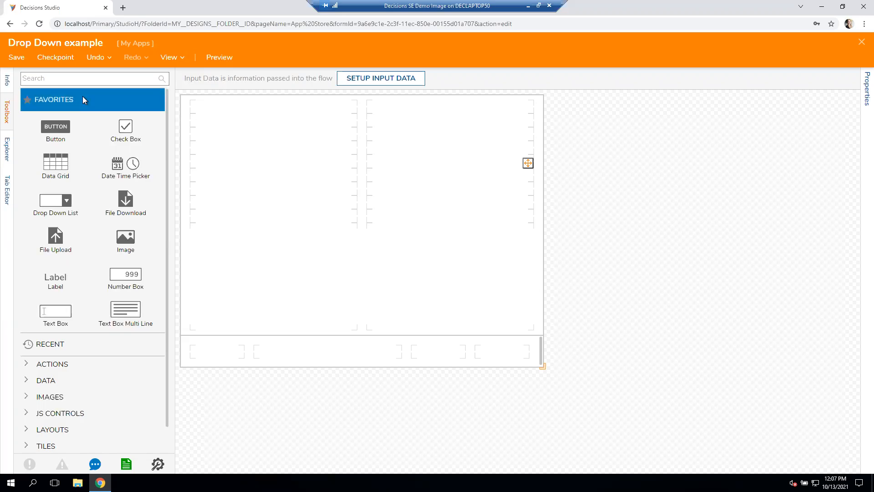
- Add a button to the last footer cell of the form with the outcome name "Done"
left_click_drag(62, 131, 510, 354)
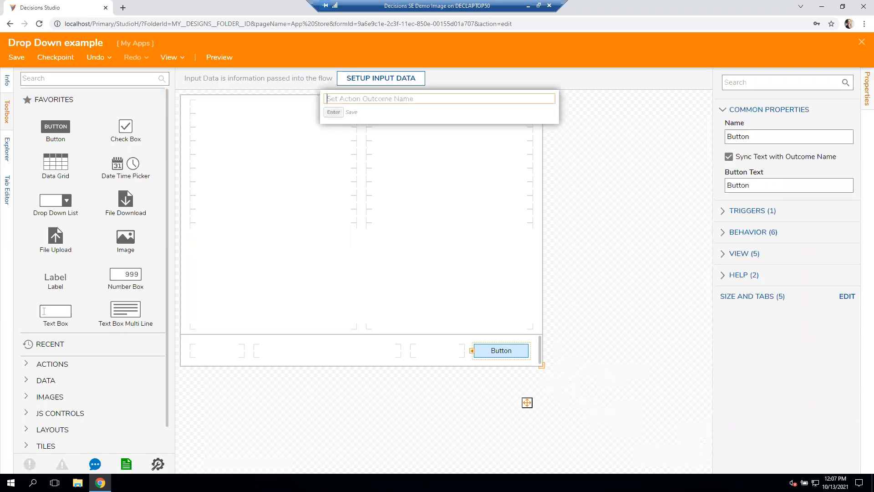
type("Done")
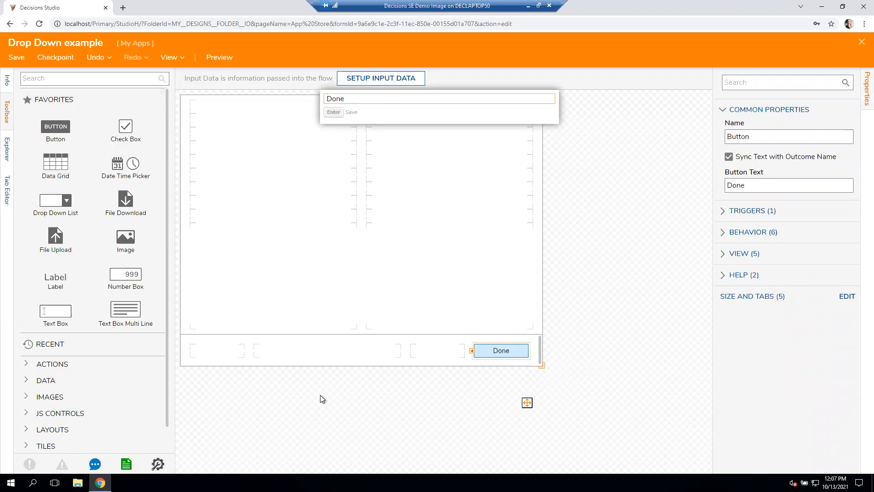
left_click(320, 395)
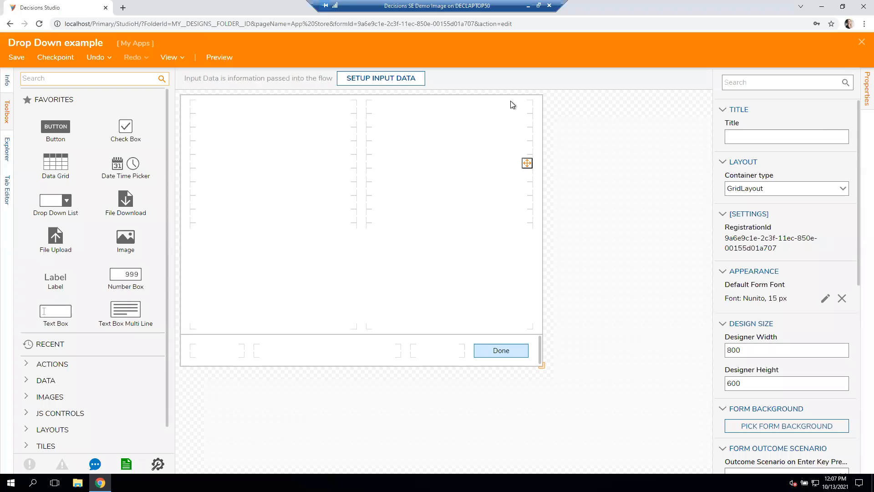
type("Sa")
key("BackSpace")
key("BackSpace")
key("BackSpace")
- Add a drop down list near the top of the form's second column and set its input data type to the DecisionsFramework Account type
left_click_drag(56, 201, 469, 116)
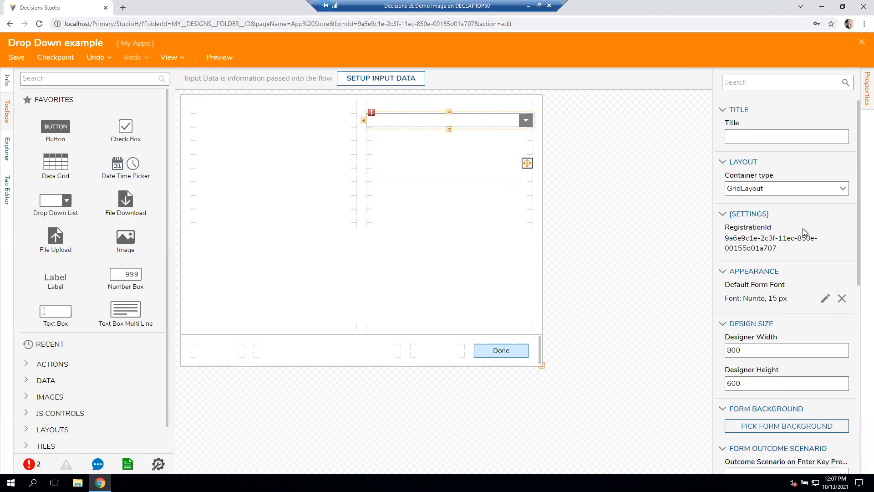
left_click(842, 204)
type("account")
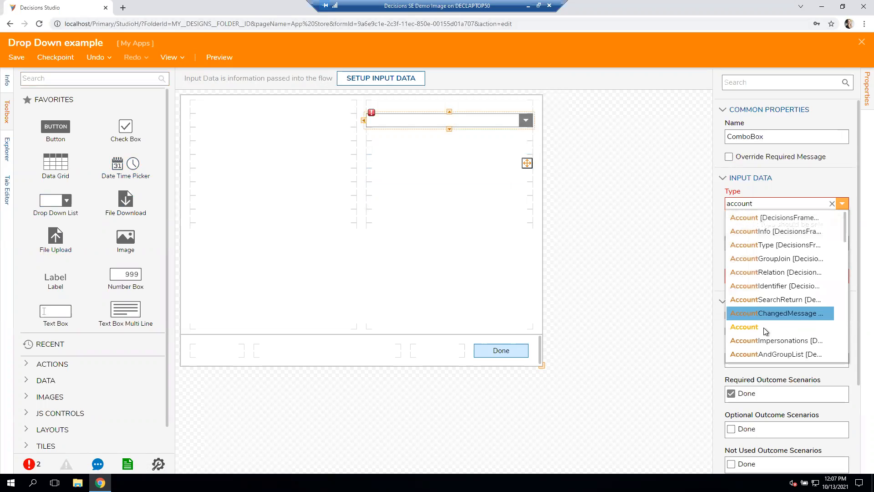
left_click(783, 220)
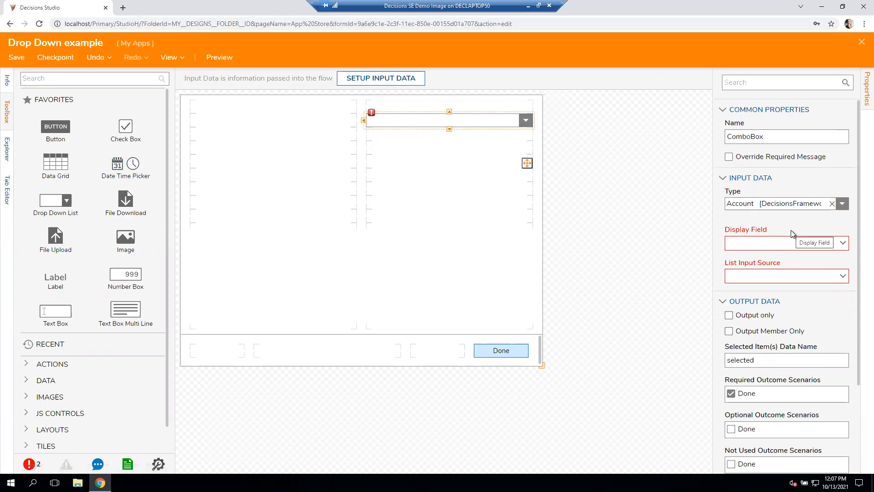
- Set the drop down list's display field to EmailAddress and its list input source to Flow
left_click(843, 245)
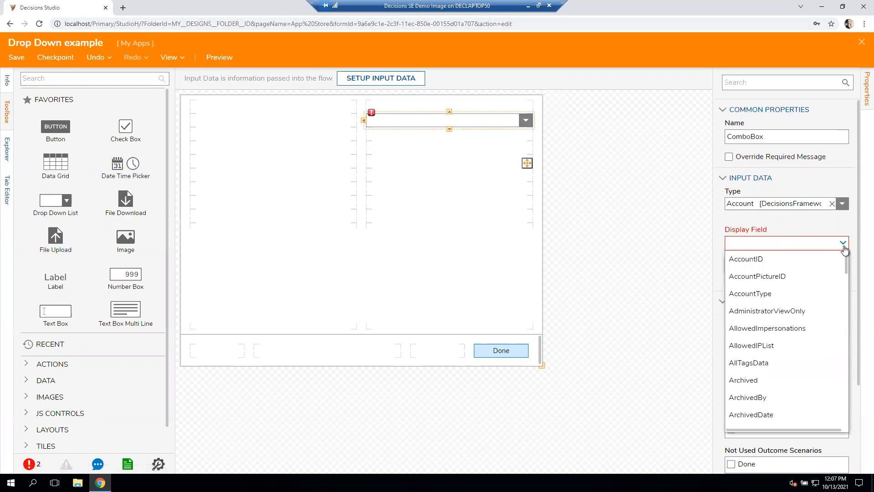
scroll(793, 406, "down", 8)
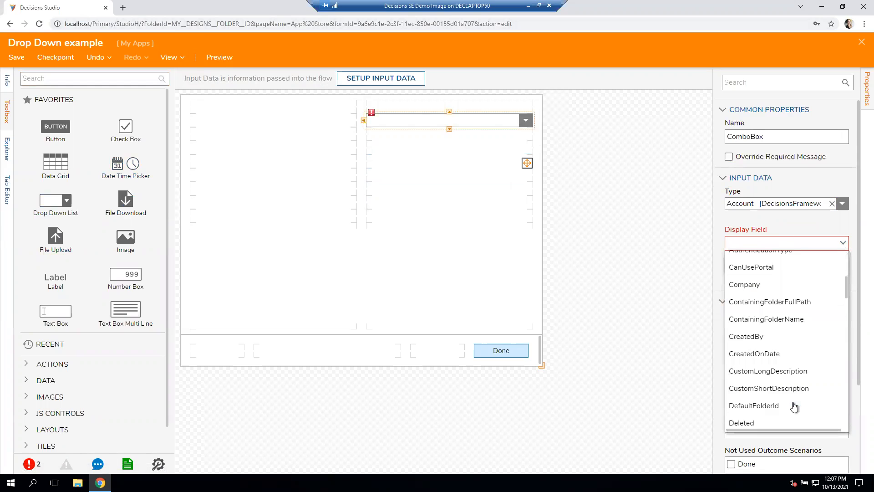
left_click(792, 418)
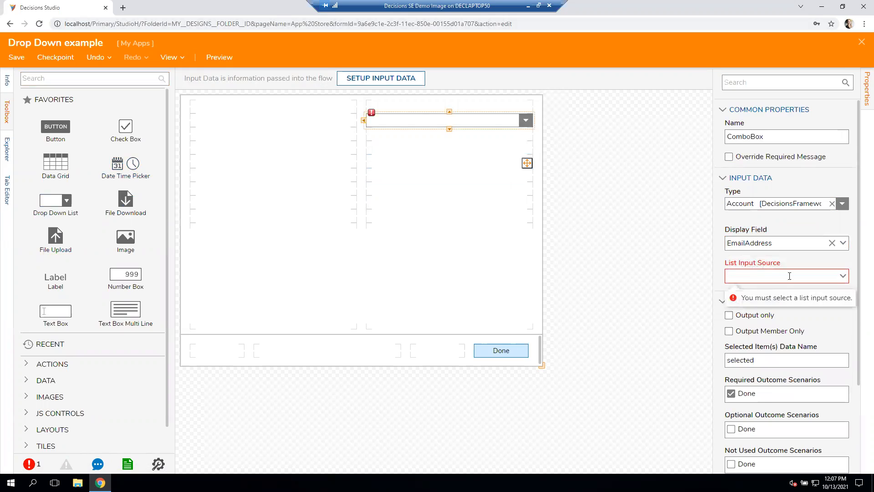
left_click(843, 276)
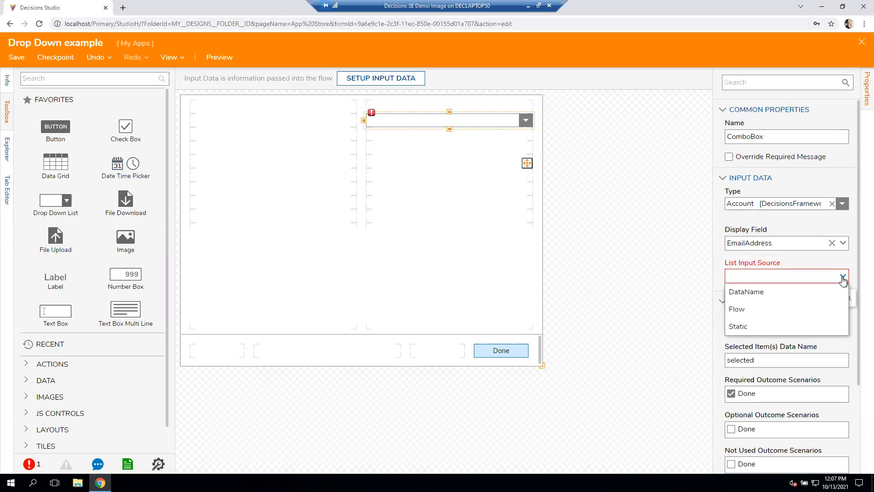
left_click(756, 314)
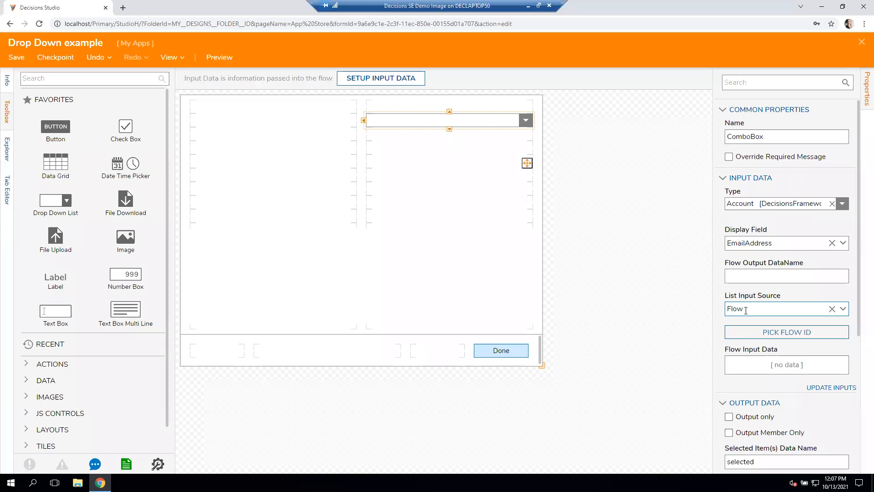
- Create a new default flow named "Populate Accounts" as the source flow for the drop down list
left_click(766, 334)
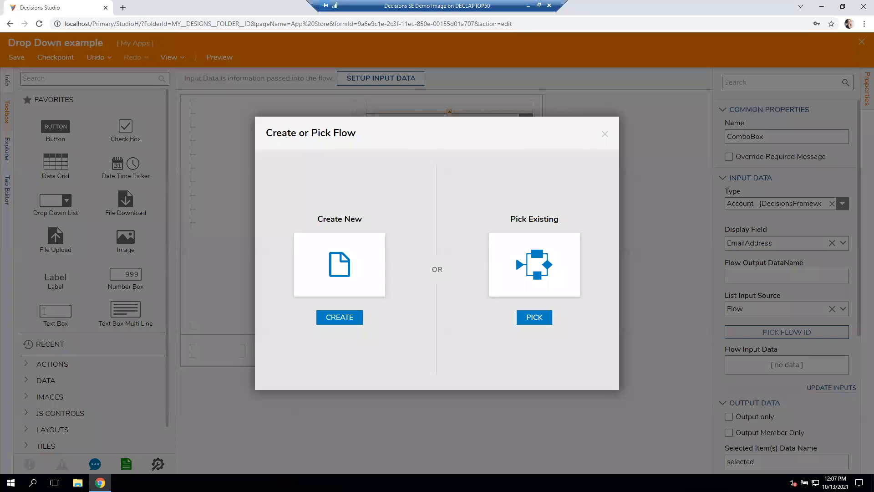
left_click(338, 319)
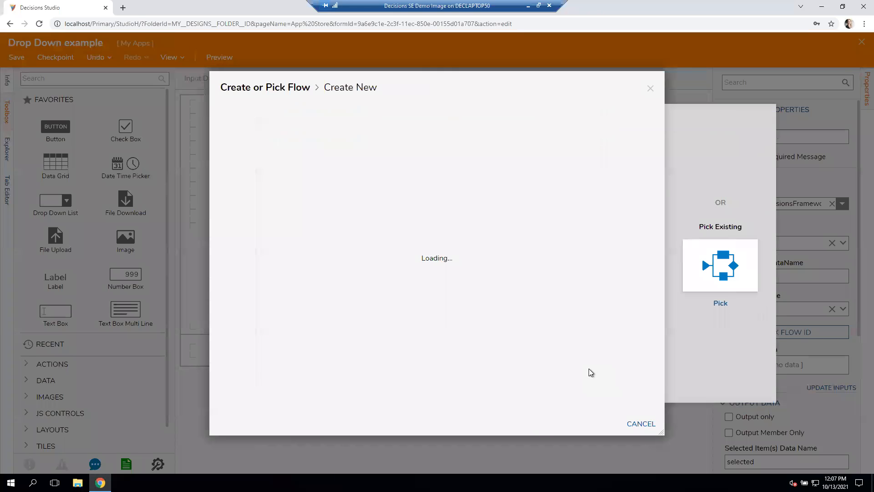
left_click(441, 225)
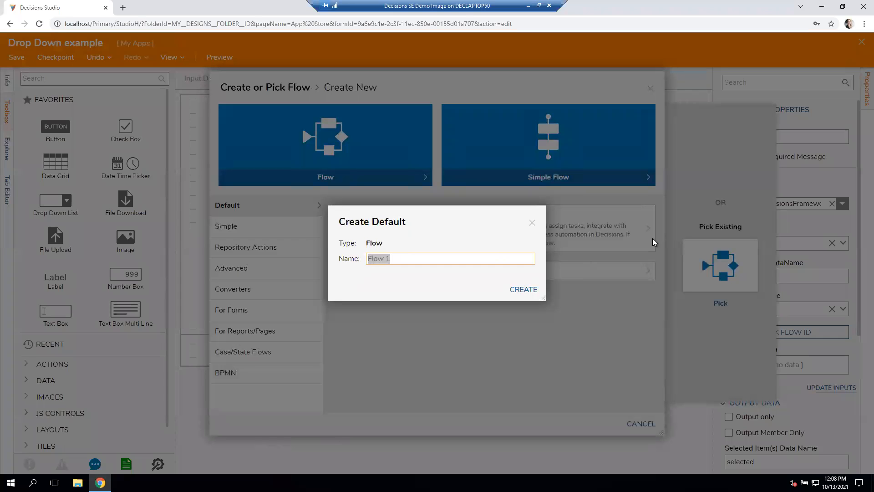
type("Populate Accounts")
left_click(511, 292)
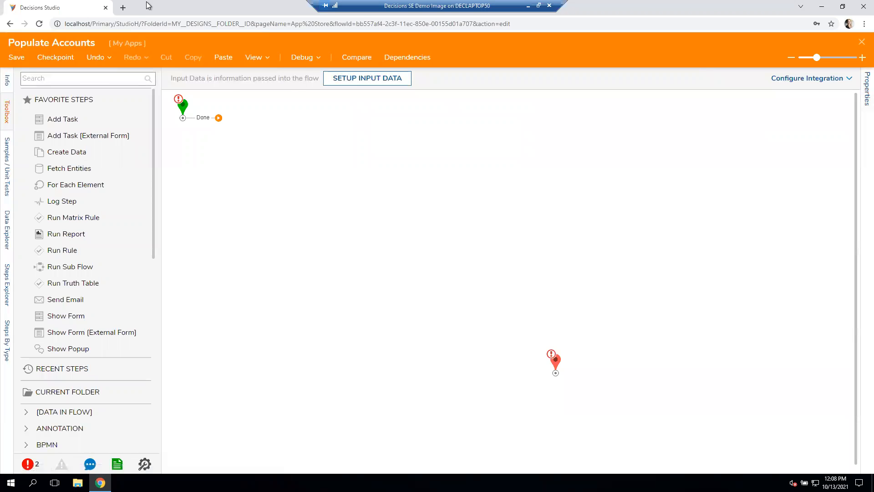
- Add a Fetch Entities step right after the start of the flow
left_click(59, 80)
type("Fetch entities")
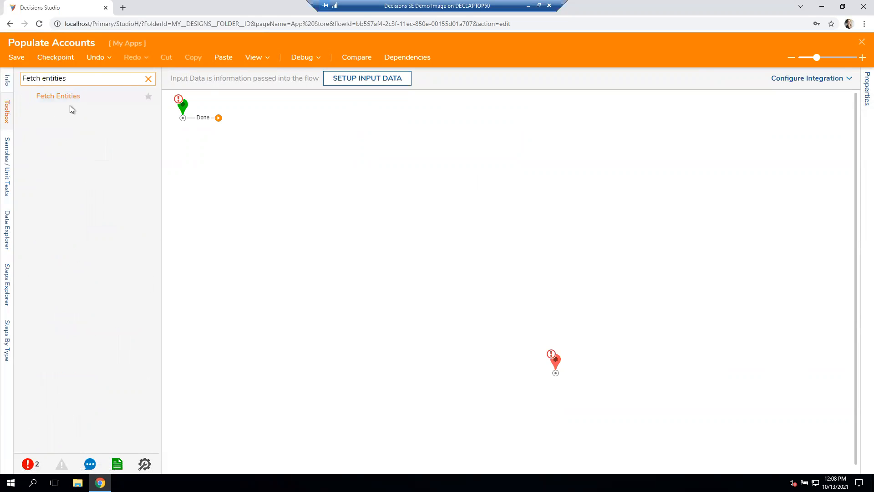
left_click_drag(58, 96, 253, 142)
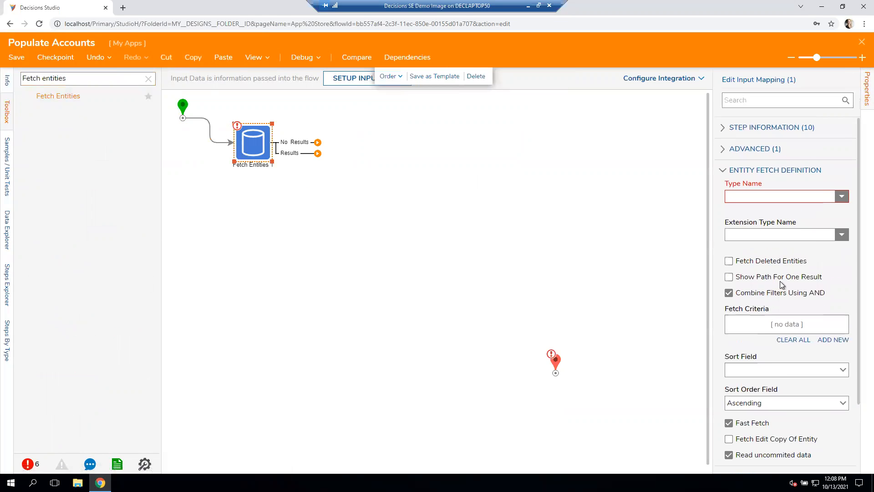
left_click(833, 208)
type("accounts")
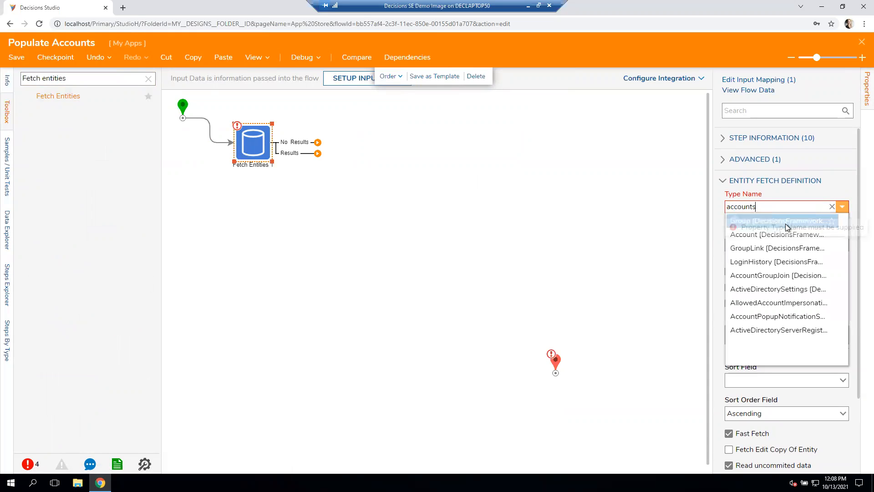
left_click(784, 221)
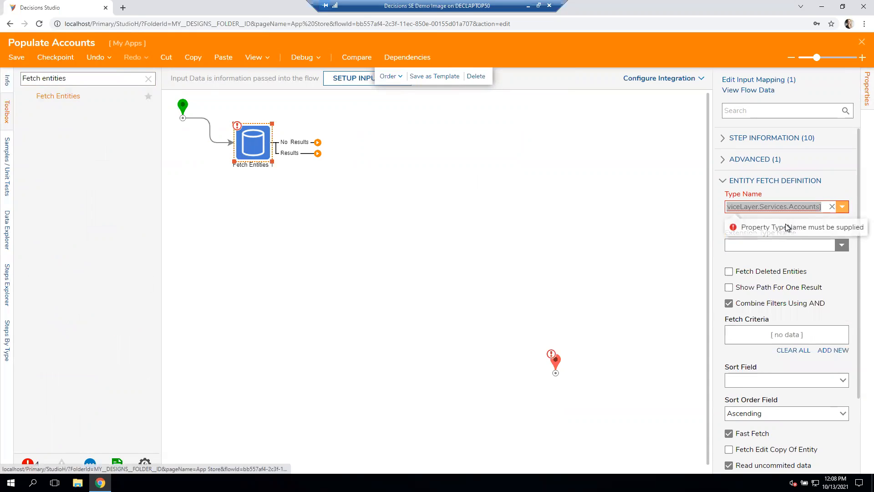
- Set the Fetch Entities step's type name to the DecisionsFramework Account type
left_click(832, 217)
type("accounts")
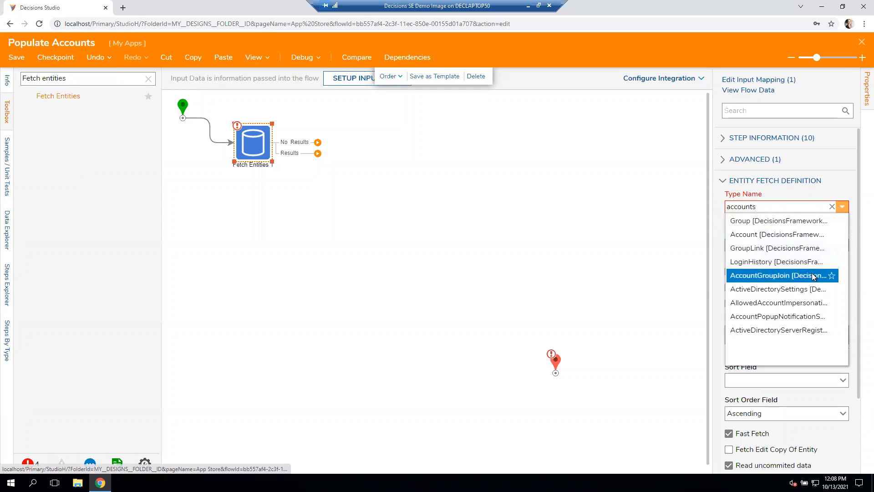
key("BackSpace")
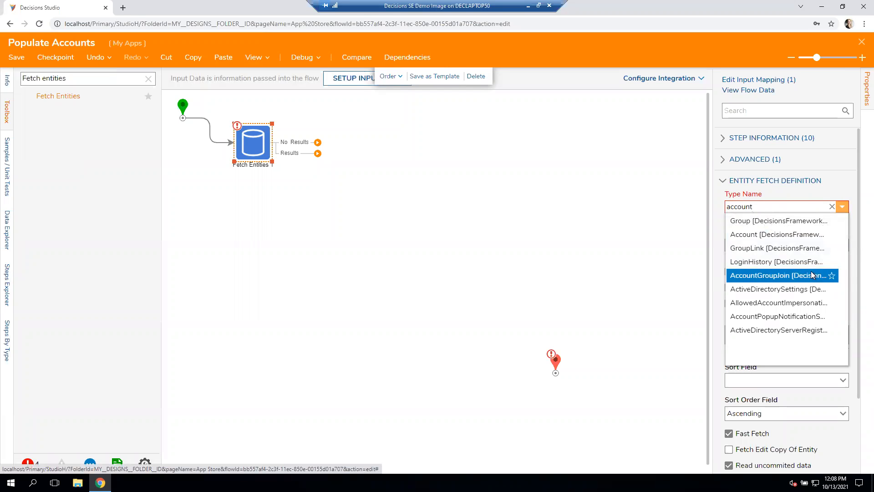
left_click(785, 227)
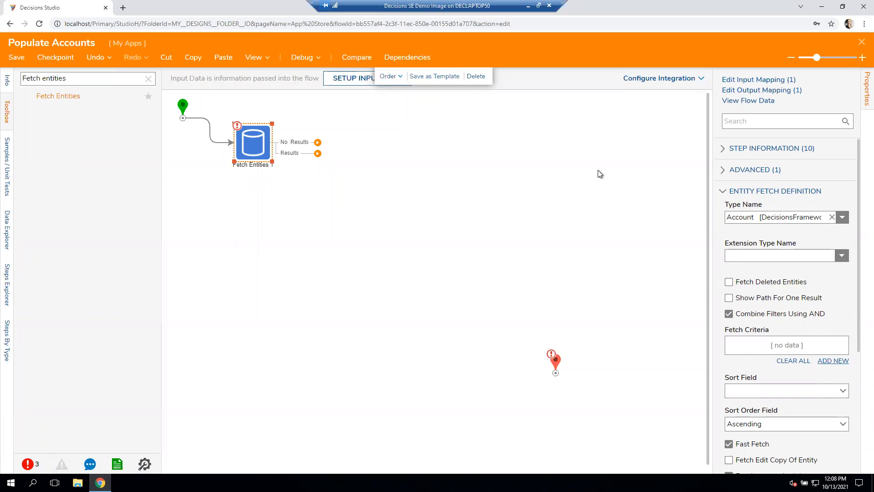
- Connect the Results path of Fetch Entities to the end step and output EntityResults from it
left_click_drag(318, 153, 556, 366)
left_click(549, 362)
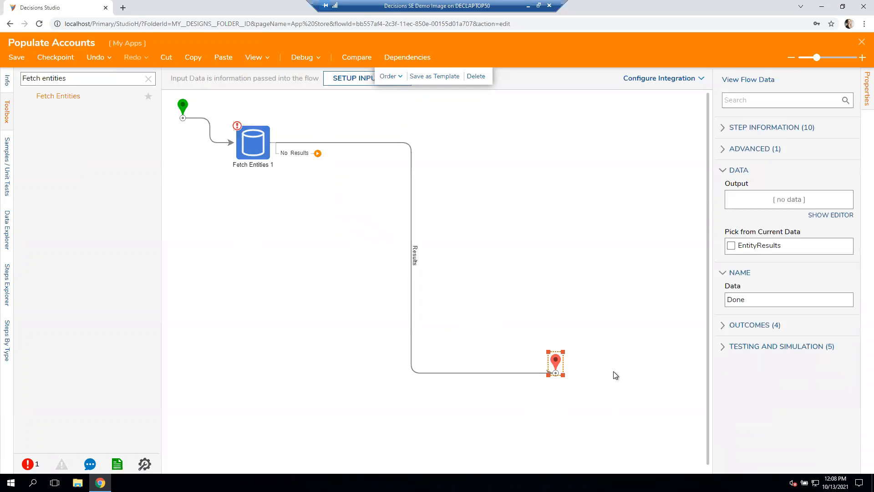
left_click(754, 251)
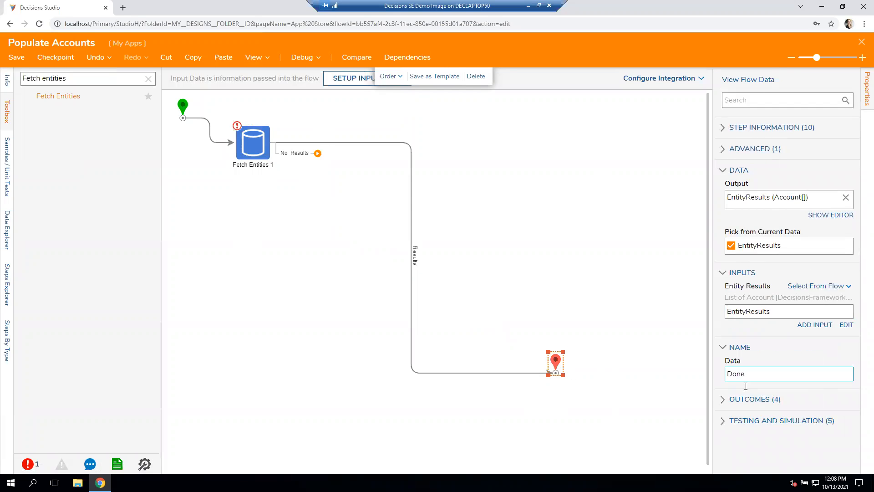
- Save the Populate Accounts flow without notes and close it to return to the form
key("ctrl+s")
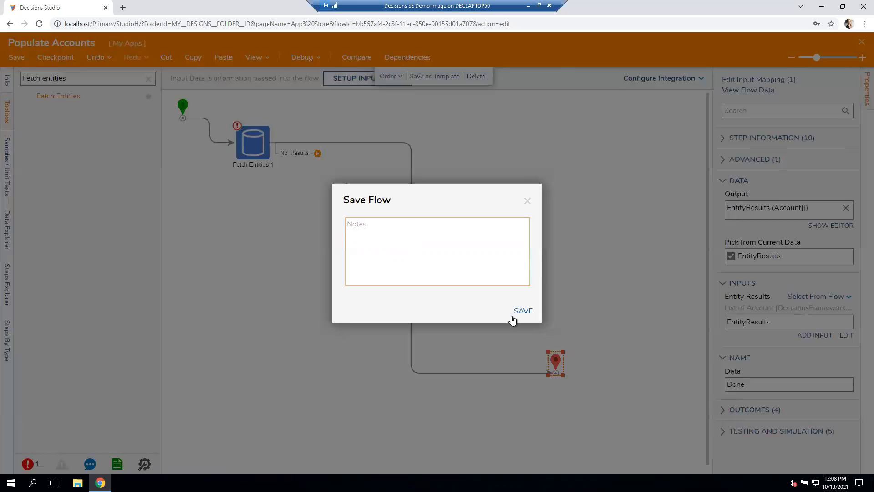
left_click(521, 310)
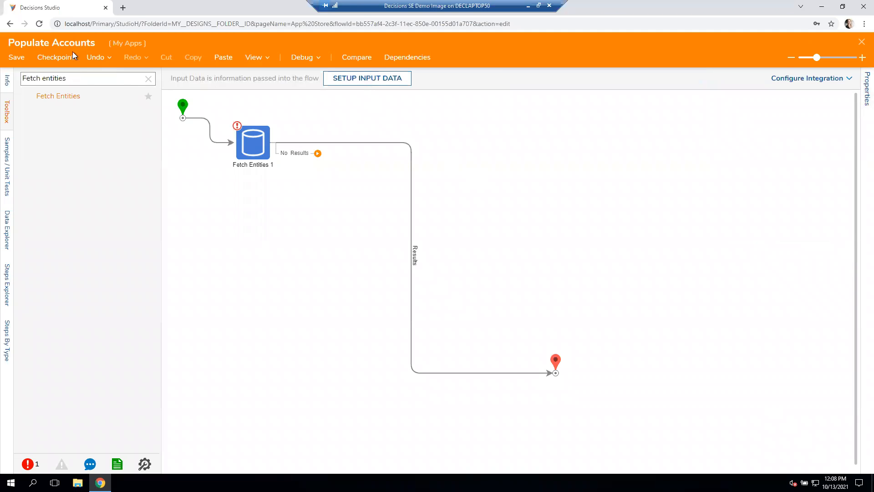
left_click(21, 61)
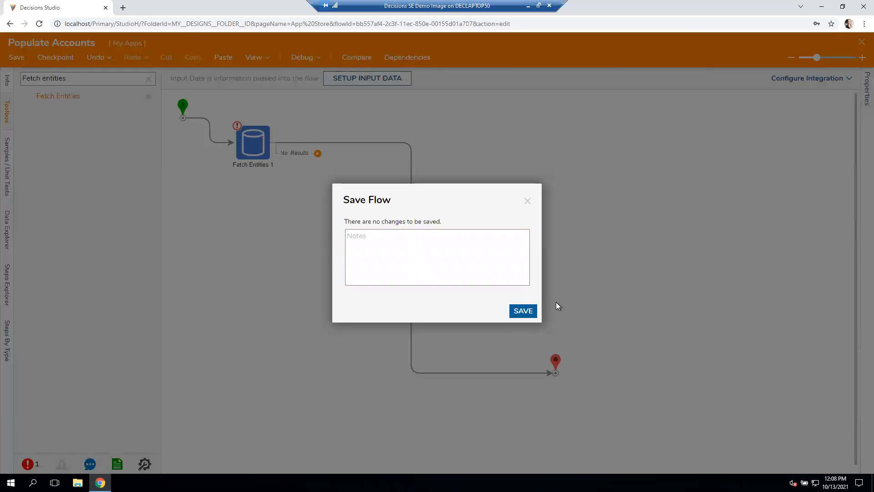
left_click(527, 310)
left_click(862, 43)
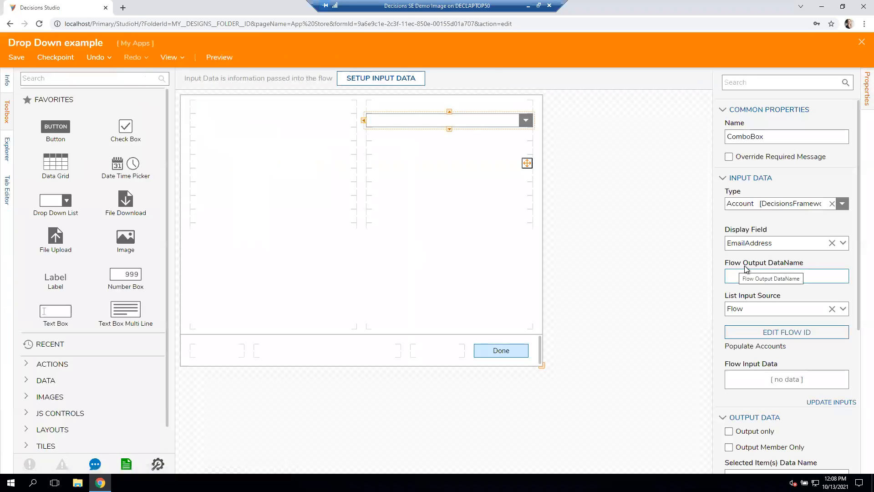
- Save the Drop Down example form without notes
scroll(810, 261, "down", 1)
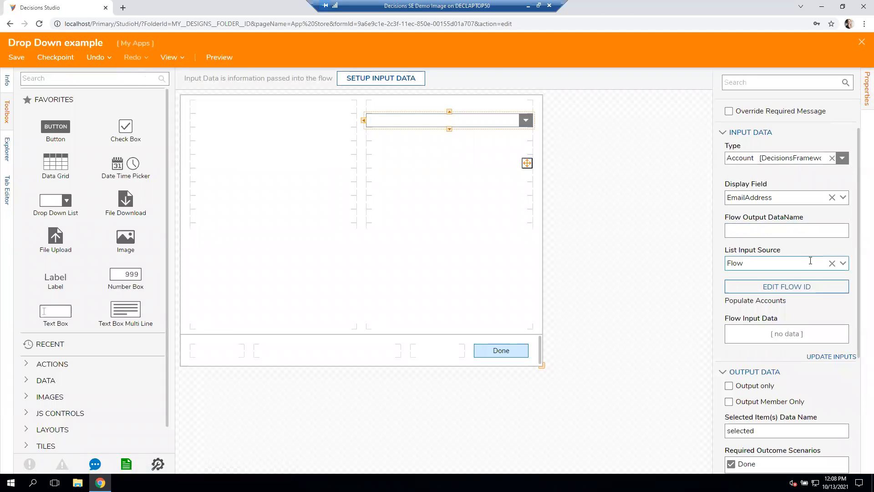
left_click(16, 57)
left_click(520, 314)
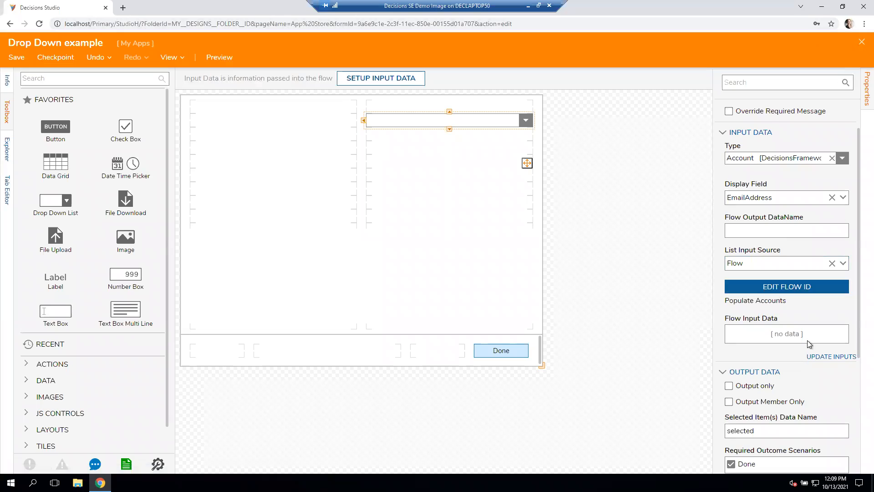
- Name the drop down list's selected item output data SelectedAccount
scroll(783, 274, "down", 2)
left_click(768, 340)
key("ctrl+a")
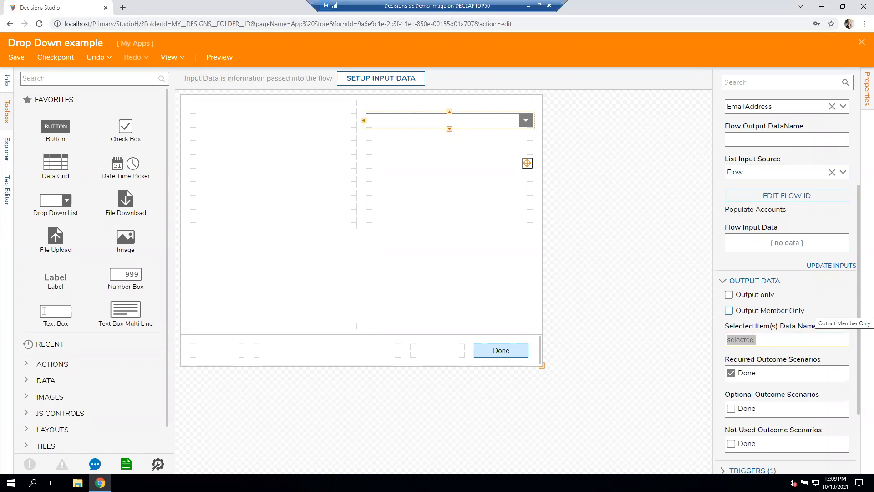
type("Selec")
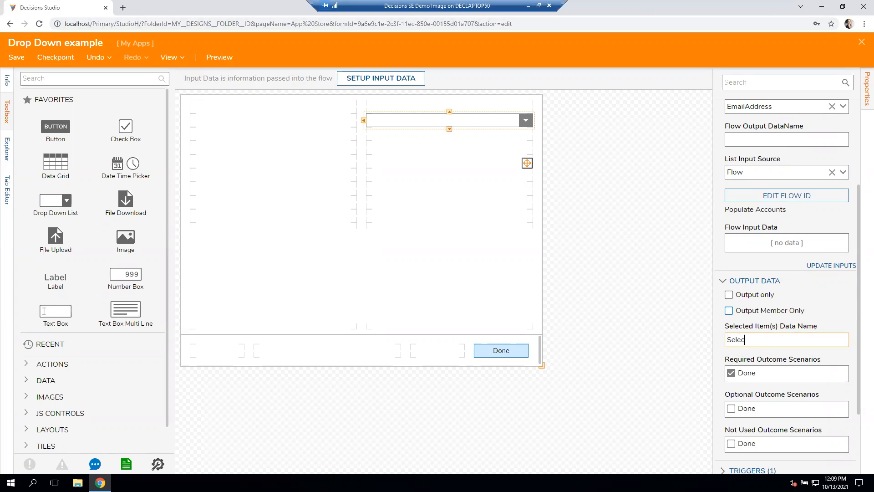
type("tedAccount")
- Save the Drop Down example form without notes and close it
left_click(16, 57)
left_click(523, 310)
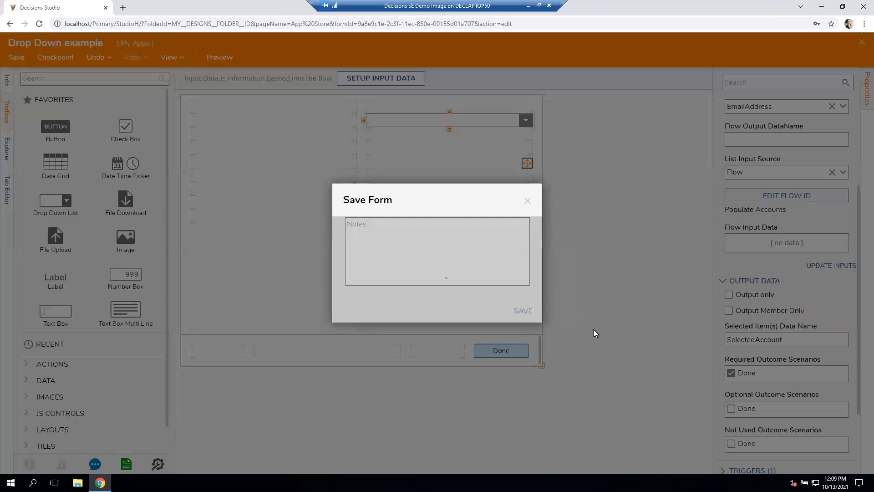
left_click(861, 46)
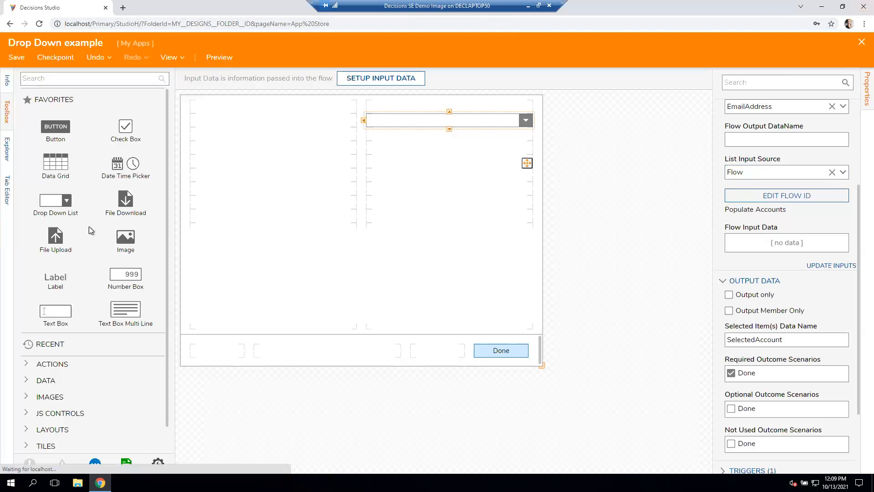
- Create a new default flow in My Apps, keeping the suggested name Flow 1
left_click(151, 92)
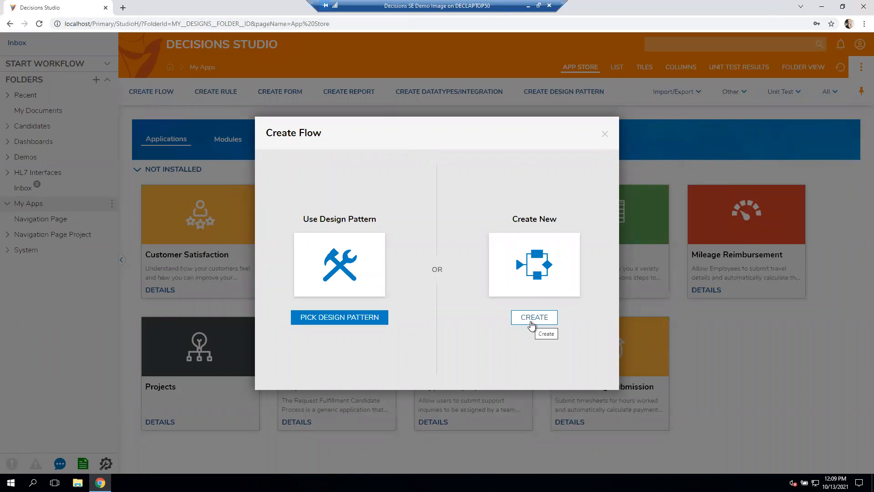
left_click(531, 321)
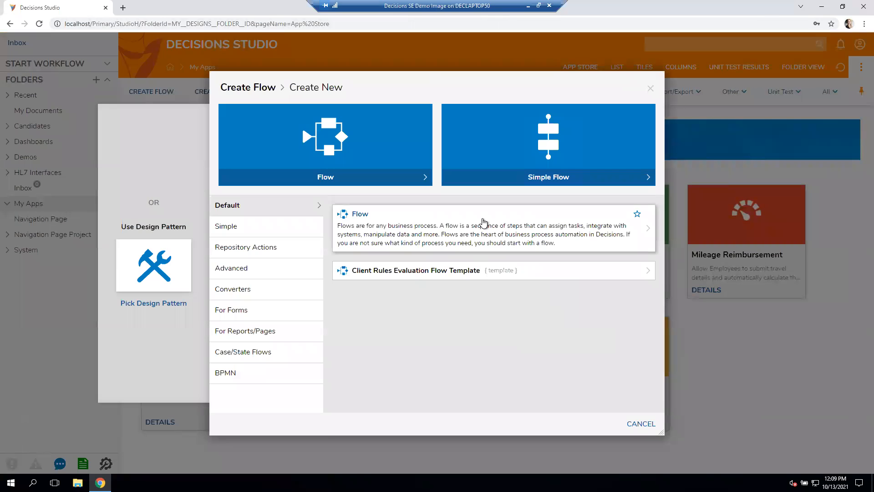
left_click(483, 218)
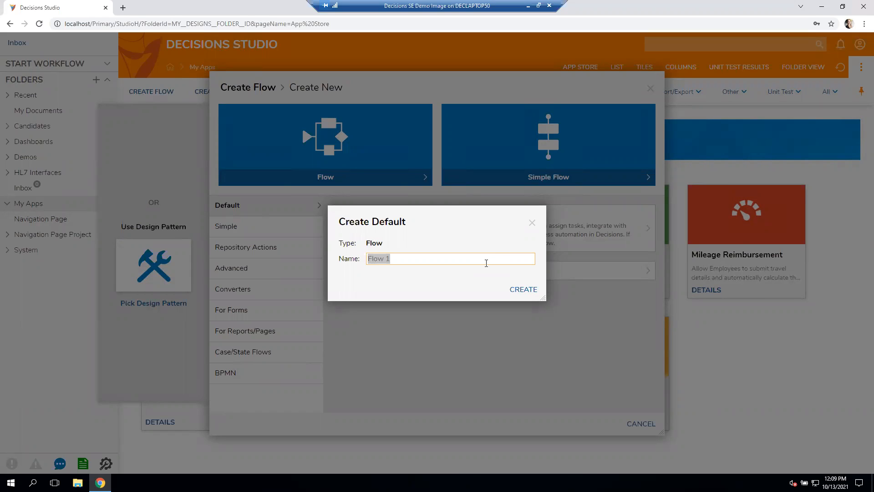
left_click(513, 289)
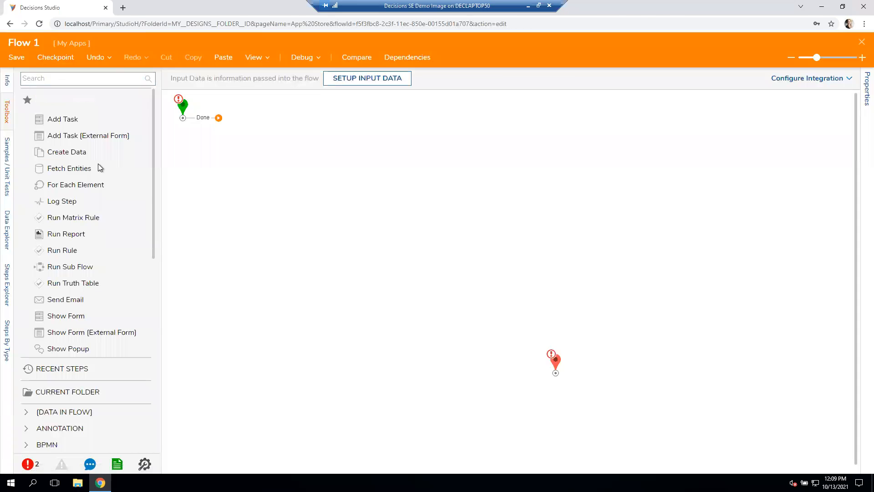
- Add a Show Form step using the existing Drop Down example form and connect it to the end step
left_click_drag(73, 317, 313, 218)
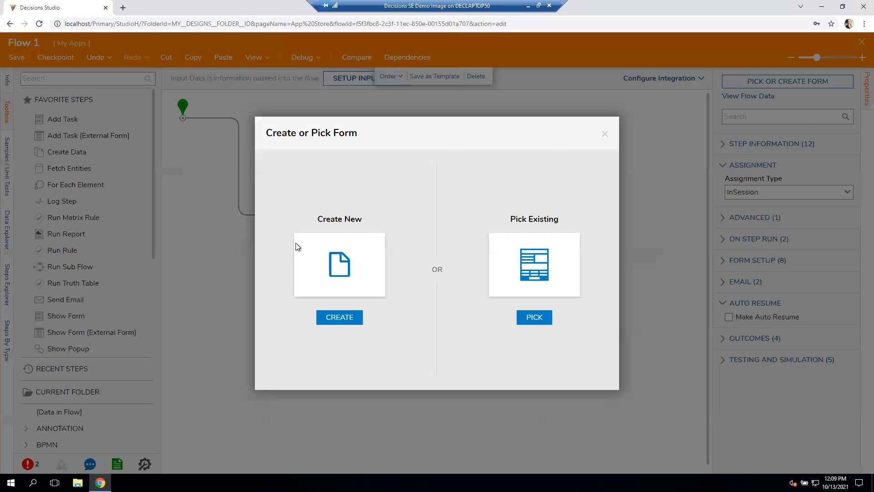
left_click(532, 318)
left_click(406, 93)
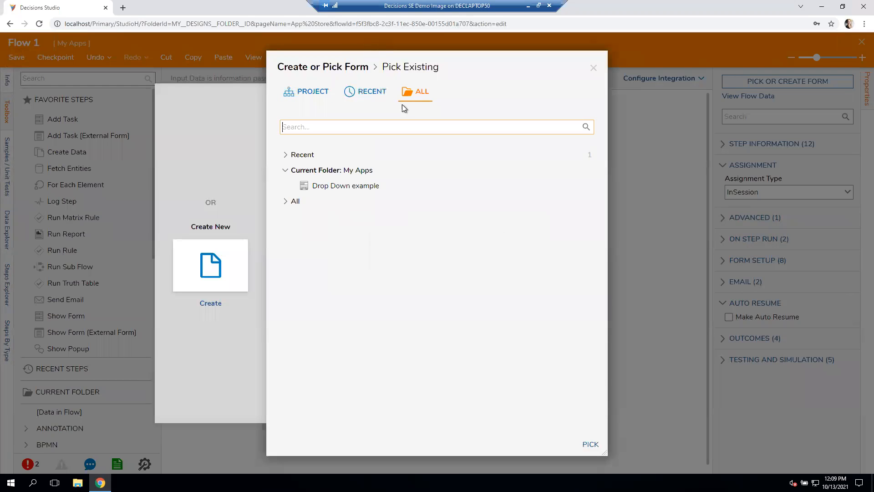
left_click(378, 102)
left_click(359, 178)
left_click(591, 444)
left_click_drag(362, 215, 556, 367)
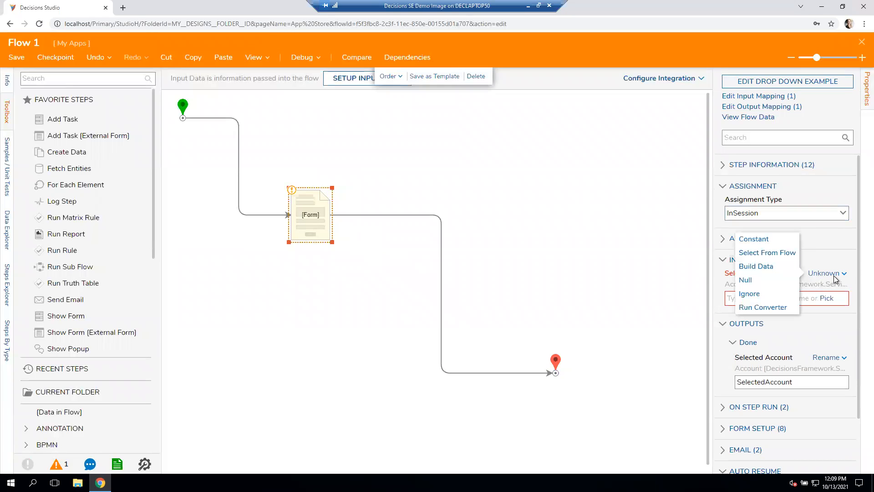
- Set the form step's Selected Account input to a constant, picking the second existing account under Accounts
left_click(770, 239)
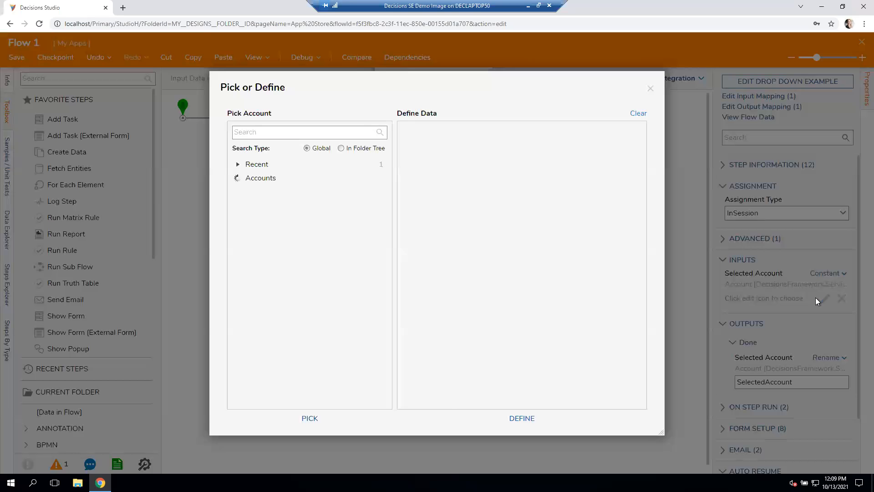
left_click(817, 299)
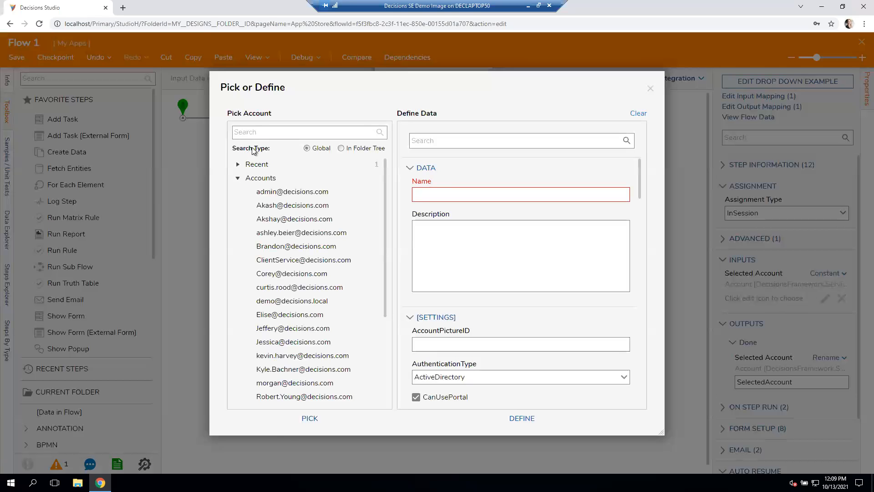
left_click(305, 205)
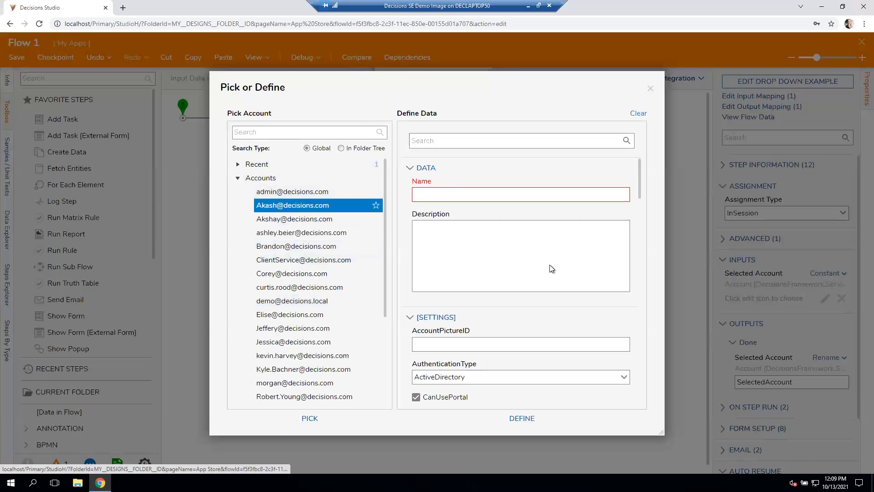
left_click(310, 418)
left_click(331, 380)
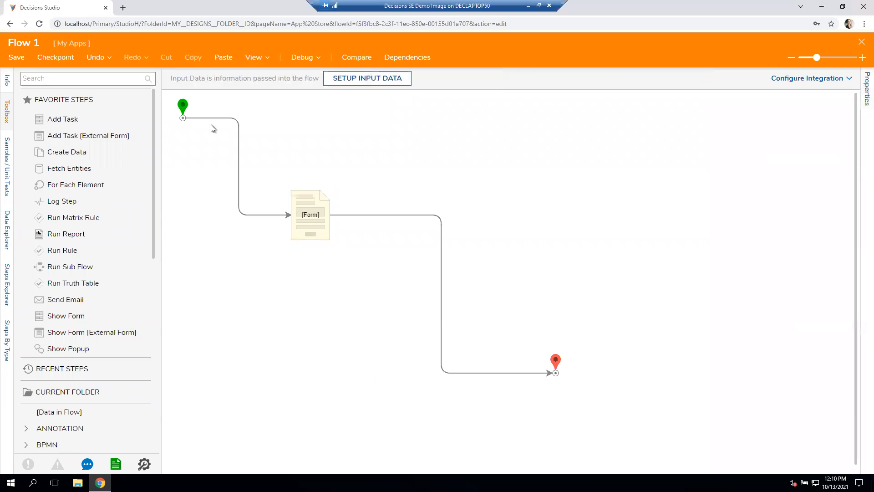
- Debug Flow 1, choose a different account in the form's drop down list, and close the debugger
left_click(294, 57)
left_click(490, 199)
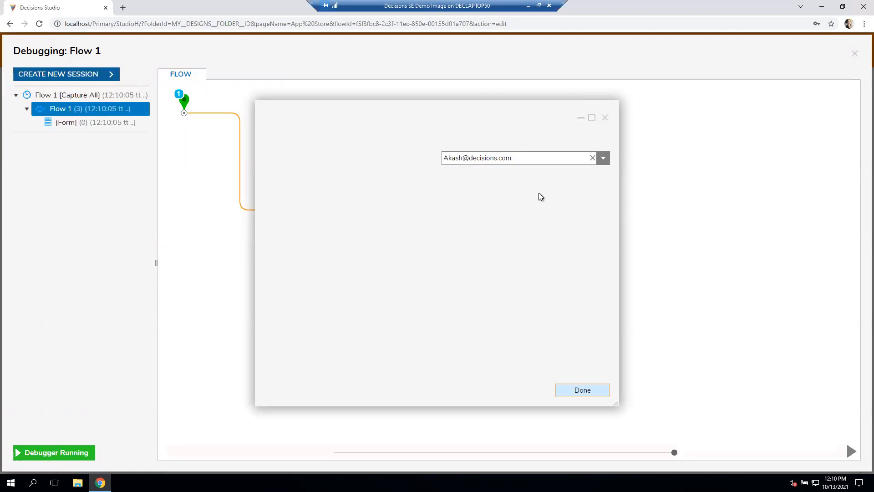
left_click(603, 159)
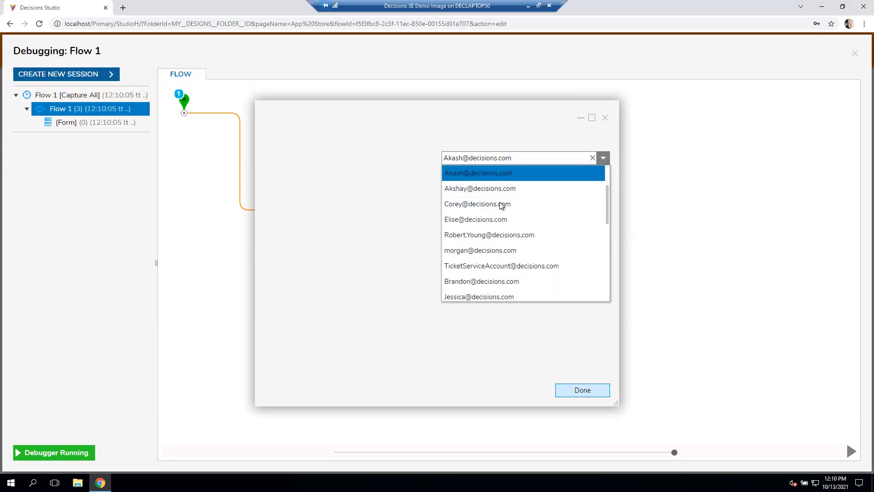
left_click(485, 221)
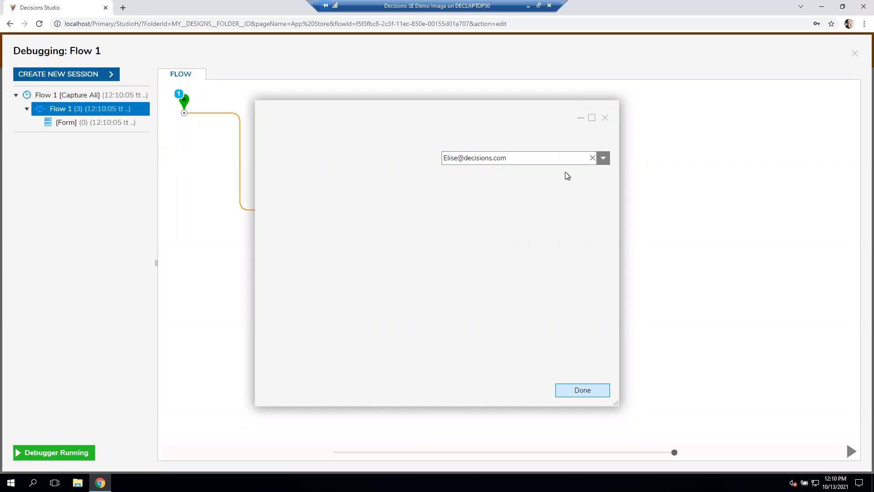
left_click(605, 118)
left_click(855, 53)
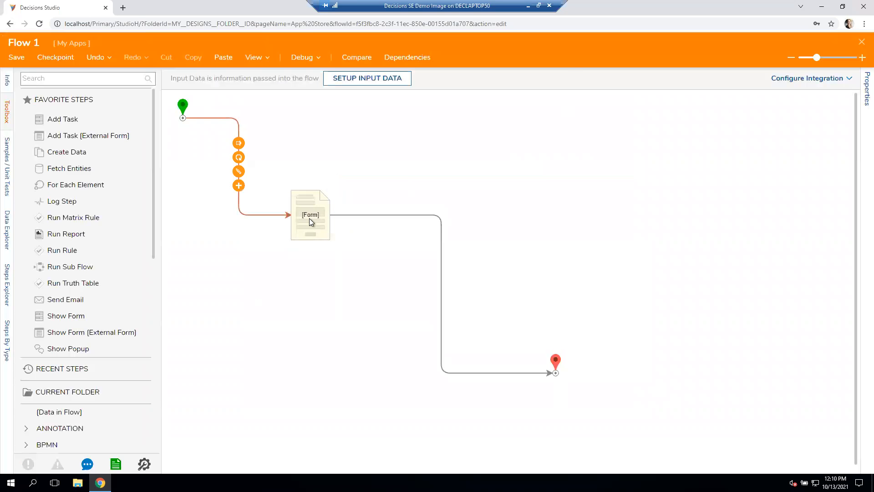
- Open the Drop Down example form from its flow step and examine the drop down list's data settings and the Done button
left_click(310, 218)
left_click(807, 78)
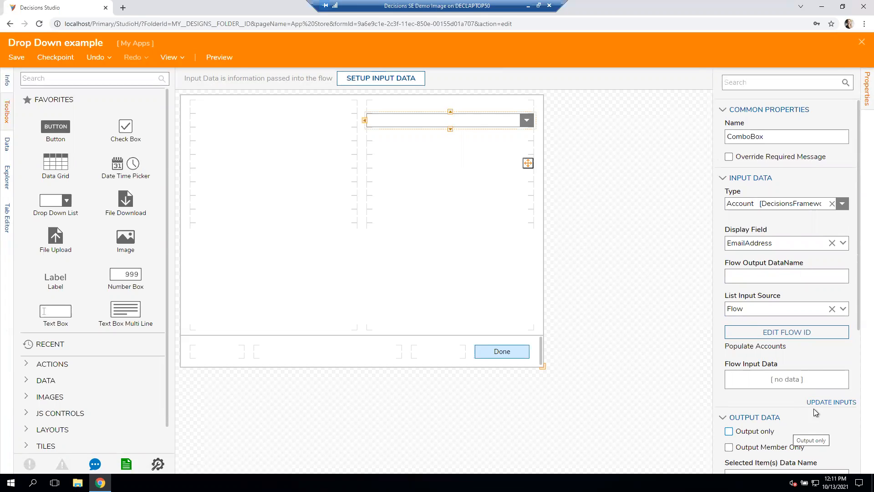
scroll(816, 406, "down", 1)
scroll(816, 406, "up", 1)
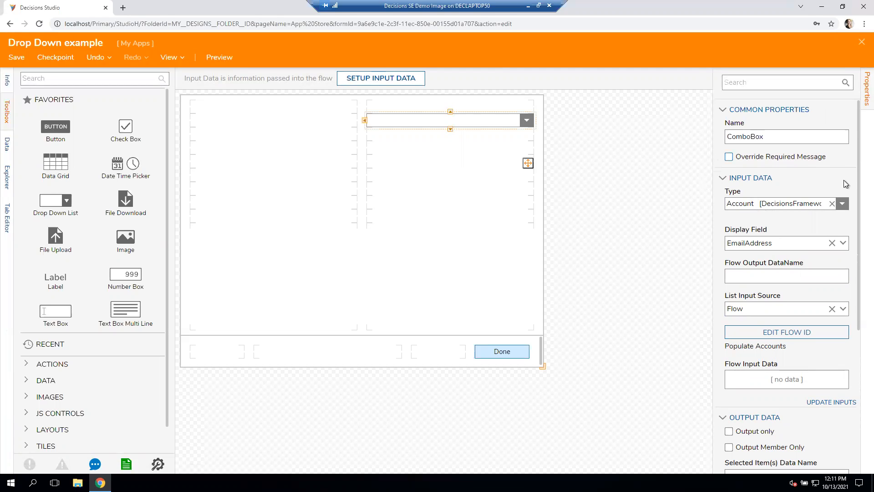
left_click(842, 204)
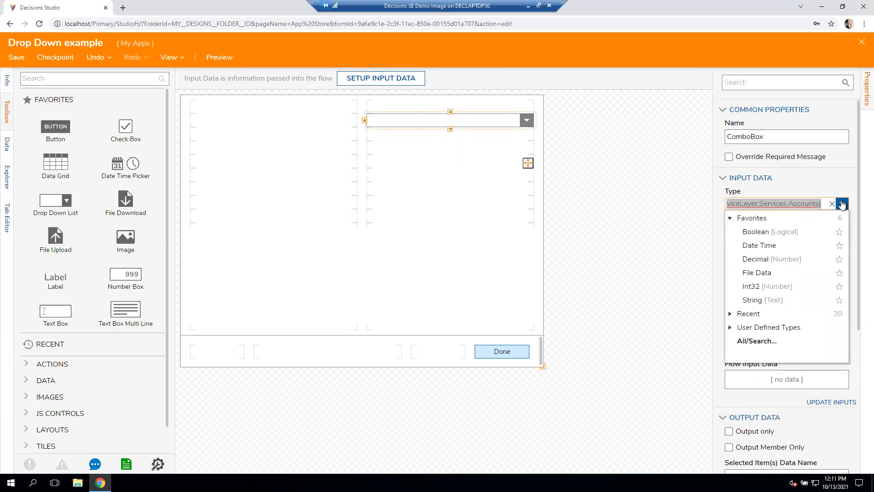
left_click(838, 179)
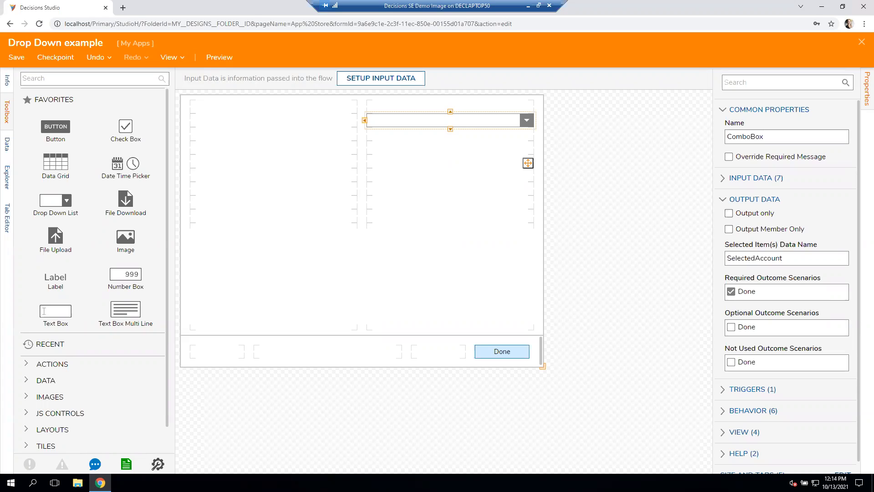
left_click(517, 349)
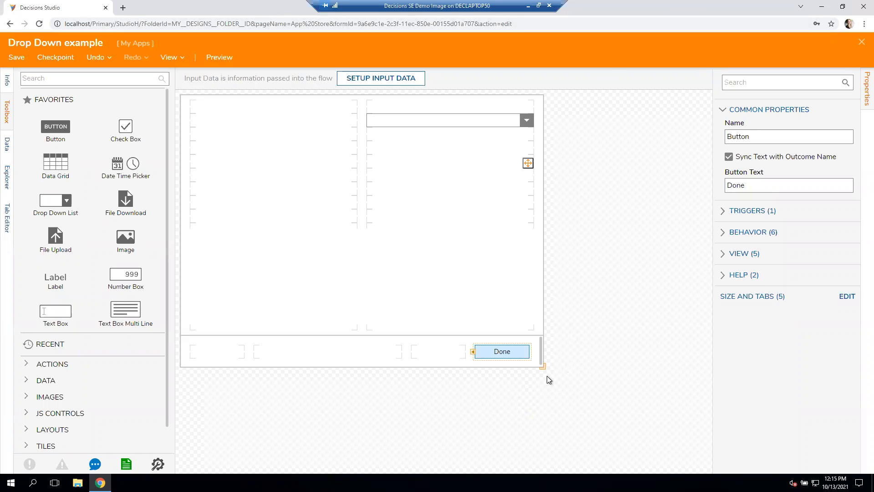
- Try adding a Close button to the first cell of the form's bottom bar, and close the form without saving
left_click(87, 80)
type("close")
left_click_drag(56, 103, 215, 346)
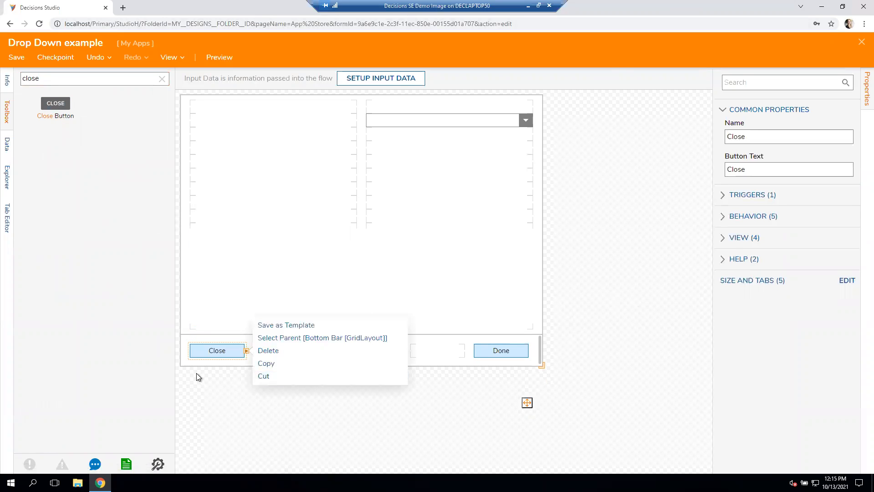
left_click(211, 341)
left_click(214, 351)
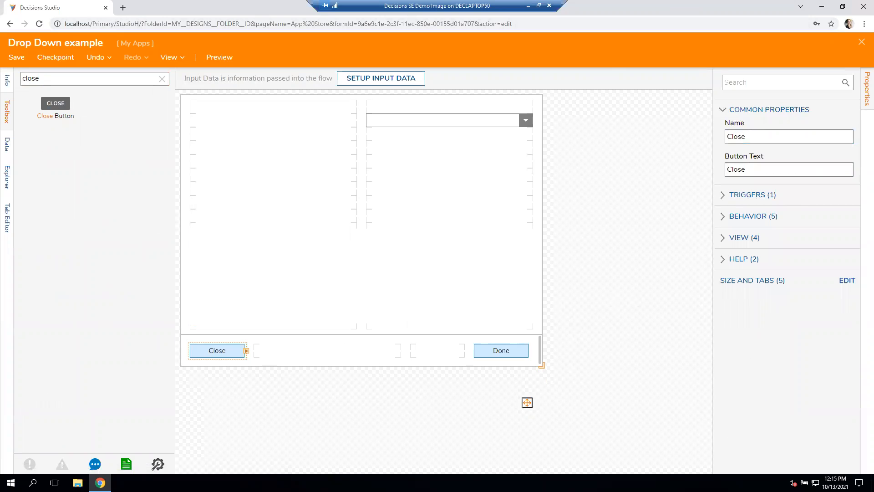
left_click(862, 42)
left_click(477, 310)
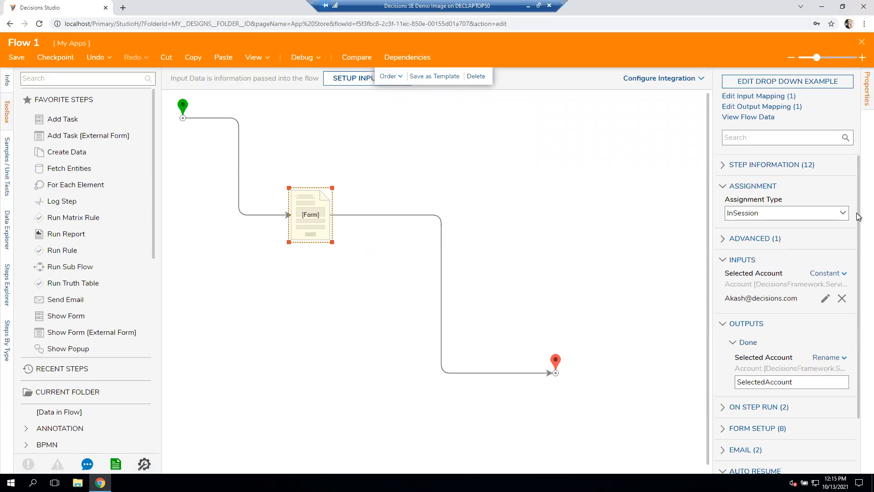
- Examine the Form Setup and sizing options of the form step in Flow 1
scroll(822, 351, "down", 2)
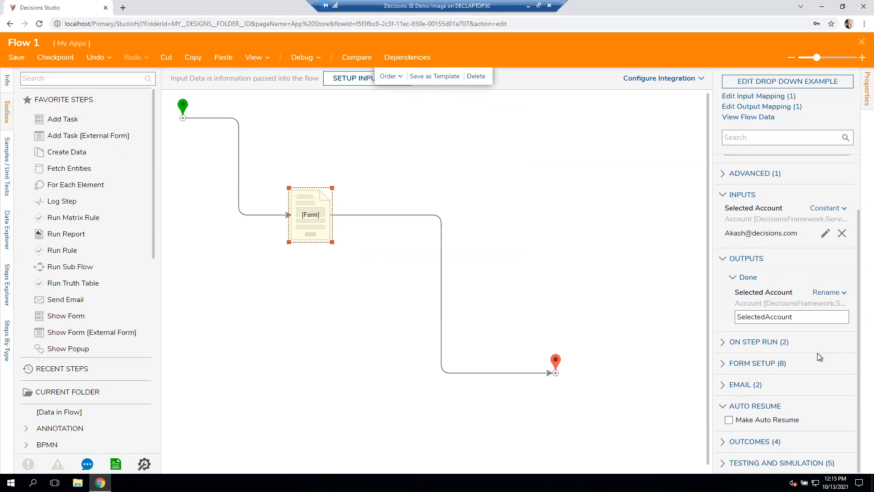
left_click(793, 355)
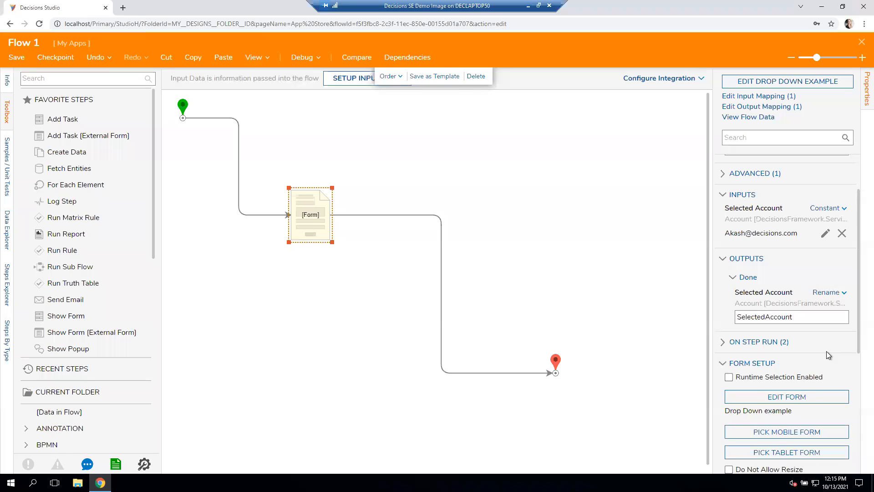
scroll(826, 351, "down", 5)
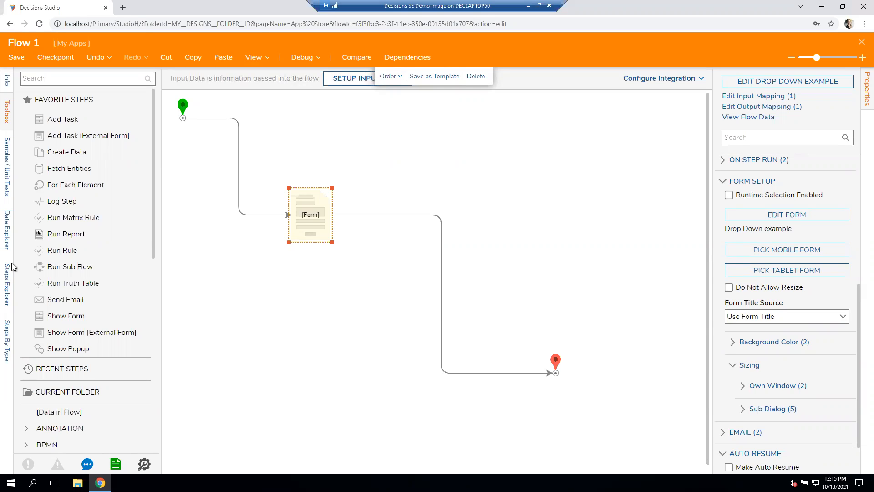
- Close Flow 1 with its changes saved, and show the My Apps folder contents as a list
left_click(858, 45)
left_click(523, 309)
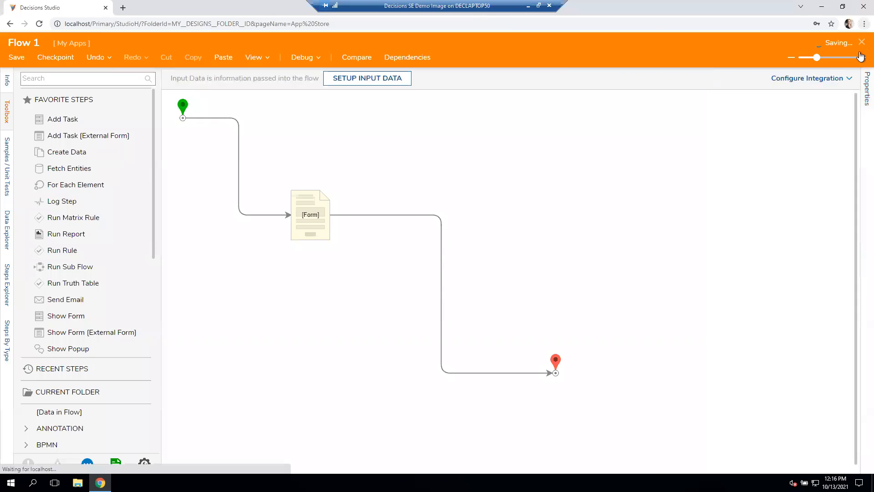
left_click(35, 203)
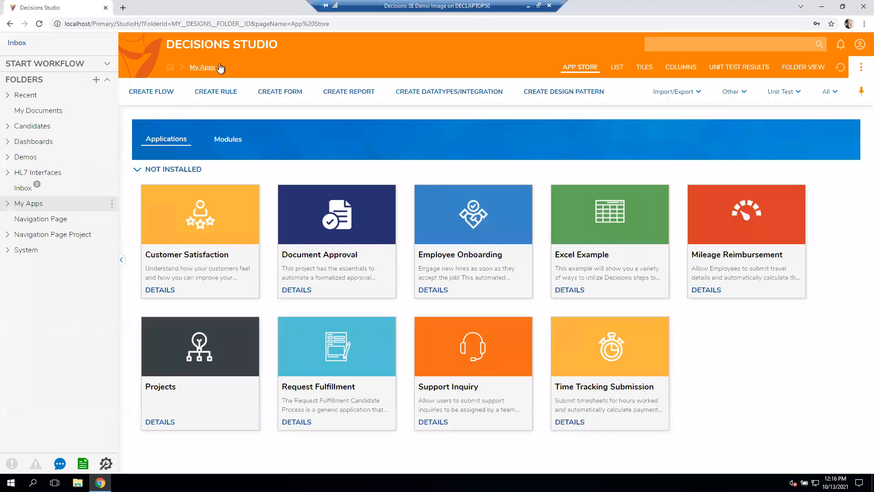
left_click(626, 71)
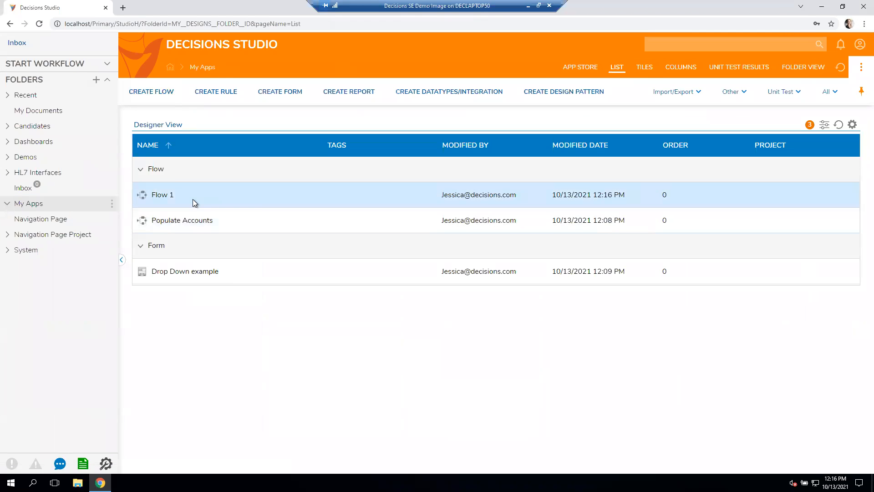
- Set the forms title style height of Flow 1 to 0
right_click(194, 200)
mouse_move(245, 229)
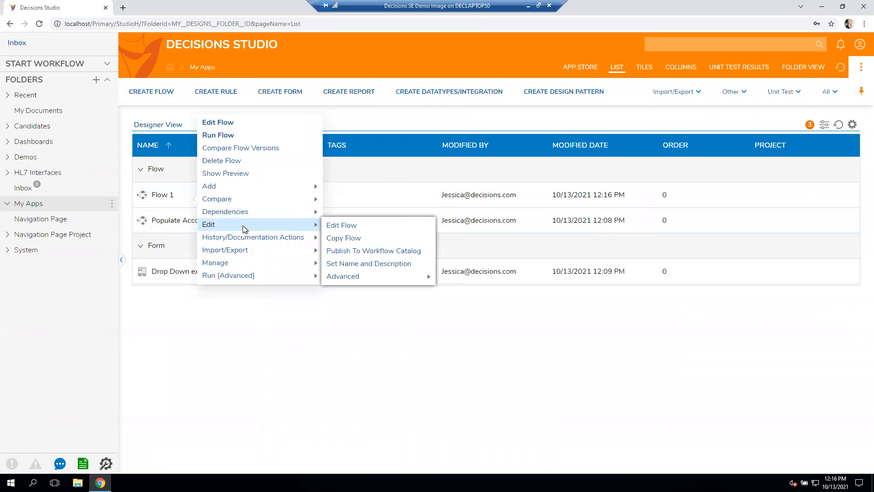
mouse_move(382, 277)
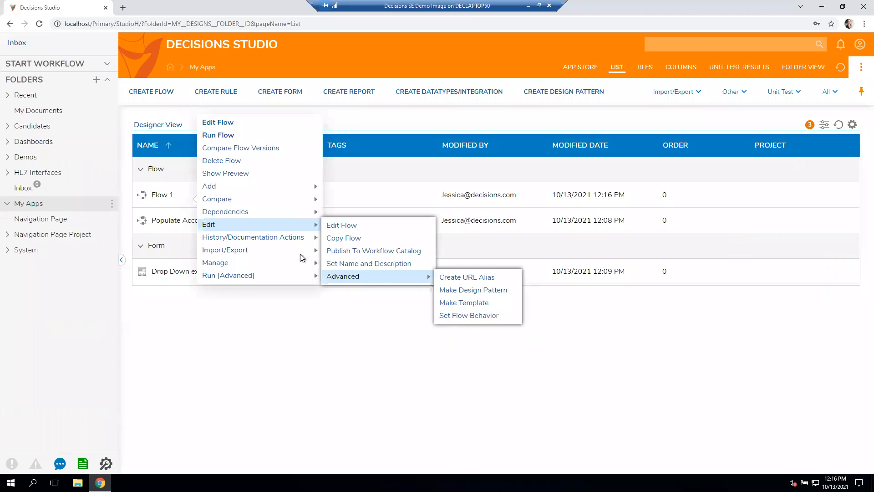
mouse_move(298, 241)
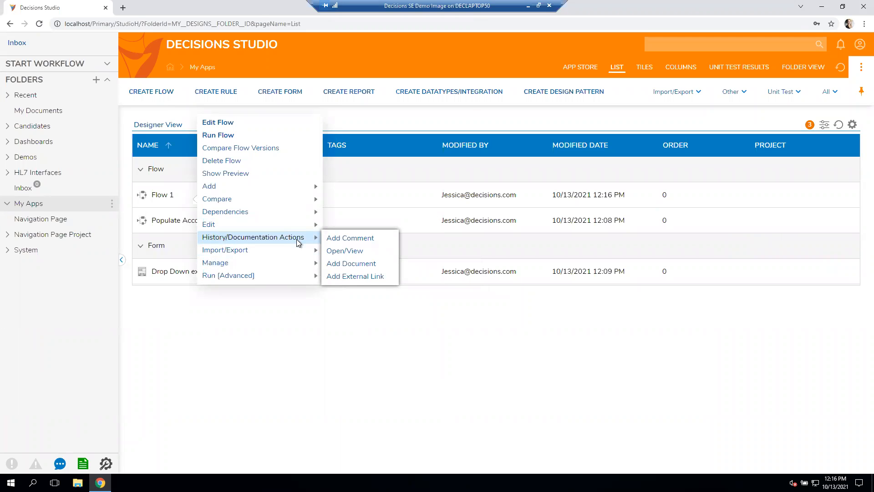
mouse_move(291, 266)
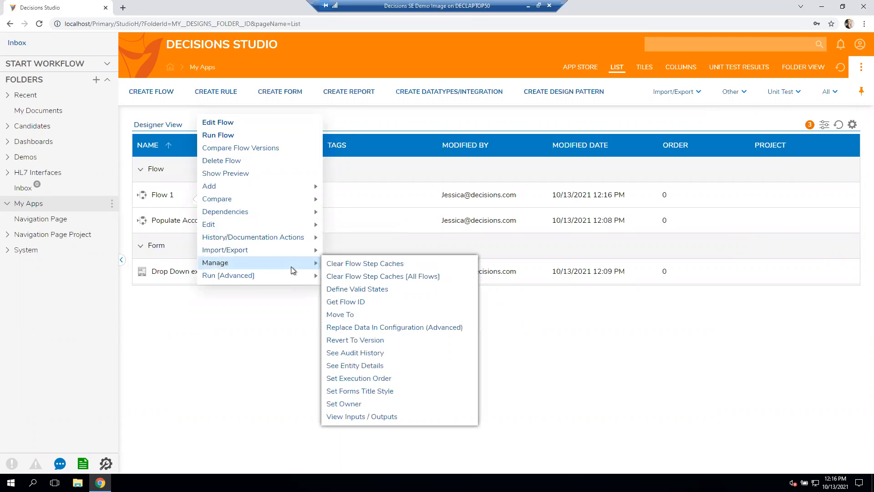
left_click(385, 395)
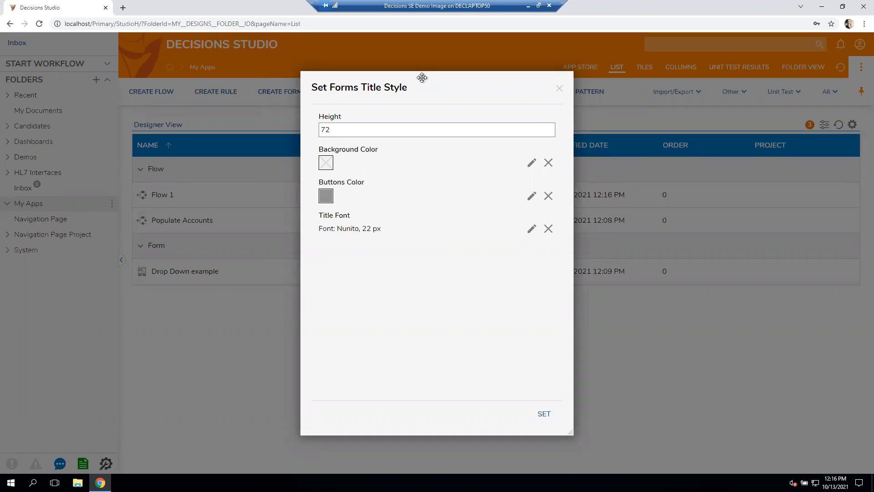
left_click_drag(350, 135, 237, 127)
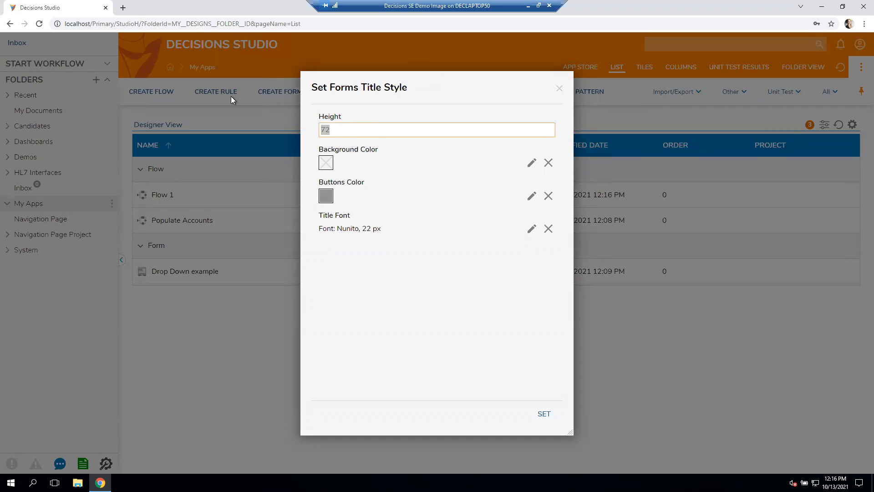
type("0")
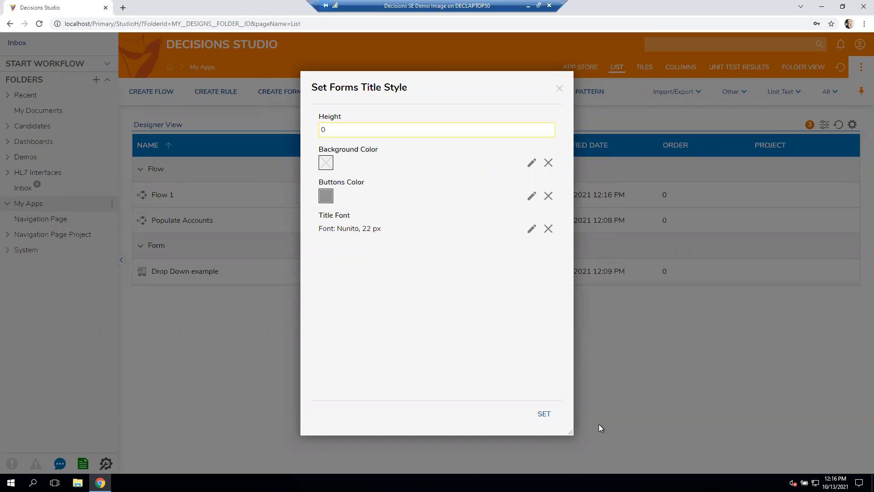
left_click(545, 414)
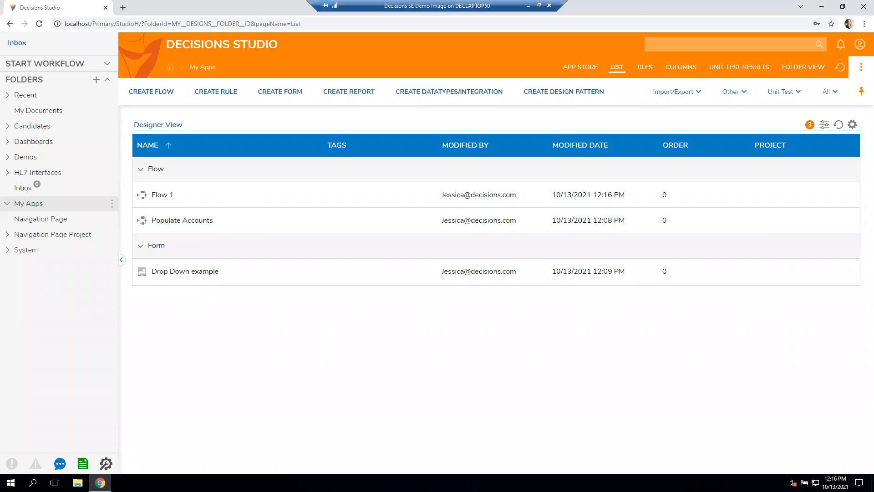
right_click(233, 194)
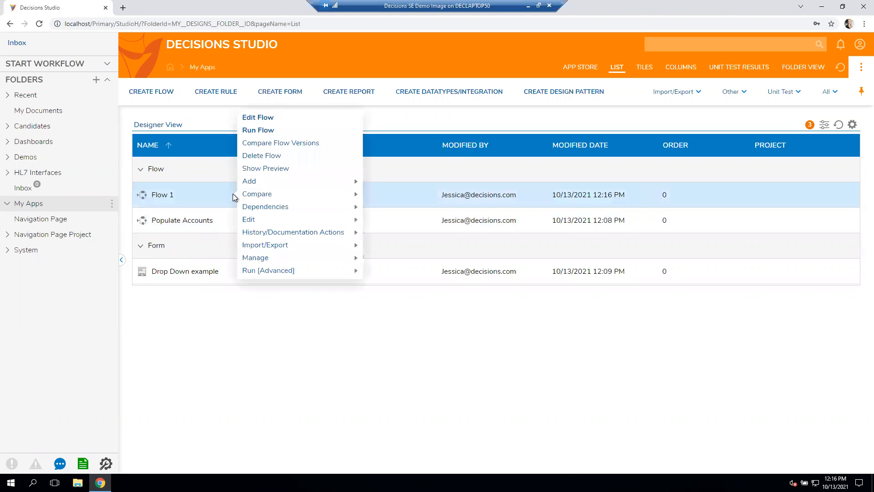
mouse_move(277, 264)
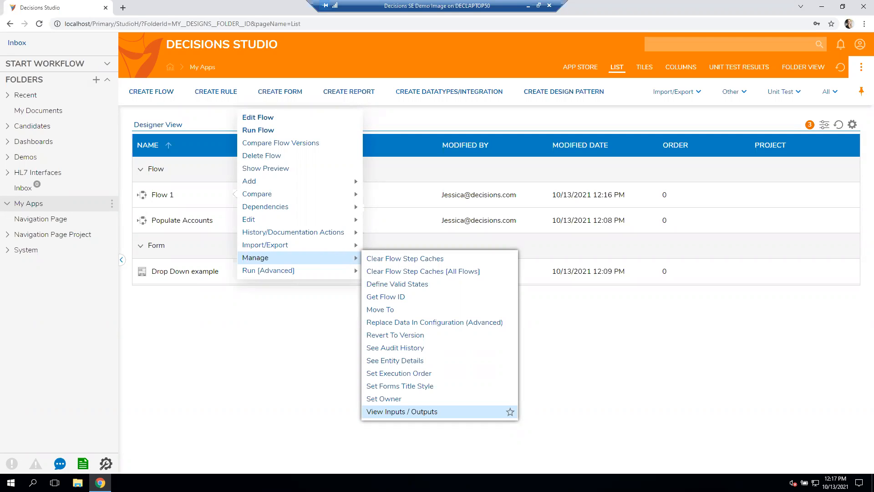
left_click(275, 379)
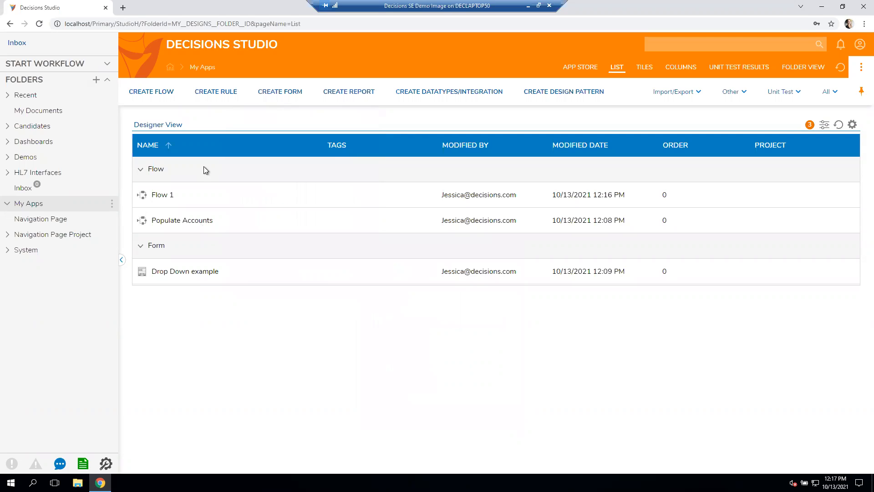
- Open Flow 1, insert a Send Folder Change Event step between the form step and the end step, and close the flow with changes saved
double_click(160, 196)
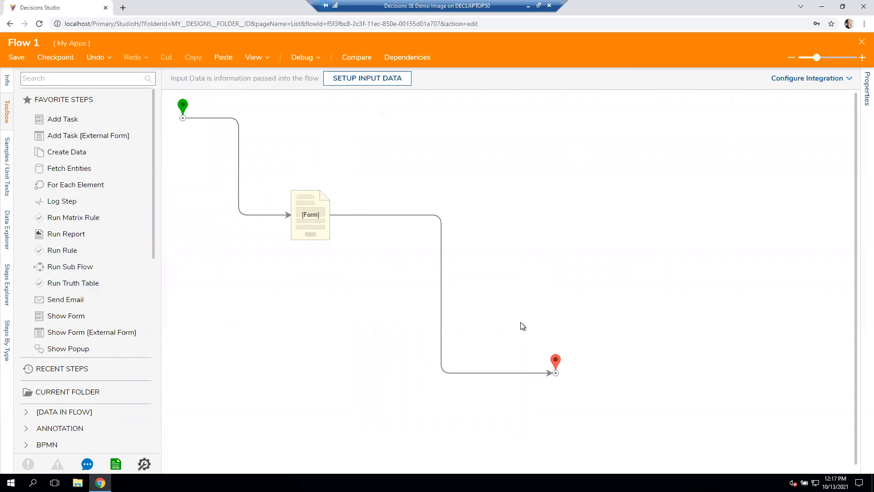
left_click(80, 83)
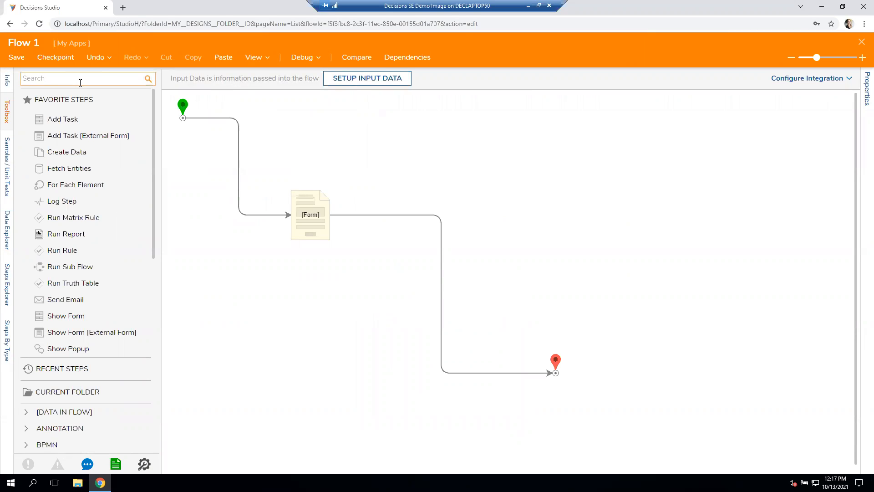
type("send folder channg")
key("BackSpace")
key("BackSpace")
type("ge")
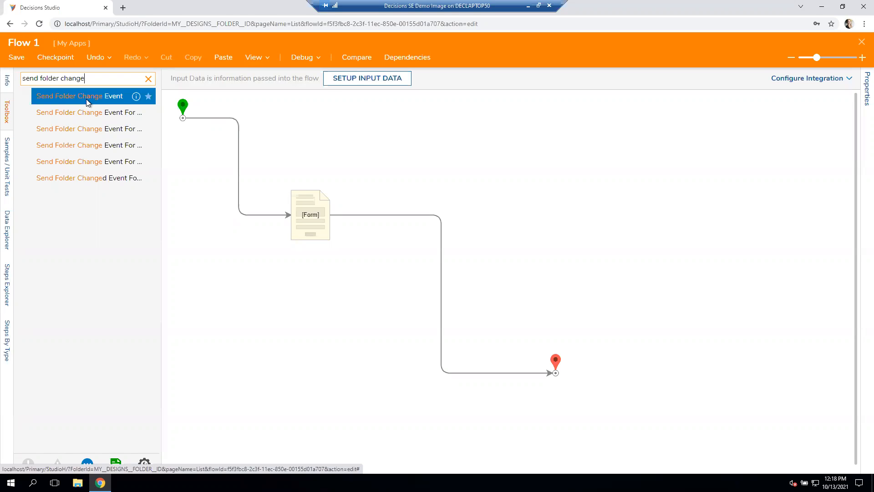
left_click_drag(86, 99, 399, 219)
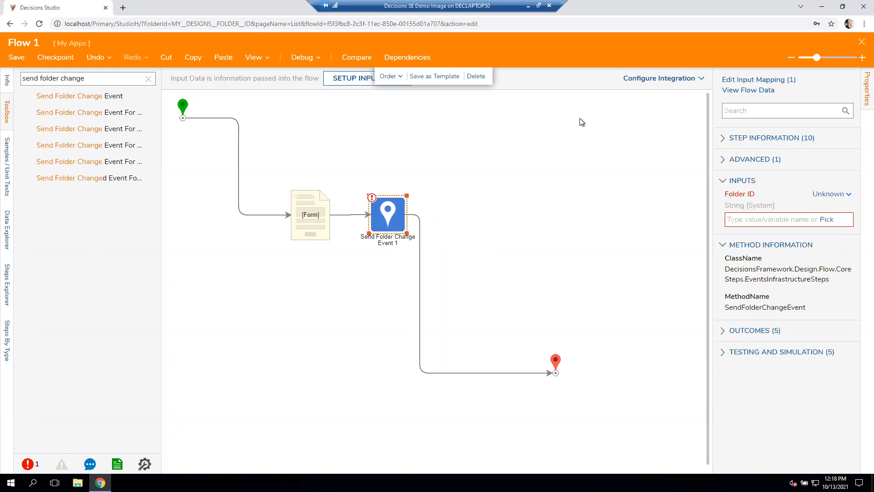
left_click(860, 44)
left_click(524, 309)
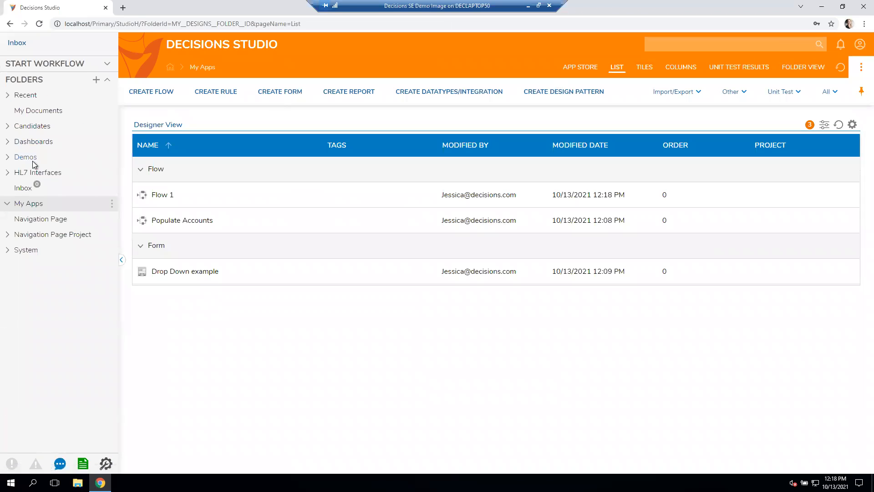
- Go to the Underwriter dashboard and open its Underwriter Dashboard page for editing
left_click(21, 210)
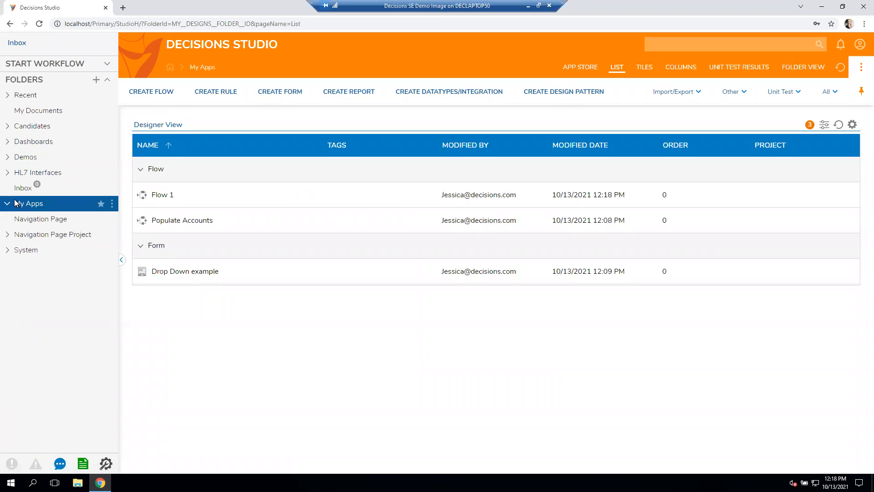
left_click(8, 143)
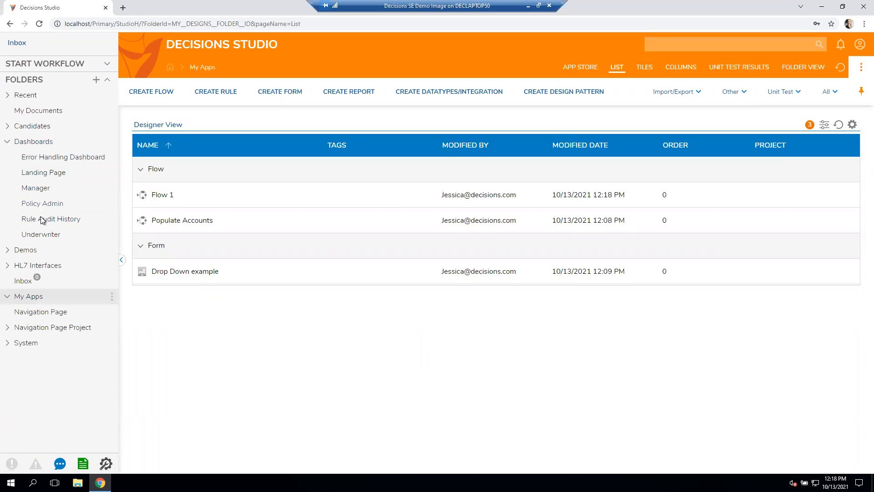
left_click(41, 234)
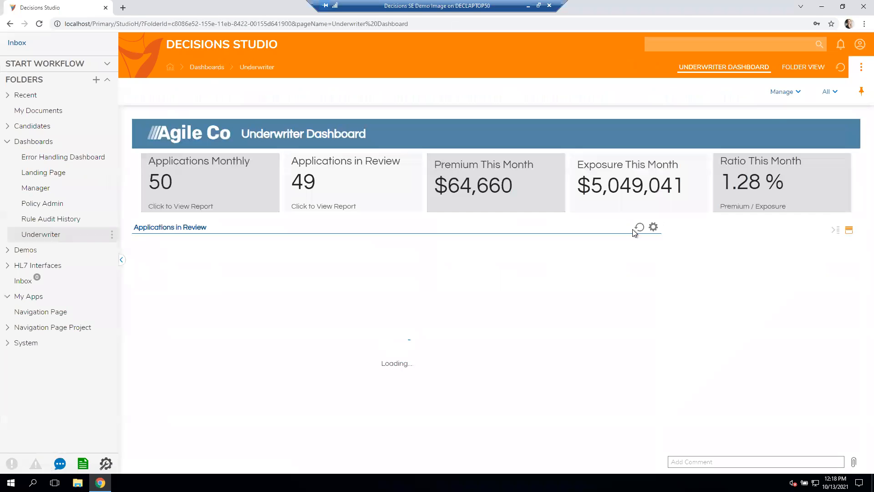
left_click(802, 68)
left_click(732, 68)
left_click(829, 91)
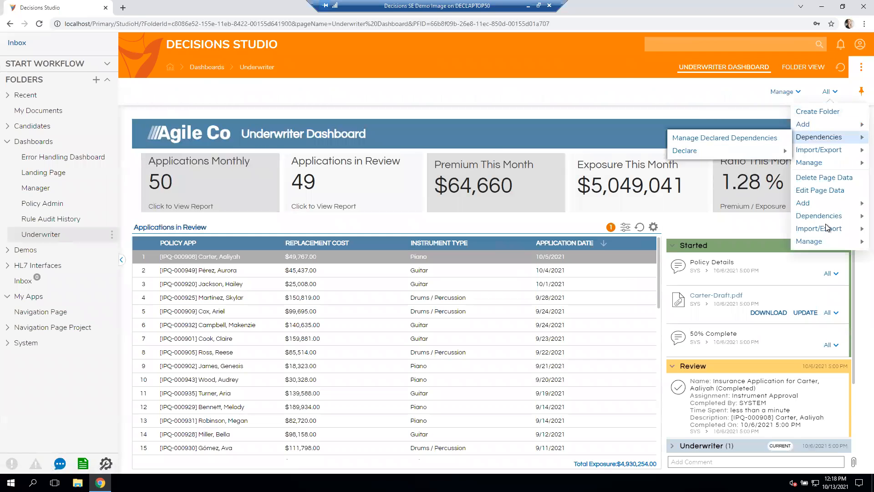
left_click(834, 191)
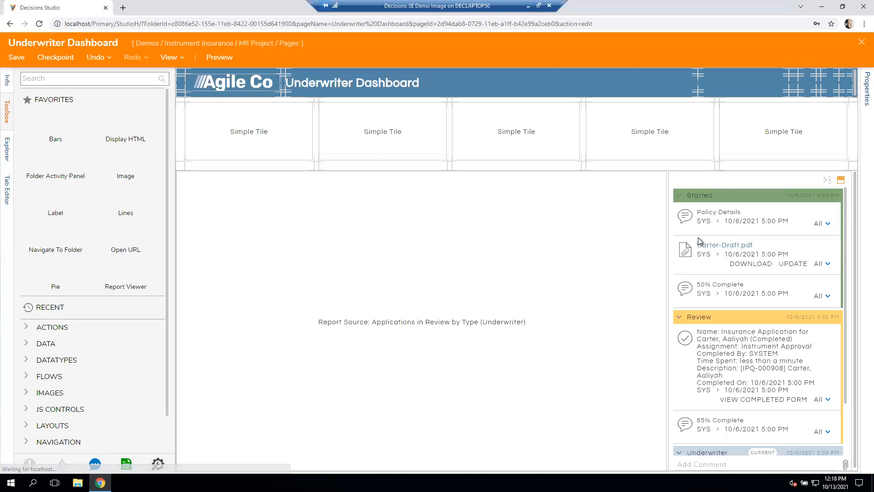
- Make the Applications in Review report viewer also refresh on any folder change and on contained entity change
left_click(770, 227)
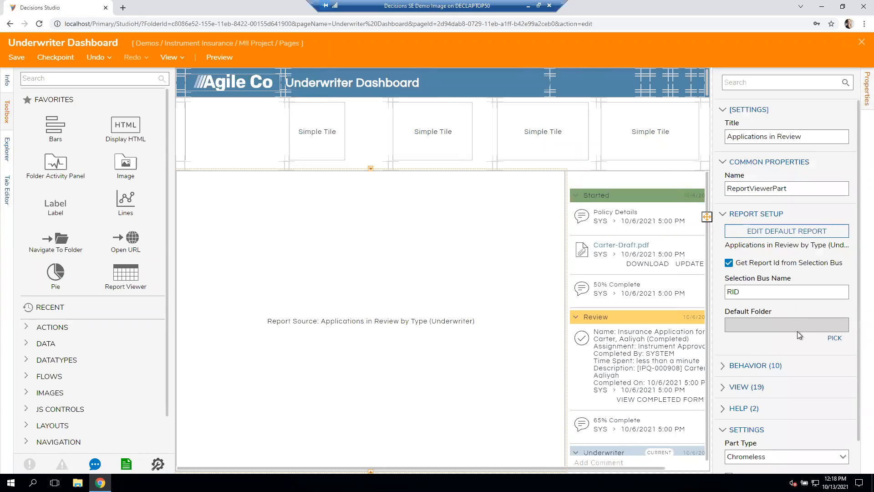
left_click(759, 367)
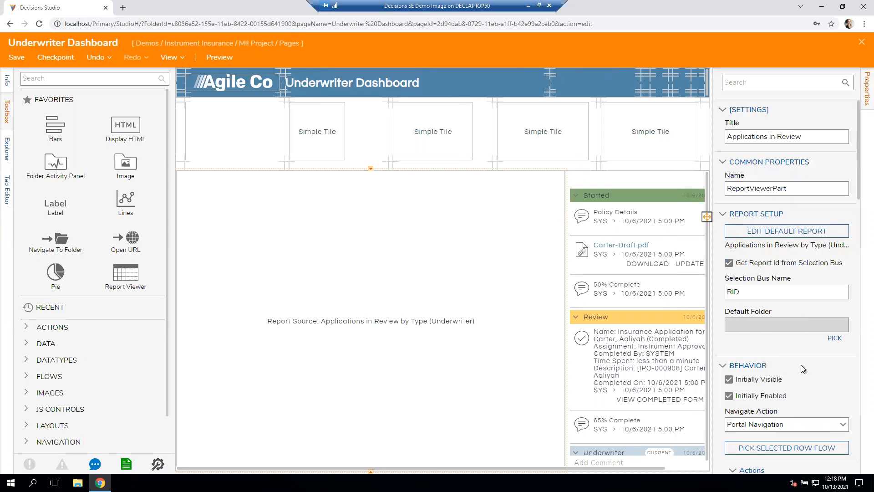
scroll(804, 369, "down", 8)
scroll(801, 365, "down", 5)
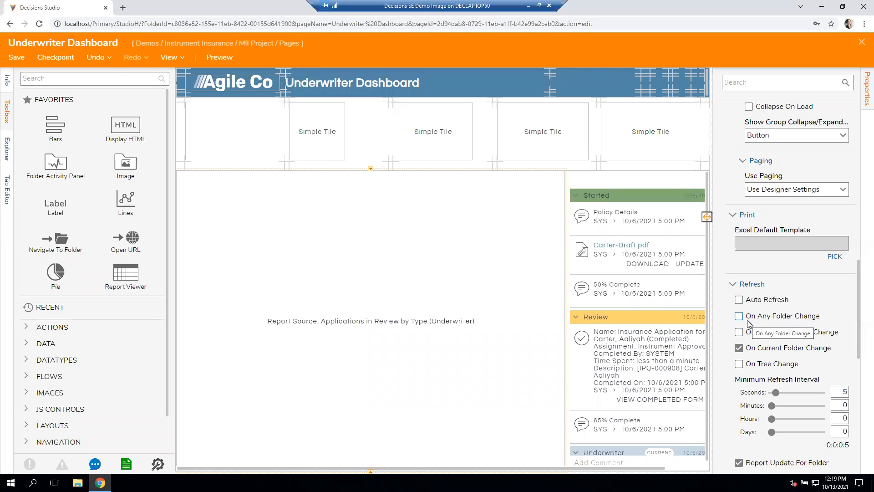
left_click(818, 316)
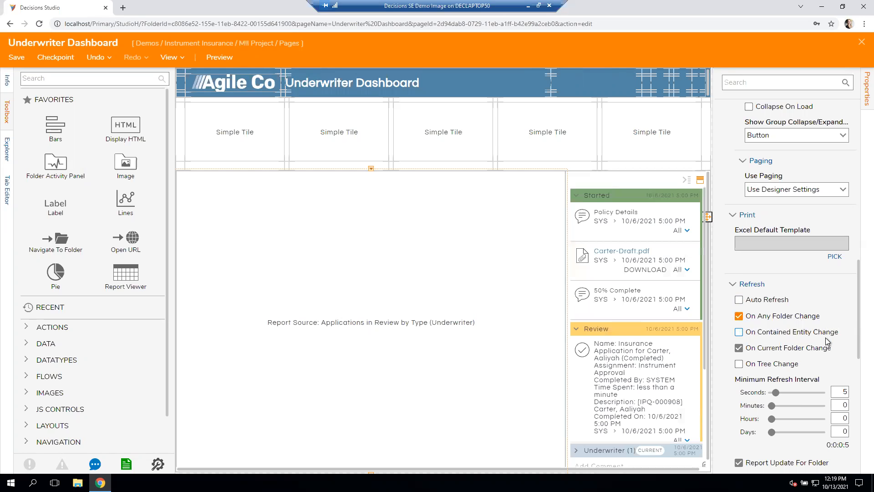
left_click(825, 333)
scroll(818, 338, "down", 2)
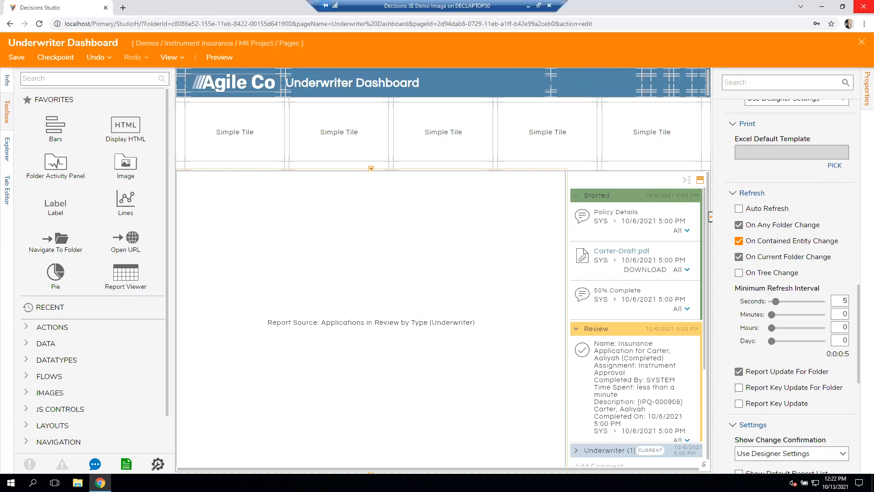
- Replace the Applications in Review report viewer on the page with a Tab Container
right_click(373, 232)
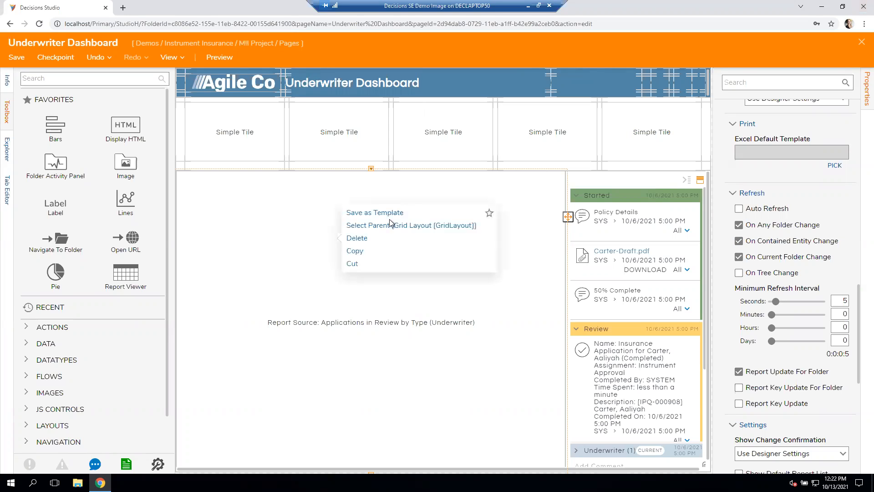
left_click(379, 241)
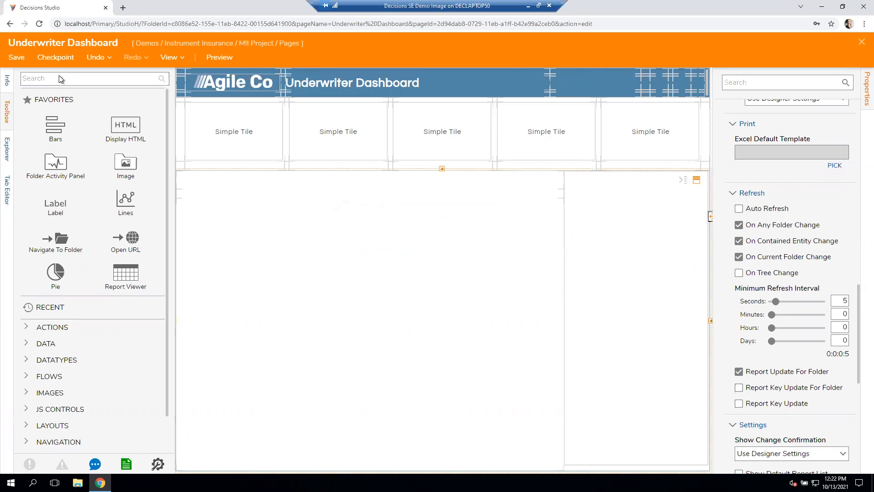
type("tabs")
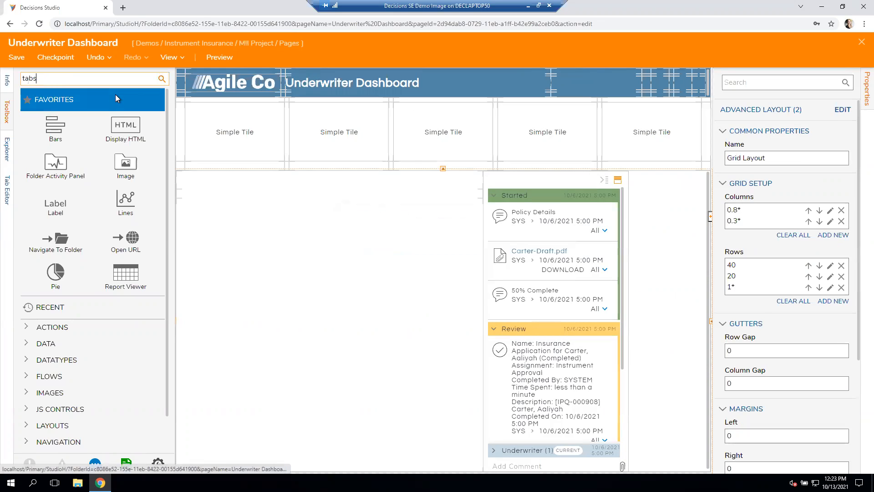
left_click(162, 79)
left_click(104, 82)
type("tab")
left_click_drag(56, 102, 631, 217)
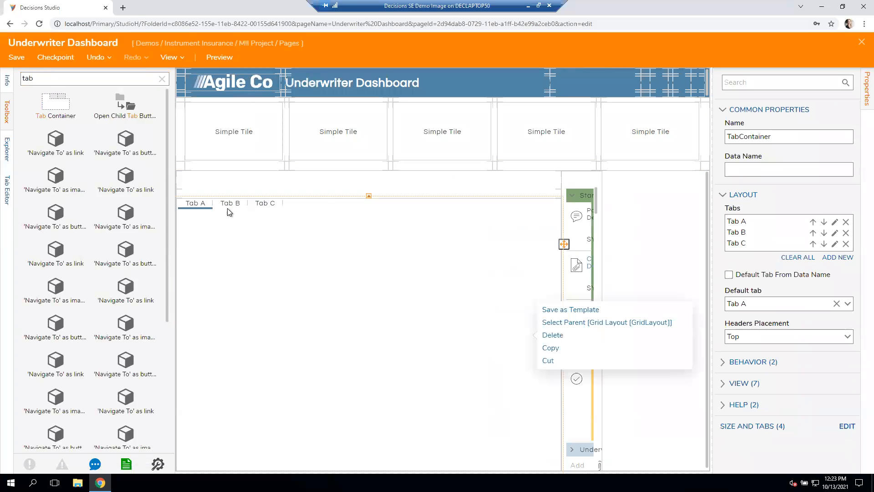
- Change the header of the container's first tab, Tab A, to "Requst A"
left_click(835, 222)
key("ctrl+a")
type("Requst A")
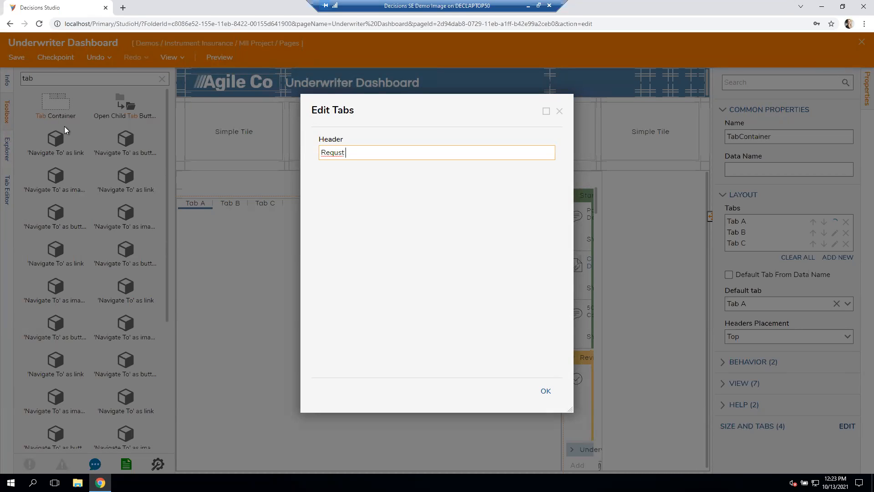
left_click(543, 389)
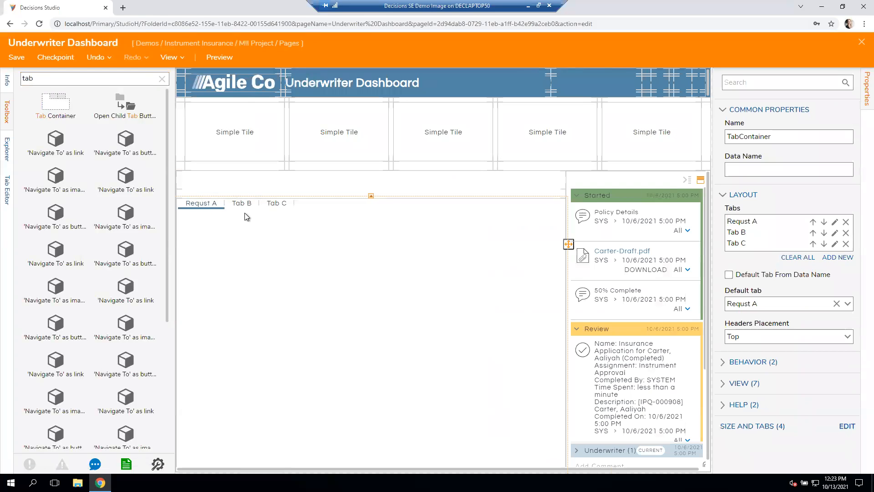
- Preview the dashboard page, switch between the Requst A, Tab B and Tab C tabs, and close the preview
left_click(219, 57)
left_click(255, 240)
left_click(283, 240)
left_click(254, 243)
left_click(227, 242)
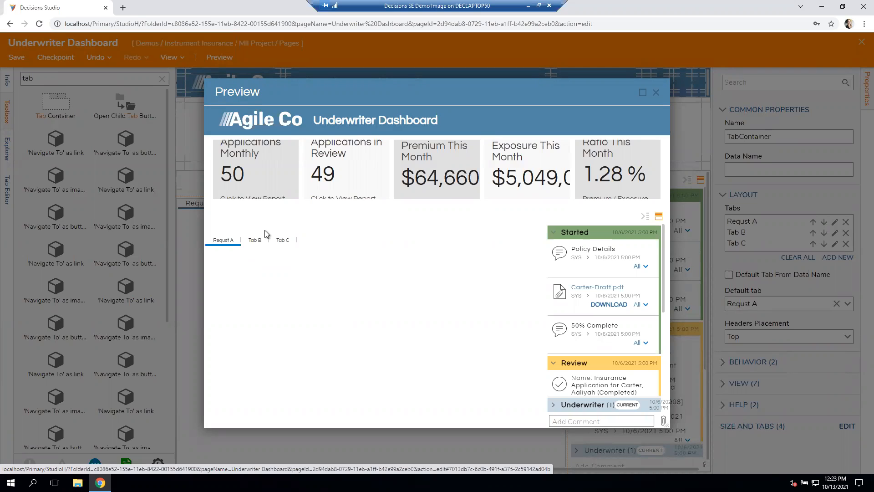
left_click(658, 93)
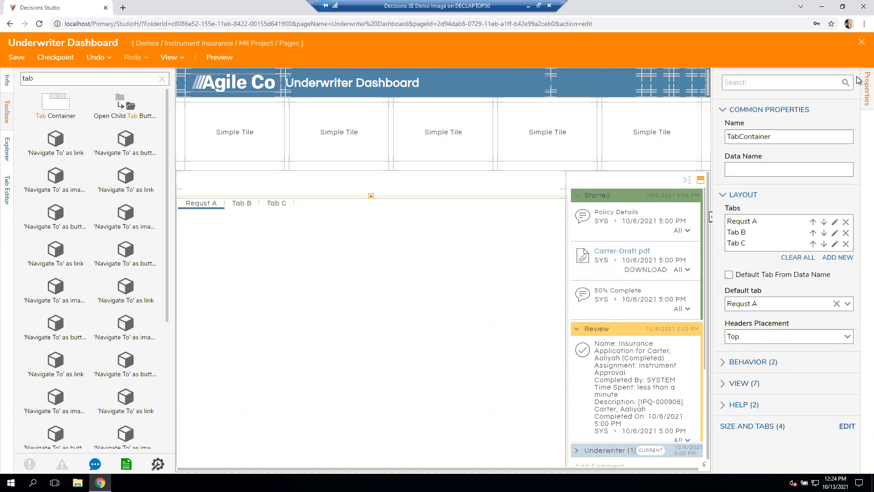
- Close the Underwriter Dashboard page designer without saving the changes
left_click(835, 223)
left_click(858, 43)
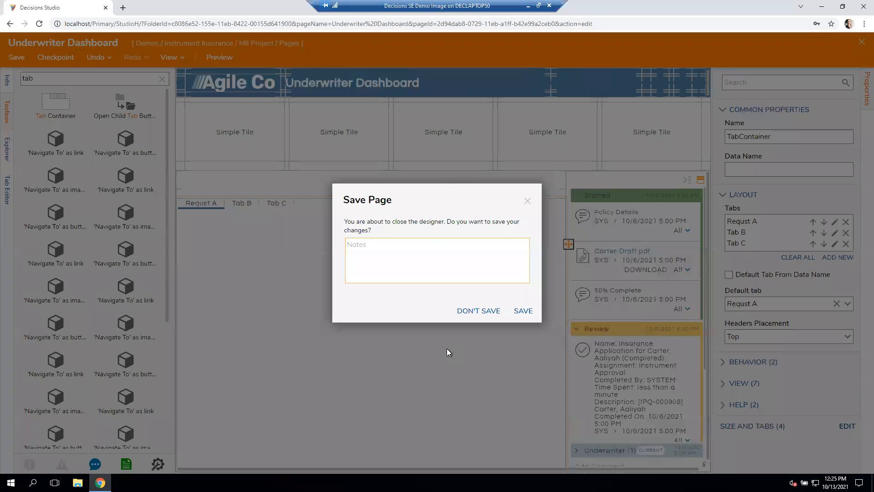
left_click(484, 309)
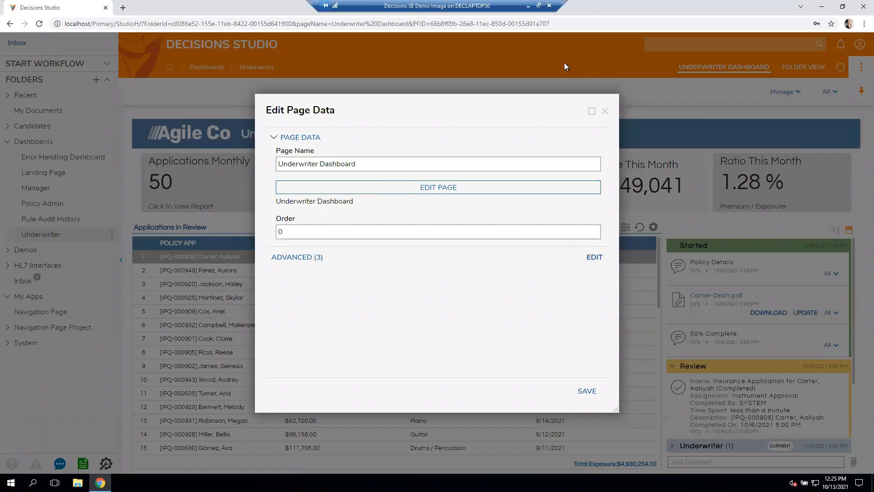
- Close the Underwriter Dashboard page data dialog and open the My Apps folder
left_click(605, 111)
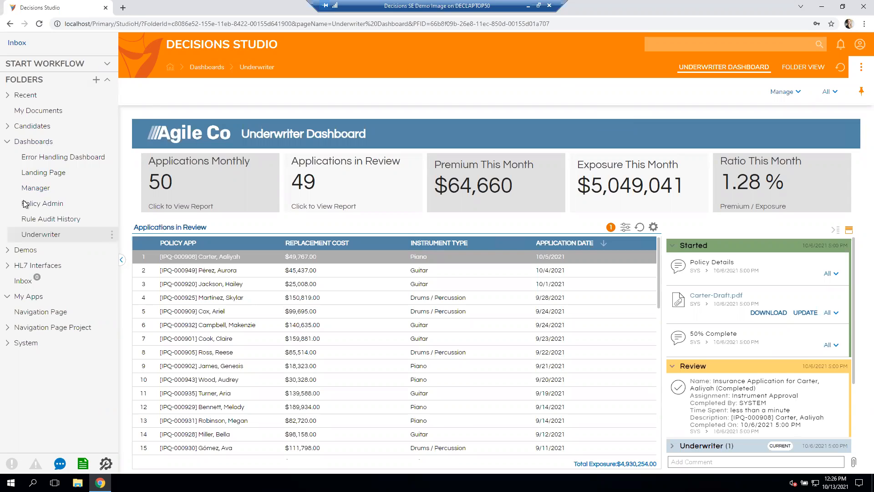
left_click(29, 296)
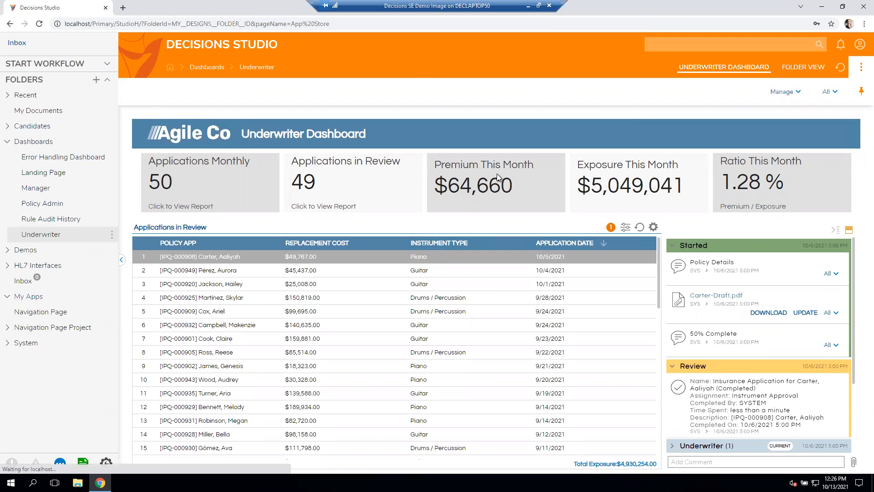
- Start a database integration relationship named "Example" that uses LOCAL CONNECTION
left_click(456, 91)
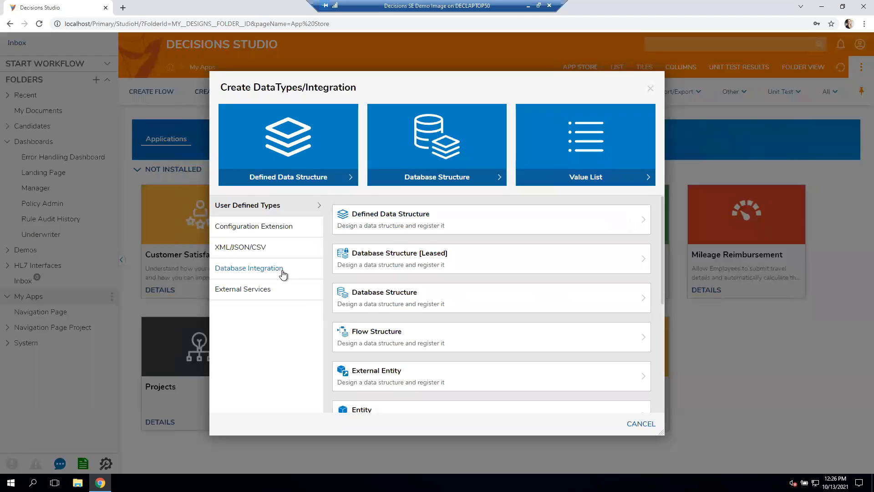
scroll(438, 303, "down", 2)
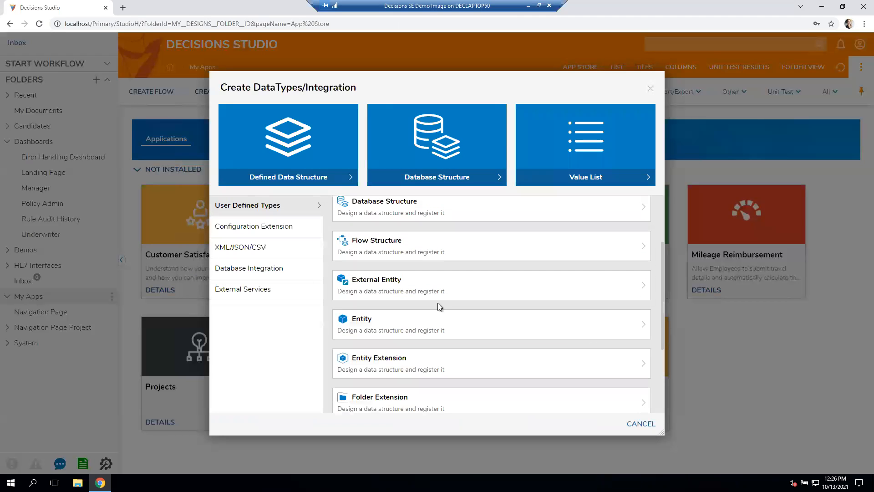
left_click(274, 271)
left_click(485, 346)
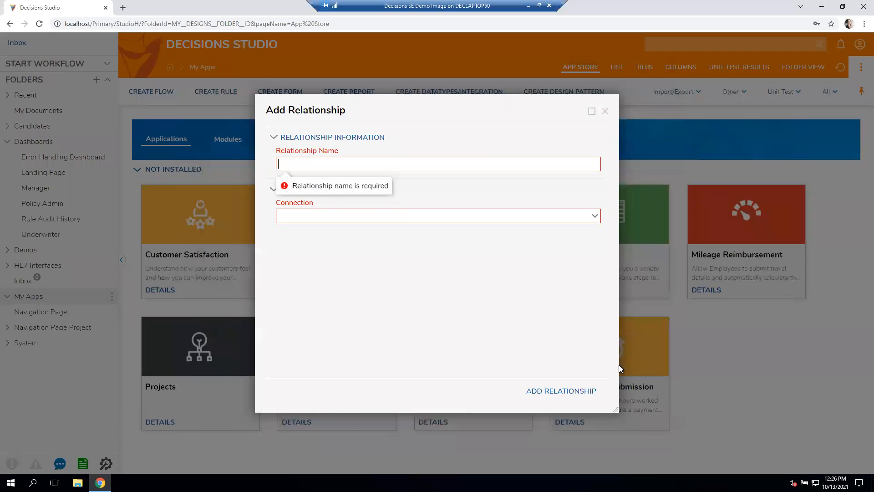
left_click(558, 135)
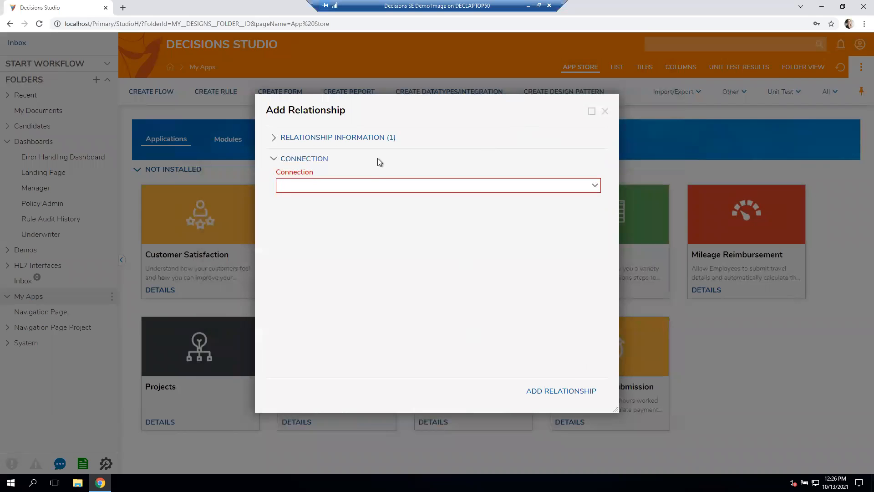
left_click(430, 136)
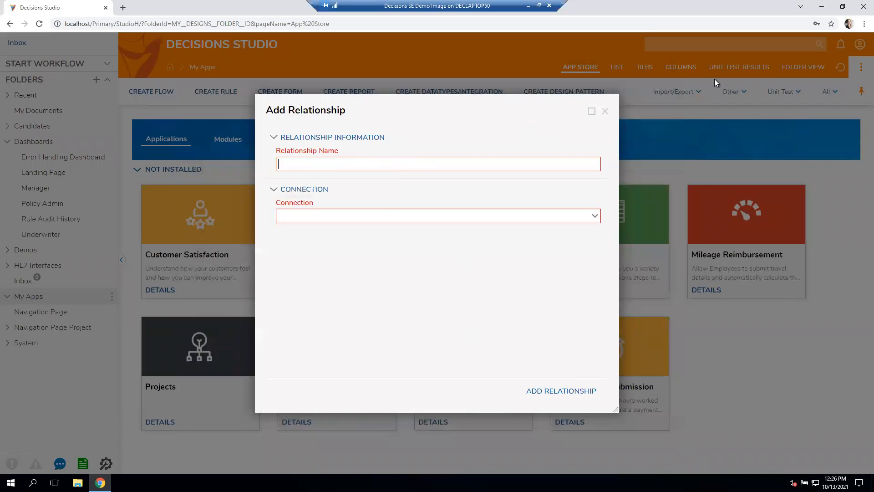
type("Example")
left_click(594, 216)
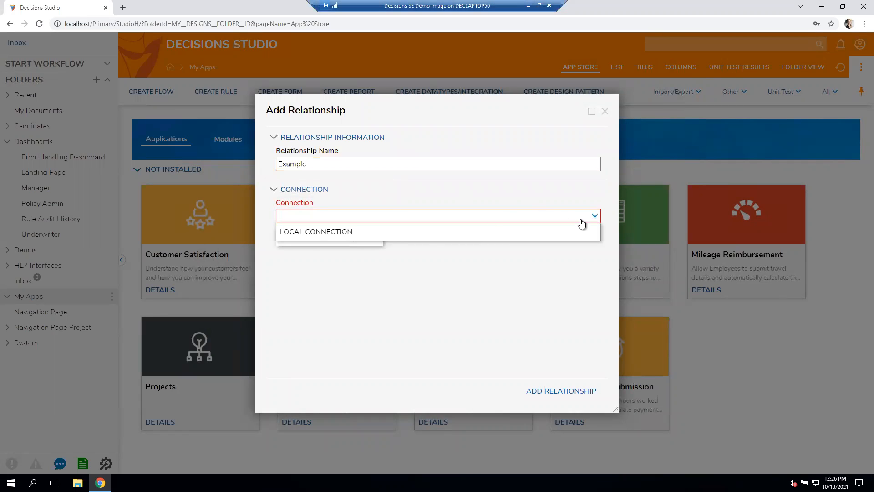
left_click(392, 235)
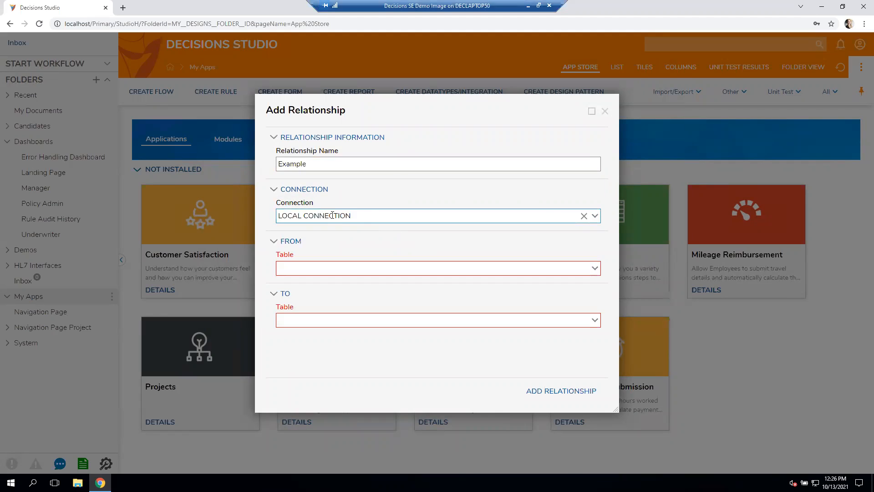
- Pick abstract_defined_case as the From table with case_id as Field1, and close the dialog without adding the relationship
left_click(594, 272)
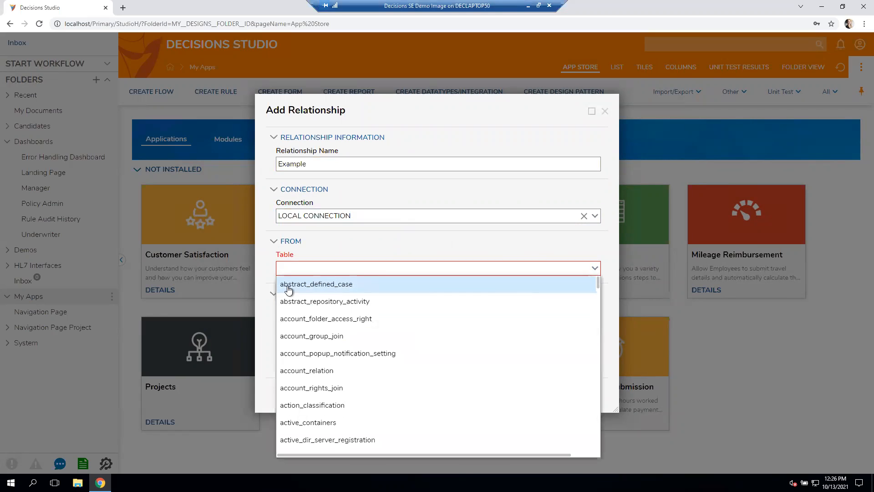
left_click(318, 286)
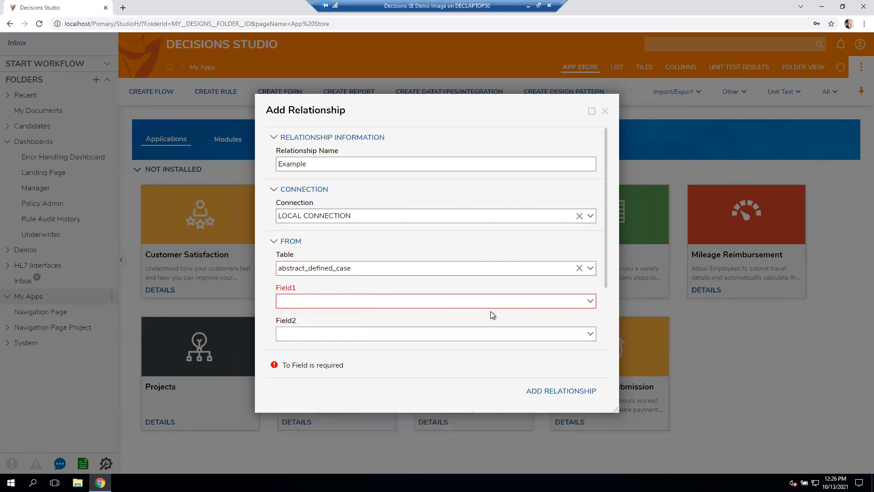
scroll(490, 311, "down", 2)
scroll(407, 198, "up", 1)
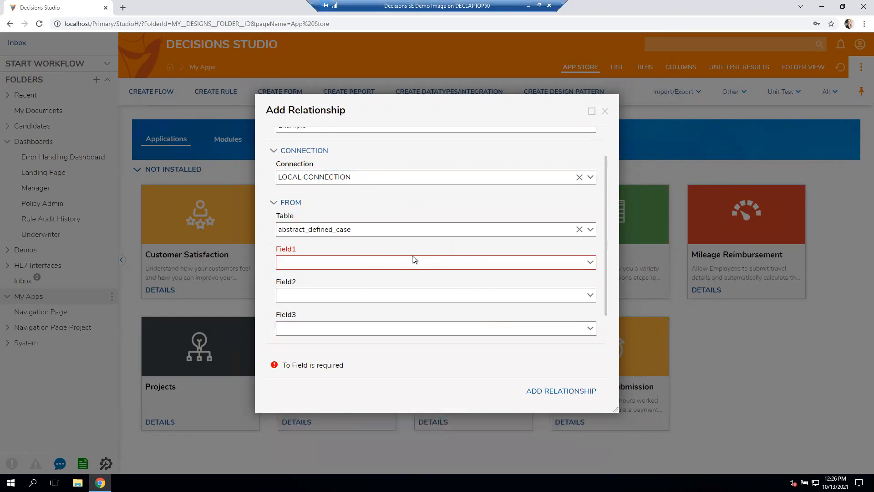
scroll(412, 256, "down", 1)
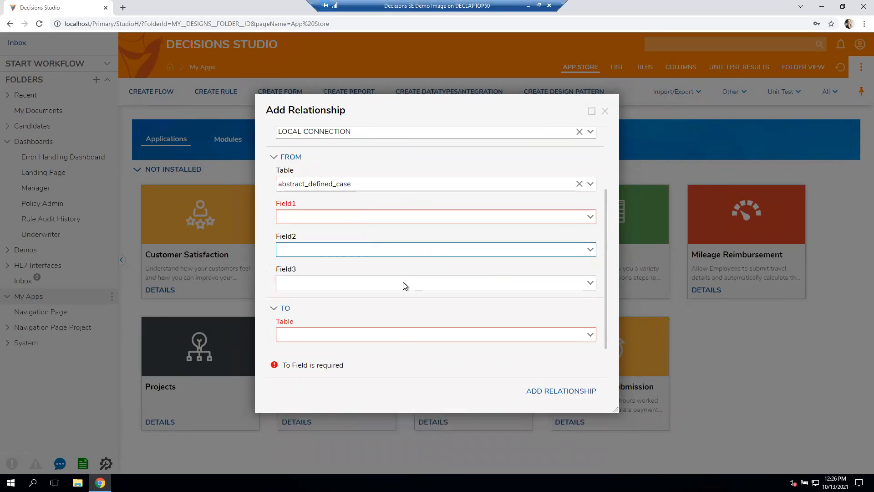
left_click(591, 217)
left_click(403, 232)
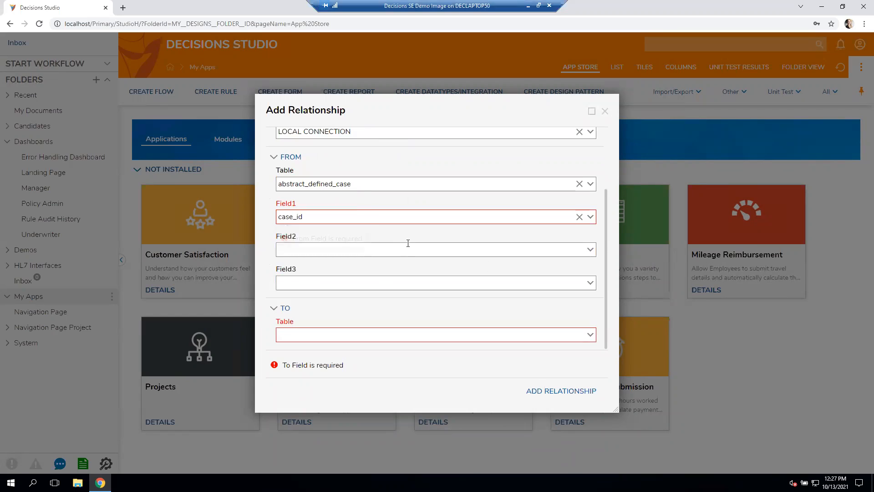
left_click(505, 247)
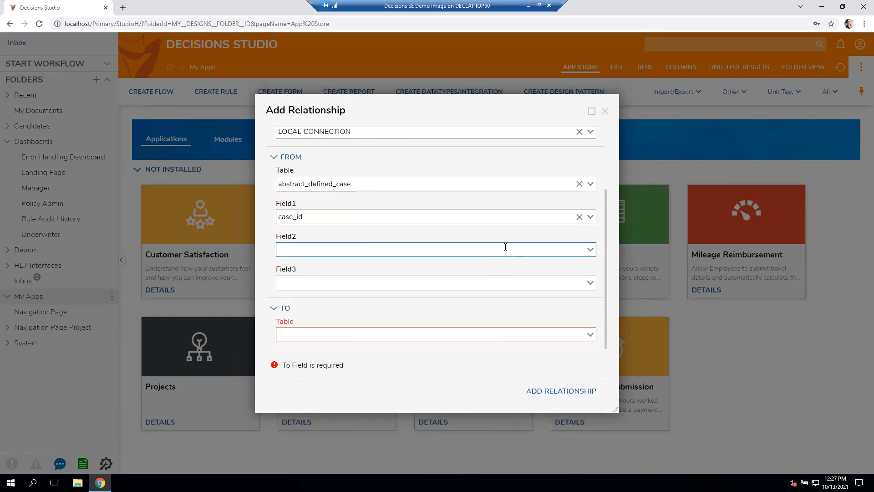
left_click(605, 111)
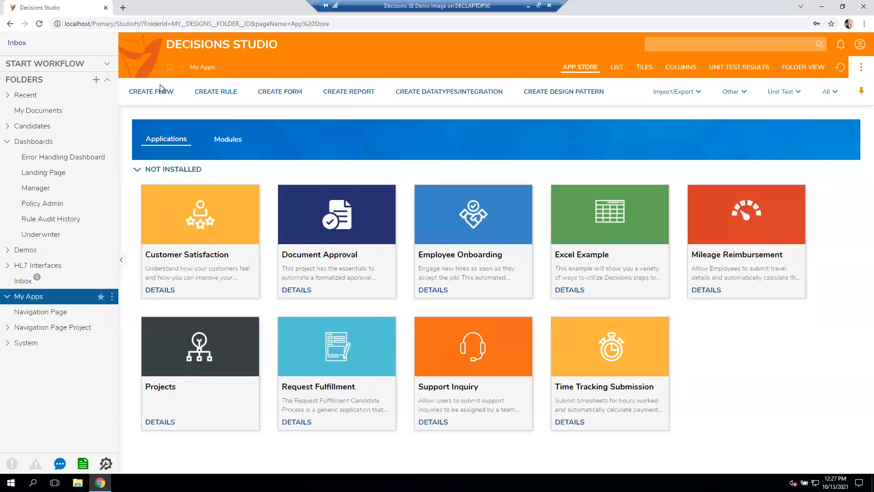
- Create a report in the My Apps folder with Account Data Source as its data source
left_click(356, 92)
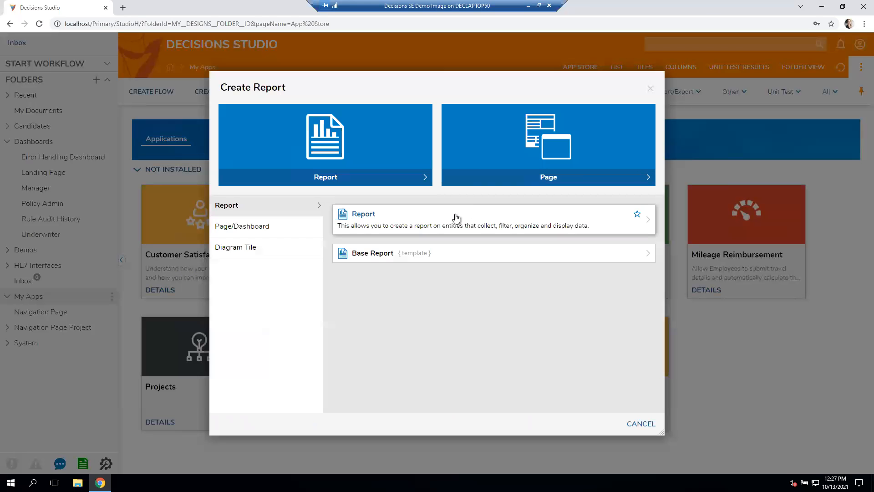
left_click(455, 218)
left_click(521, 288)
left_click(59, 118)
type("account")
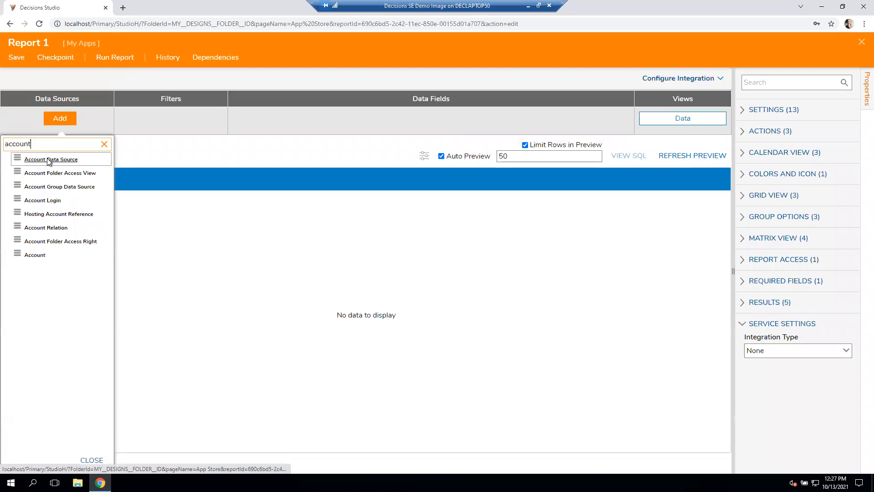
left_click(49, 161)
- Check which further data sources can be added to the report, and close the report designer
left_click(60, 138)
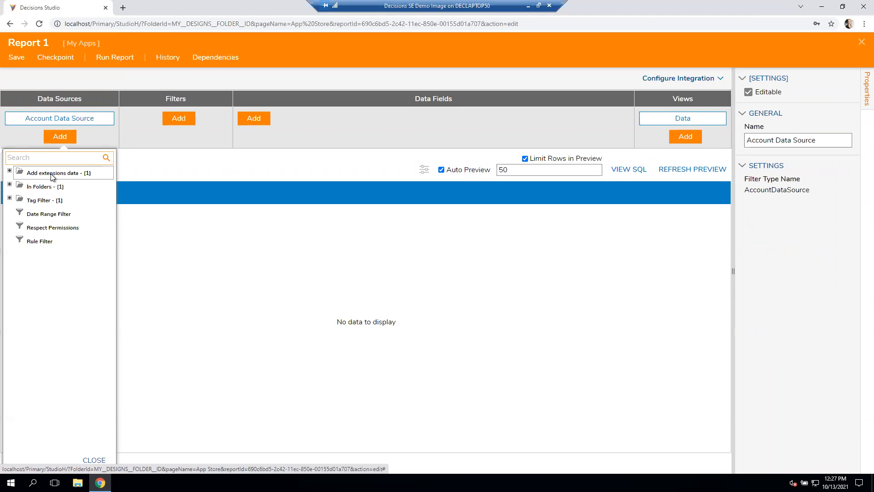
left_click(61, 121)
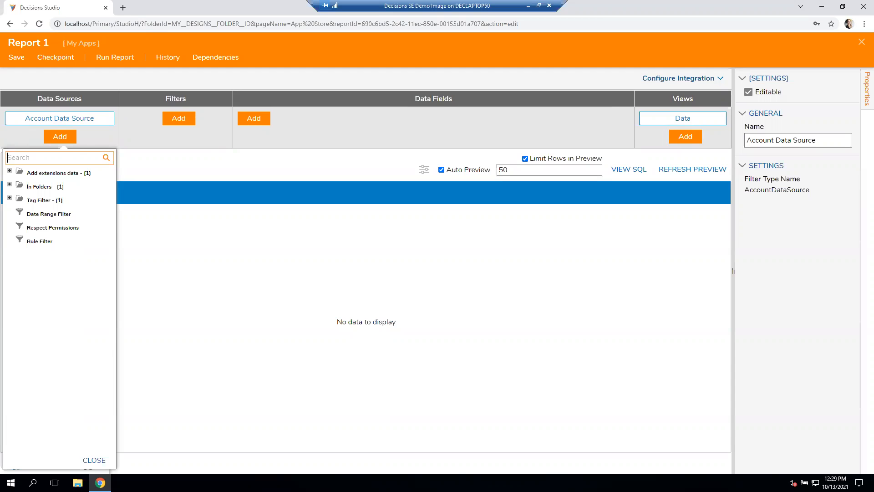
left_click(860, 42)
left_click(475, 311)
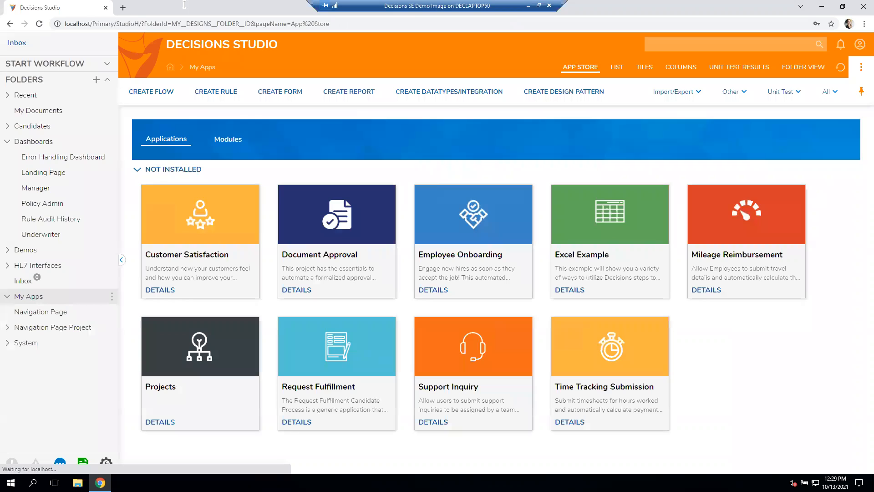
- Start a new database integration relationship and choose LOCAL CONNECTION as its connection
left_click(449, 91)
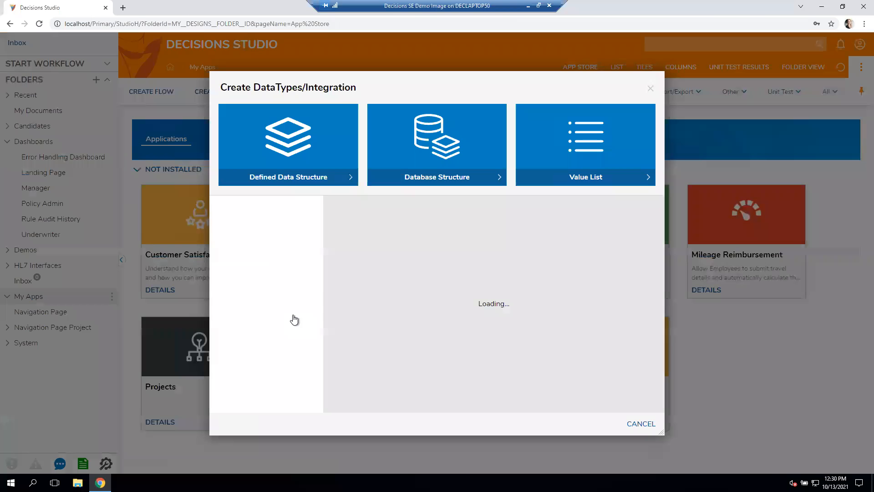
left_click(651, 89)
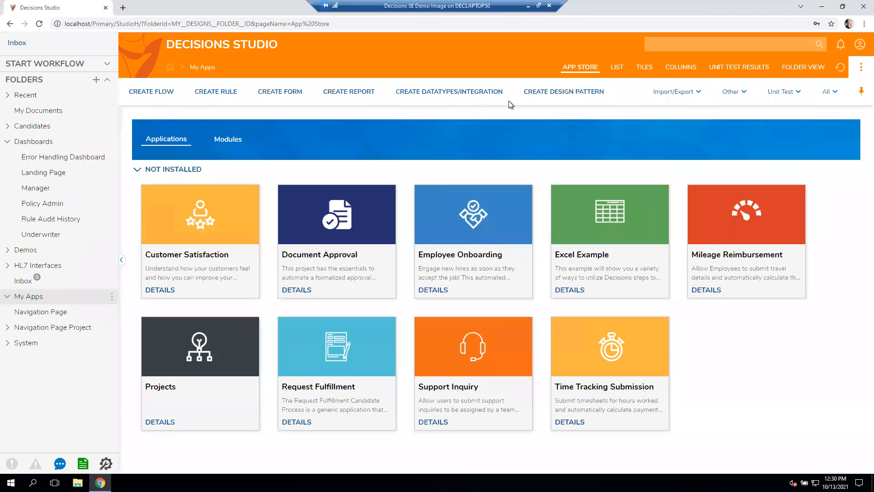
left_click(456, 91)
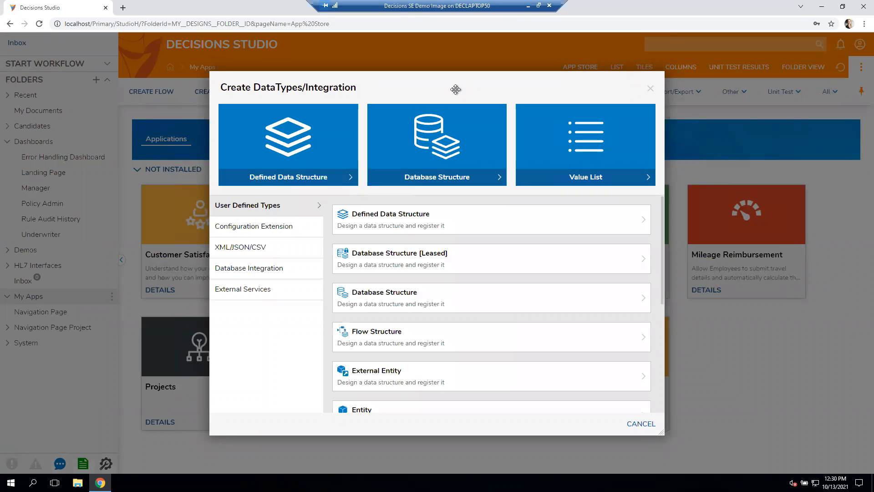
left_click(282, 275)
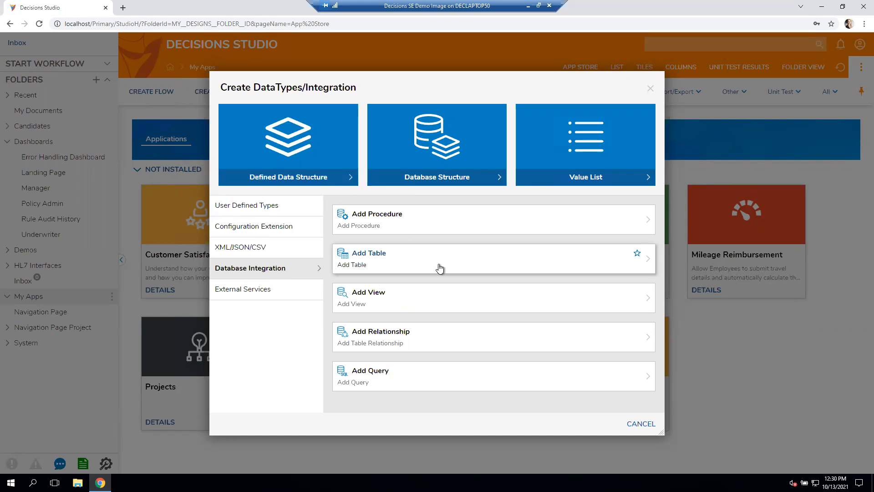
left_click(470, 349)
left_click(599, 222)
left_click(394, 230)
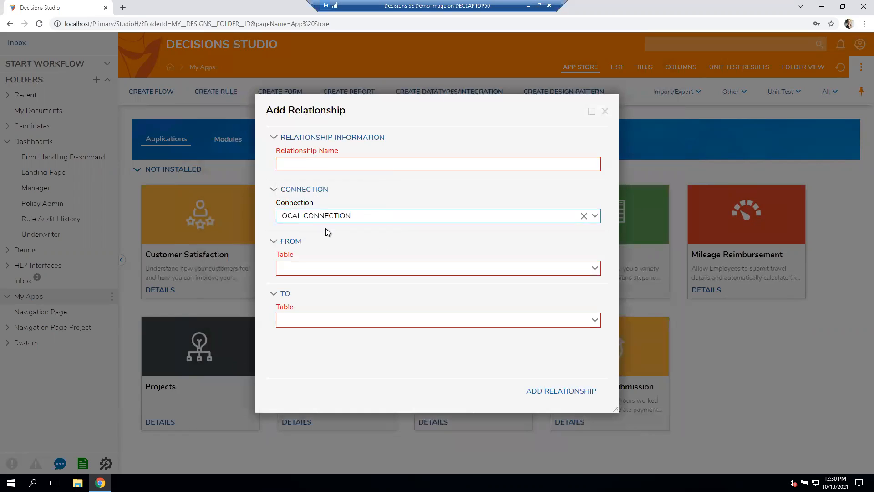
- Browse the From tables for the relationship and choose Demo_HeadlessRules_Location
left_click(595, 269)
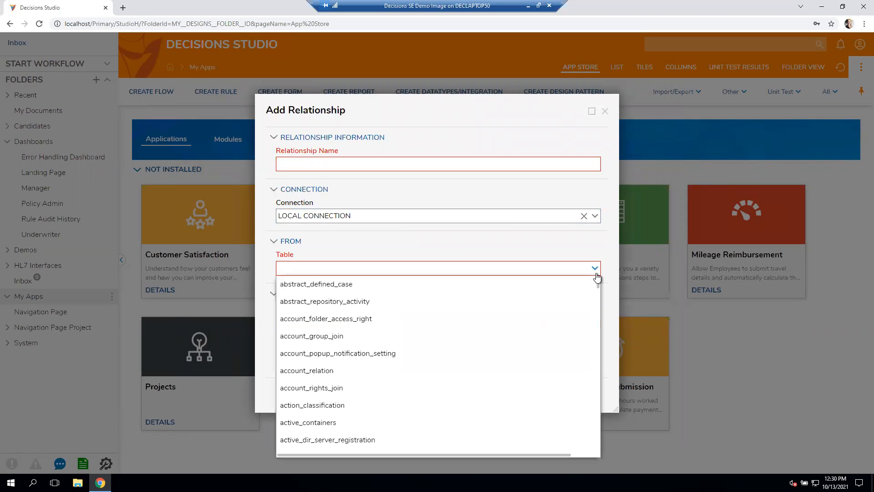
scroll(558, 341, "down", 10)
scroll(559, 338, "up", 10)
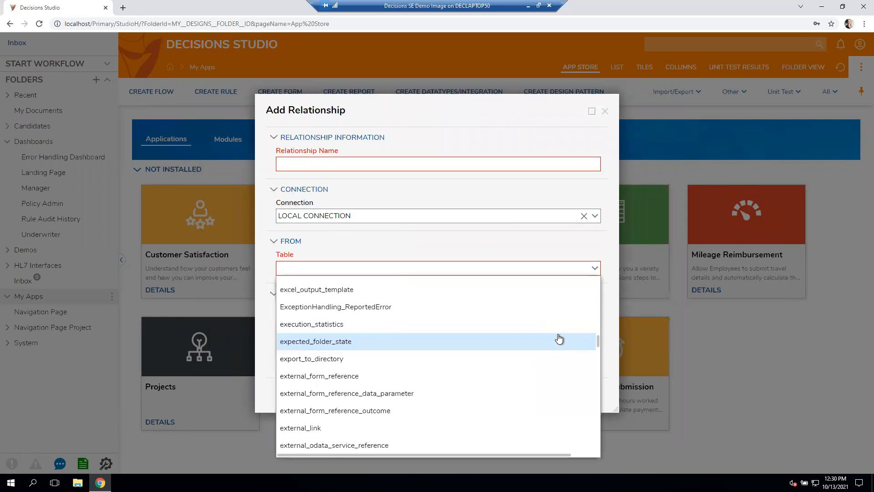
scroll(560, 338, "up", 8)
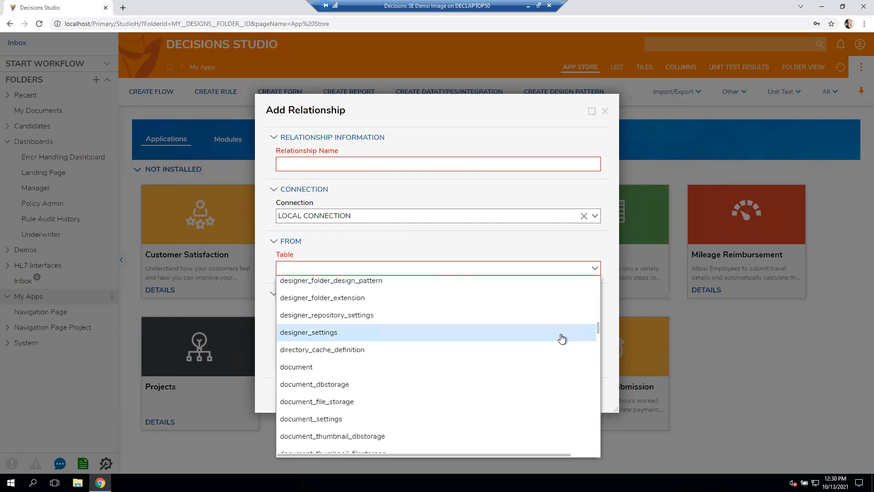
scroll(560, 337, "up", 2)
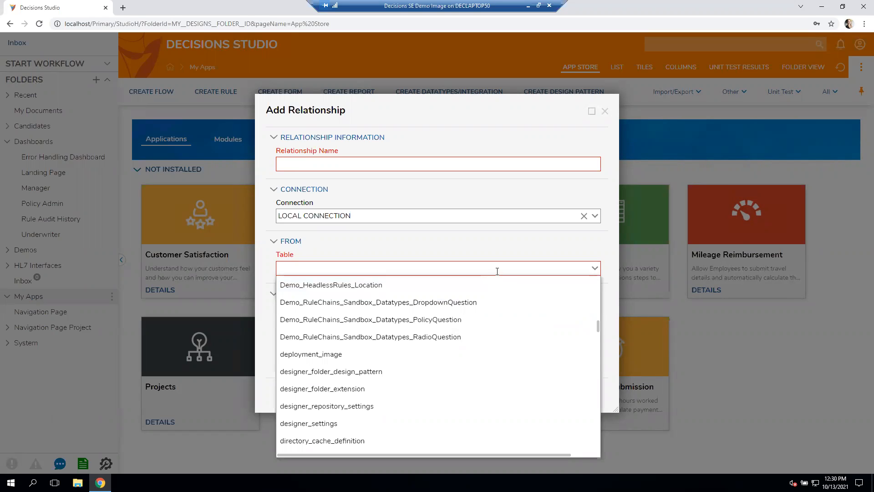
left_click(475, 295)
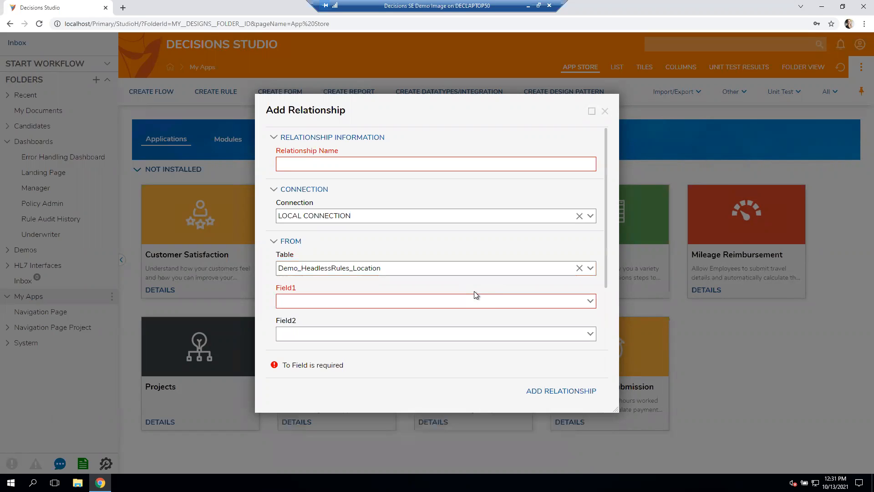
- Examine the fields offered for Field1 of the Demo_HeadlessRules_Location table, and close the dialog without adding the relationship
left_click(590, 303)
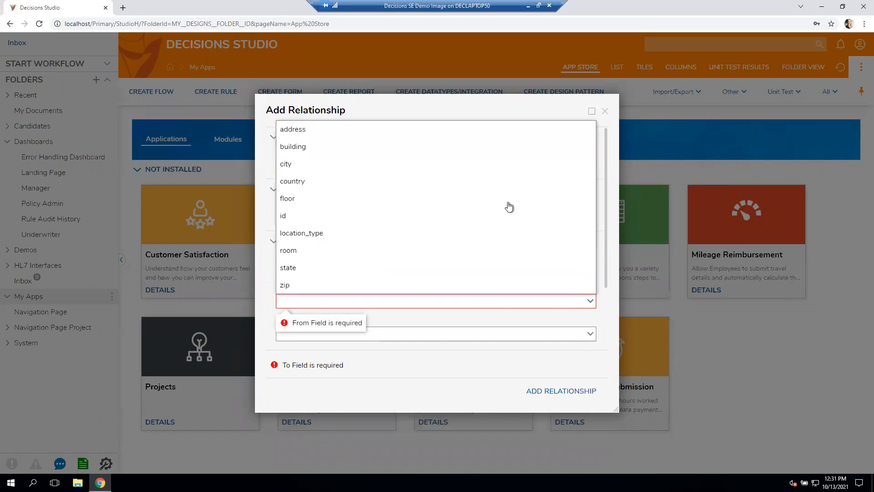
left_click(480, 318)
left_click_drag(400, 268, 261, 272)
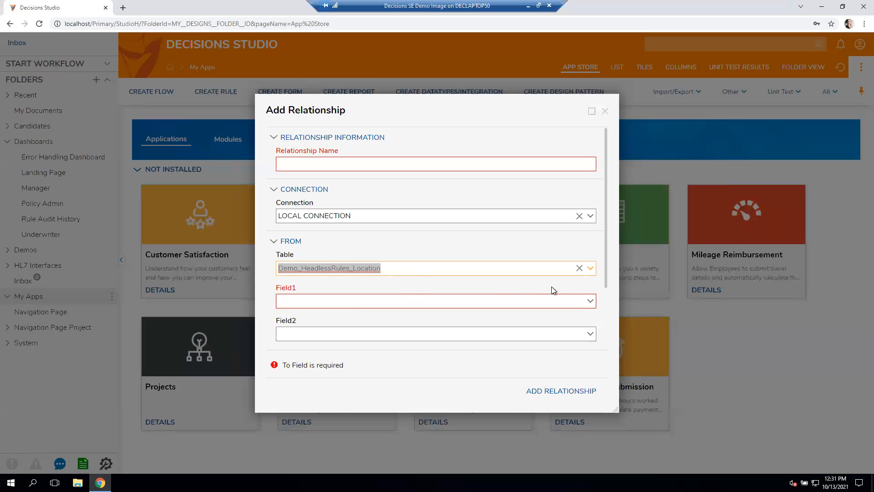
left_click(590, 302)
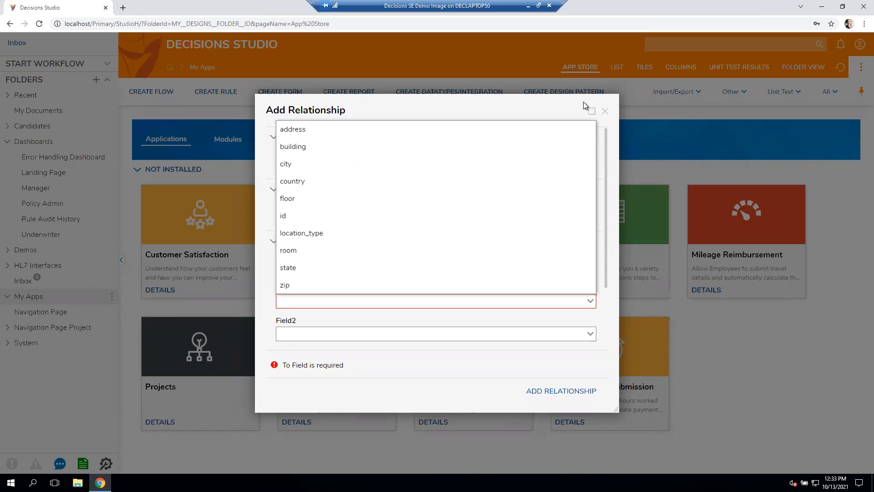
left_click(606, 112)
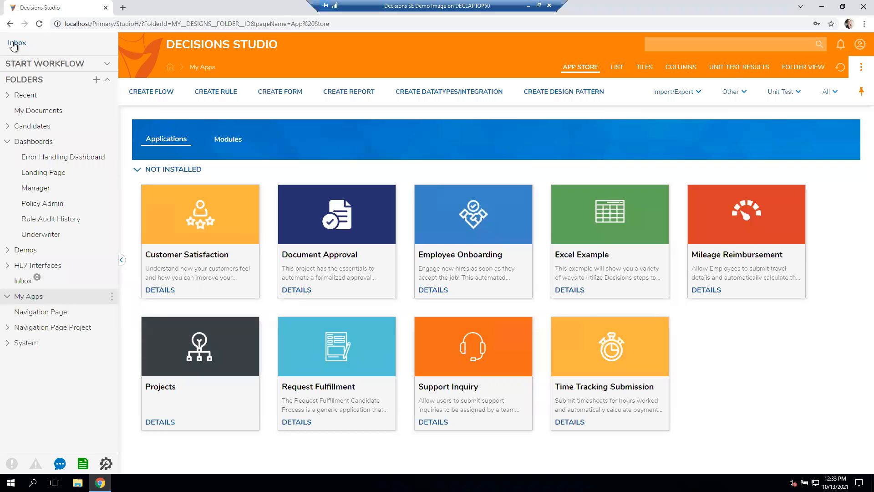
- Dismiss flow creation and open the Drop Down example form from the My Apps list for editing
left_click(8, 141)
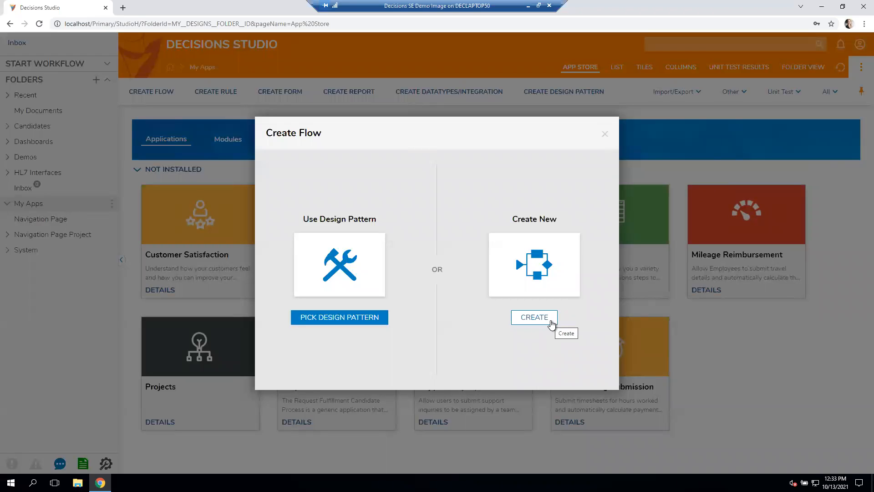
left_click(605, 133)
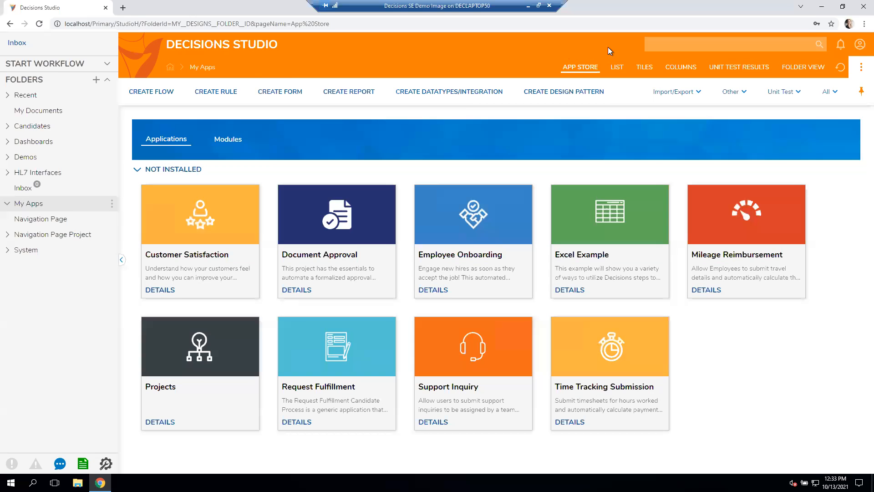
left_click(617, 69)
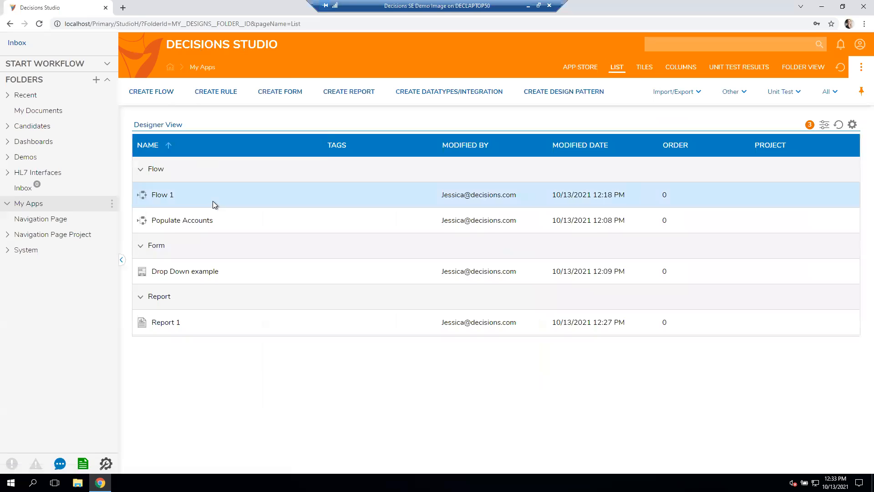
double_click(191, 275)
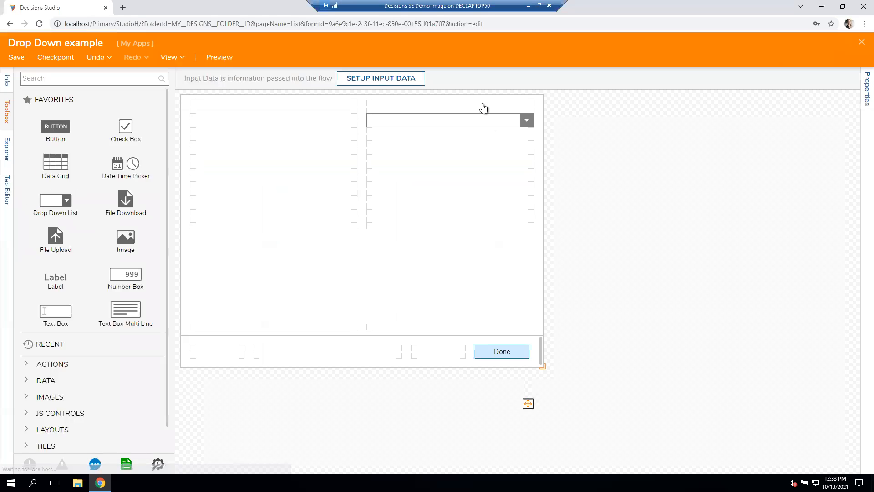
- Set the data type of the form's drop-down list to String [Text]
left_click(466, 123)
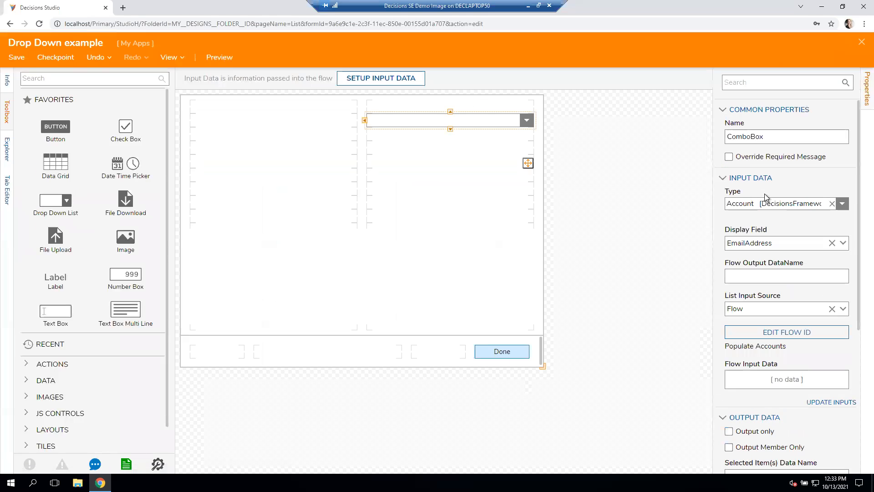
left_click(844, 204)
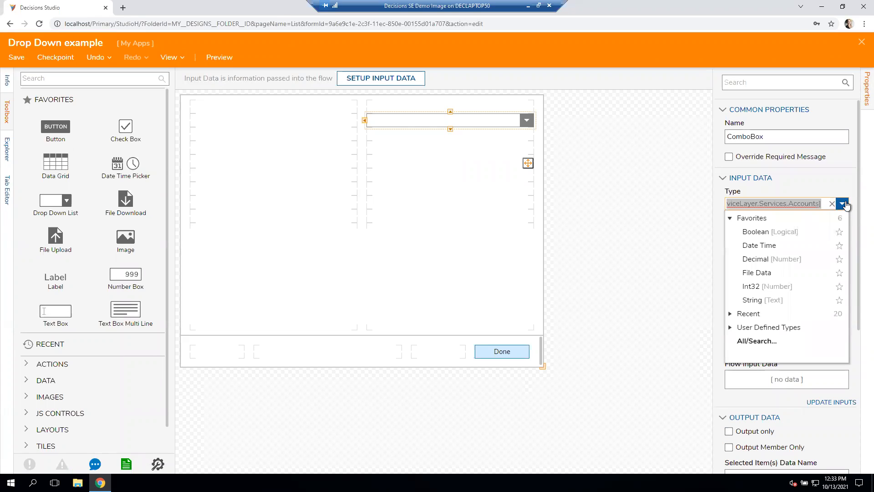
left_click(780, 301)
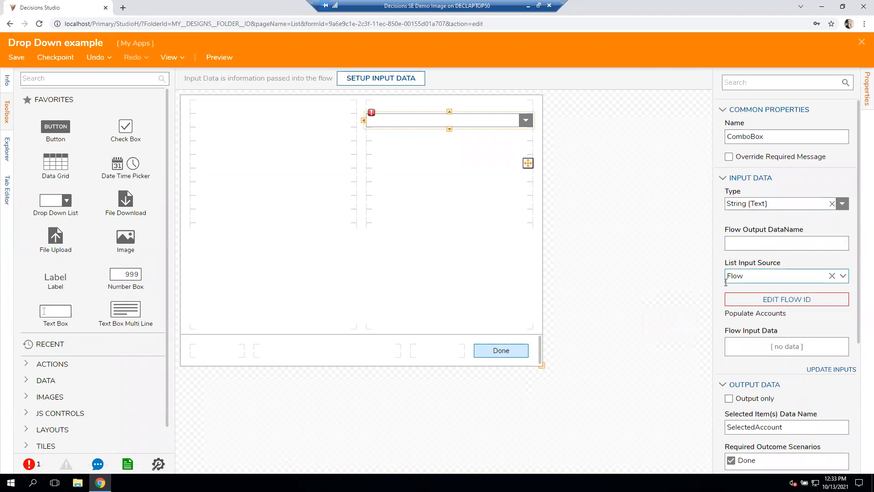
- Open the Populate Accounts flow behind the drop-down and insert a For Each Element step on the Results path after Fetch Entities 1
left_click(776, 300)
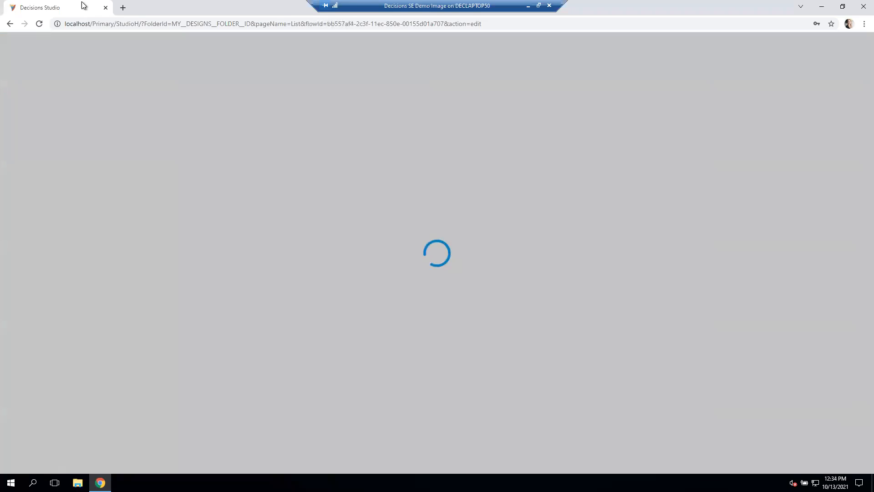
left_click(254, 160)
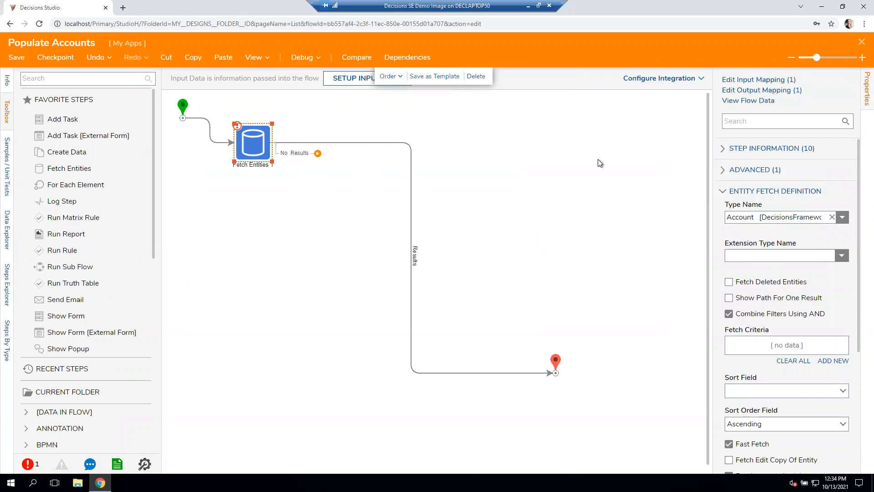
left_click(120, 79)
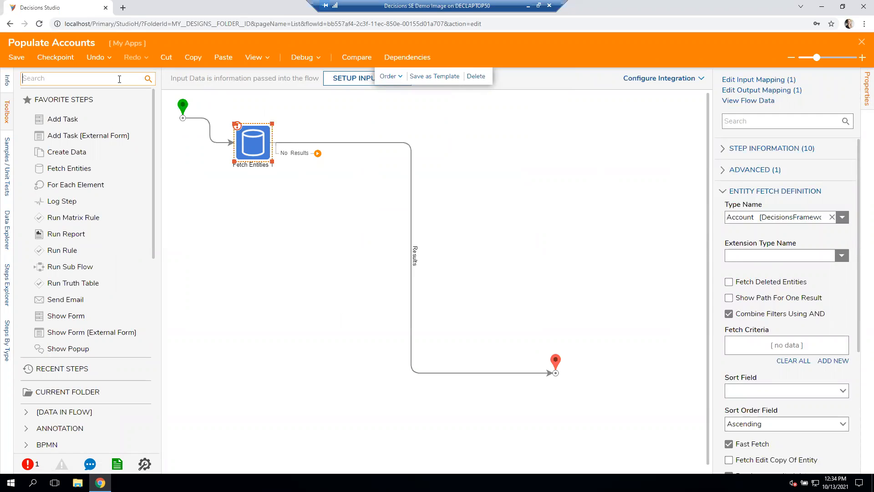
type("for each")
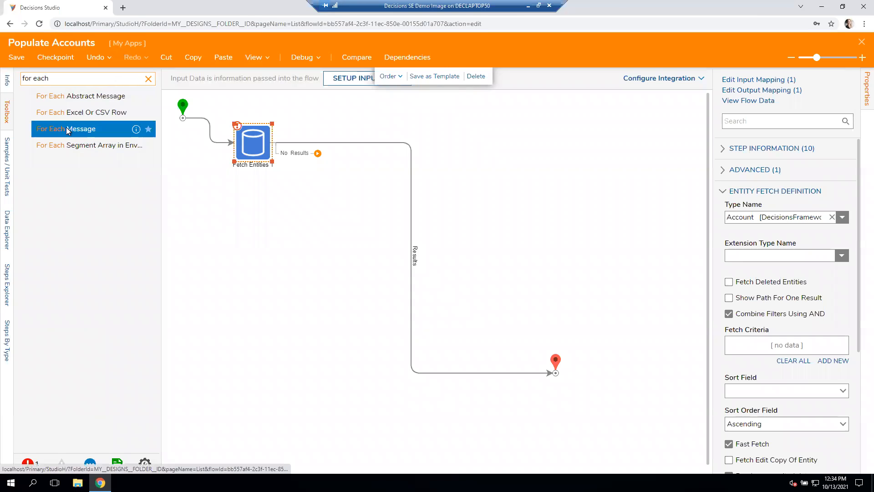
left_click(148, 79)
left_click(38, 80)
type("fo")
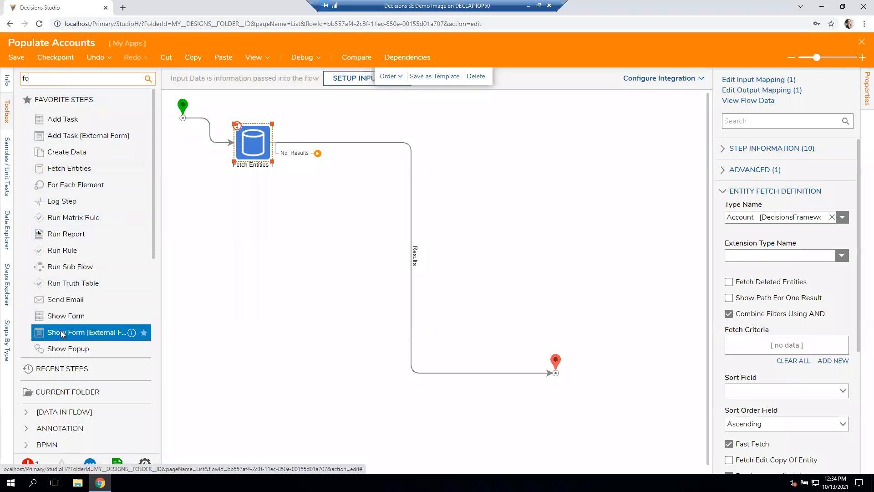
left_click_drag(68, 185, 415, 185)
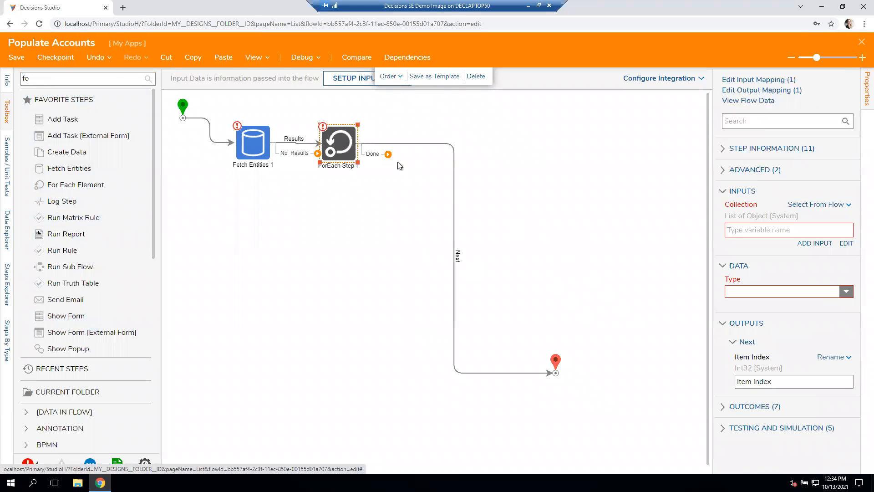
- Find the Add Item to List Step and insert it on the For Each step's Next path
key("BackSpace")
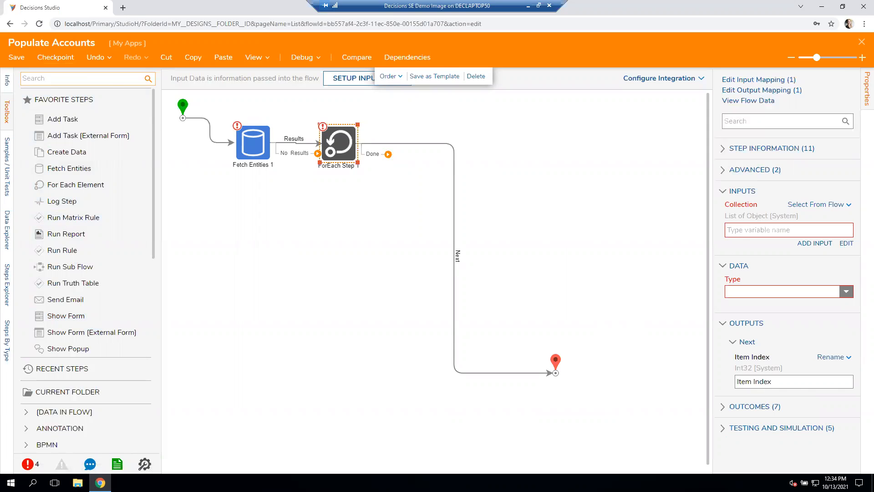
type("add item to list step")
left_click_drag(77, 99, 416, 155)
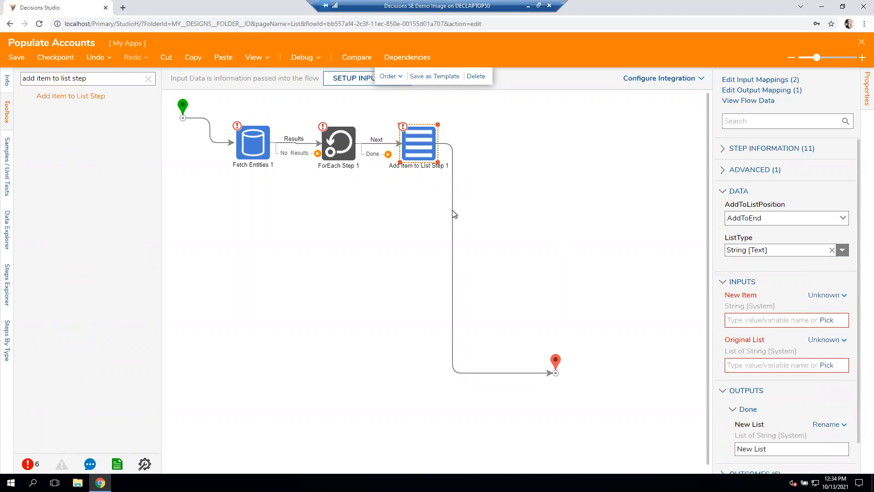
- Route the Add Item to List step back to the For Each step, and connect the For Each Done path to the flow's end
left_click(454, 279)
left_click_drag(473, 145, 337, 132)
left_click_drag(372, 155, 555, 374)
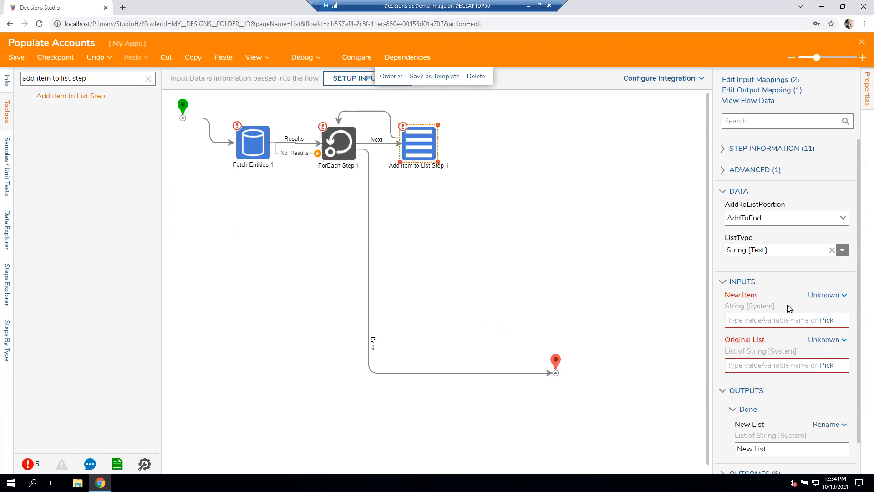
- Map the New Item input of the Add Item to List step as Merge Plain Text, leaving its text editor without entering content
left_click(825, 295)
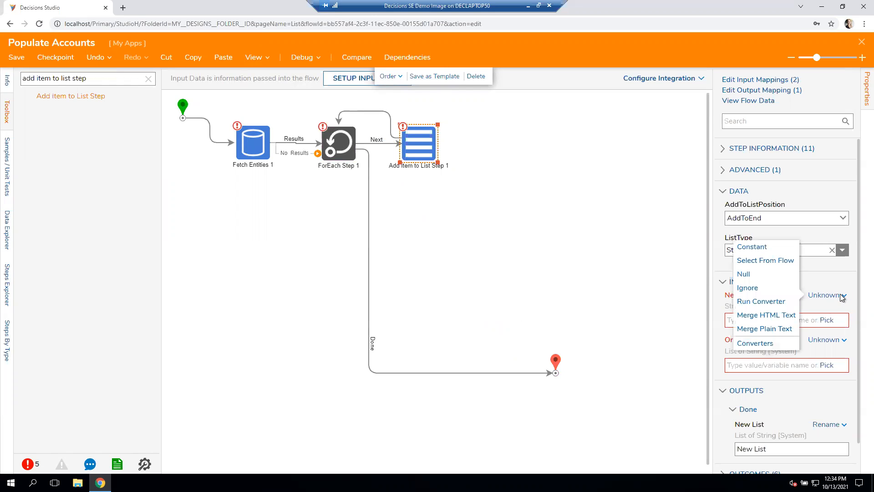
left_click(772, 332)
left_click(836, 334)
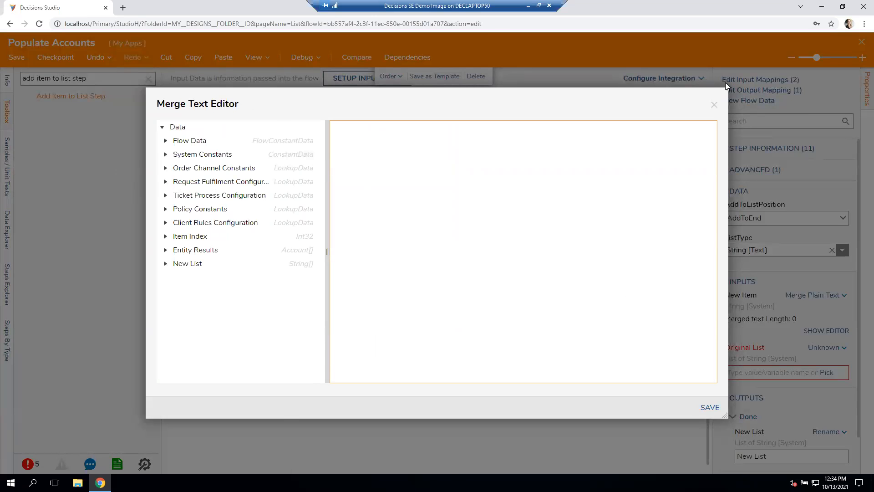
left_click(714, 106)
- Select Entity Results as the Collection input of the For Each step
left_click(351, 148)
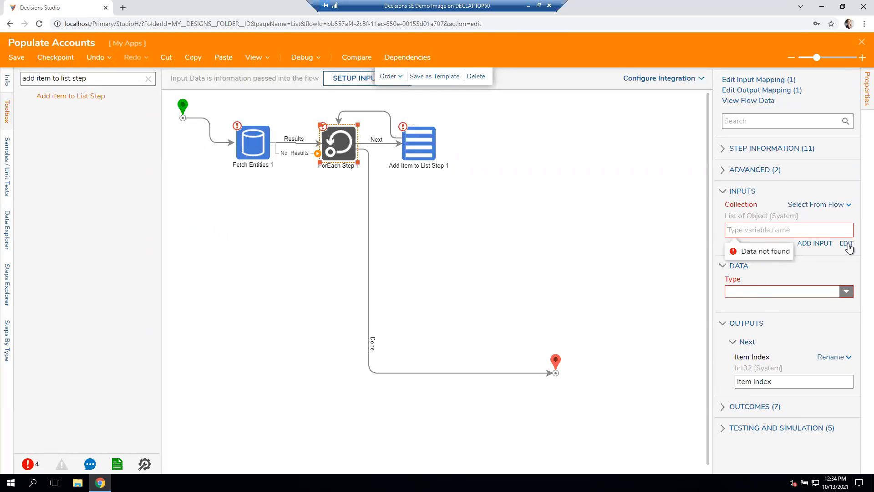
left_click(847, 244)
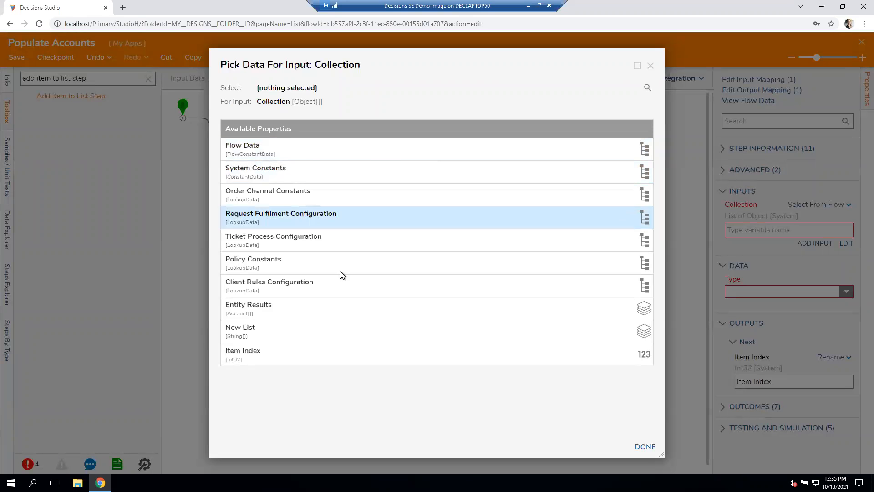
left_click(323, 305)
left_click(652, 450)
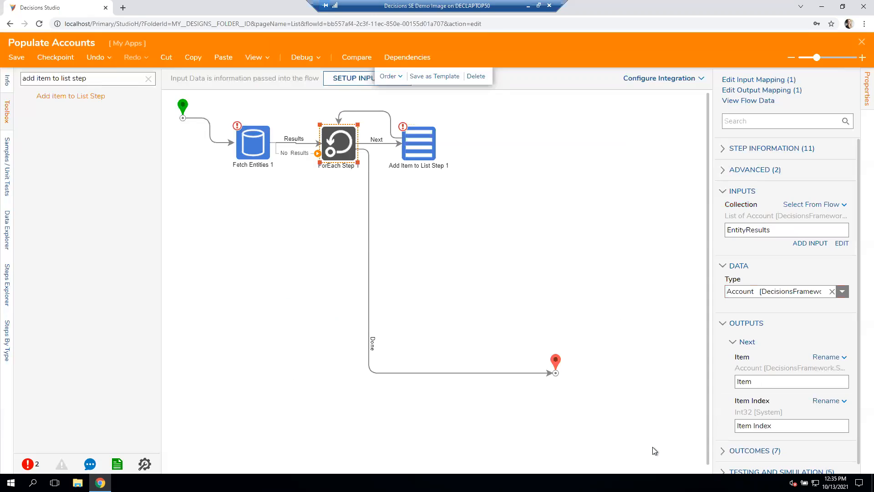
- Compose the New Item merge text of the Add Item to List step from Item.FirstName and Item.LastName, and save it
left_click(487, 178)
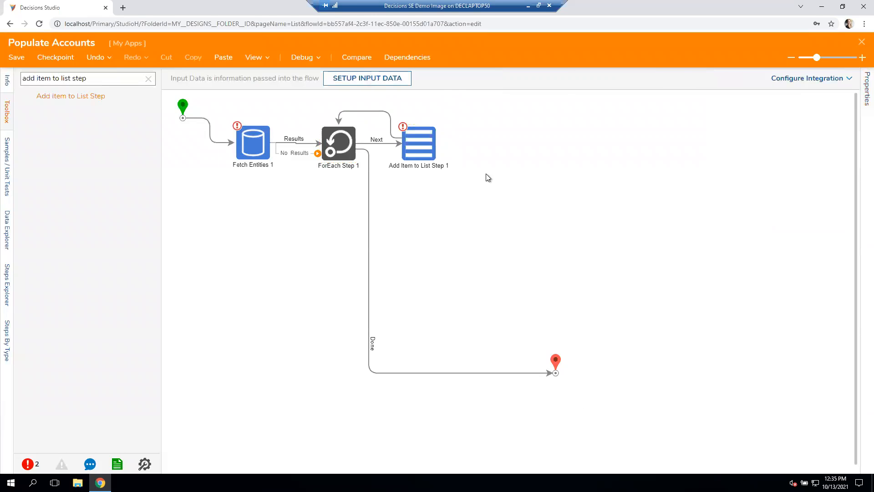
left_click(431, 153)
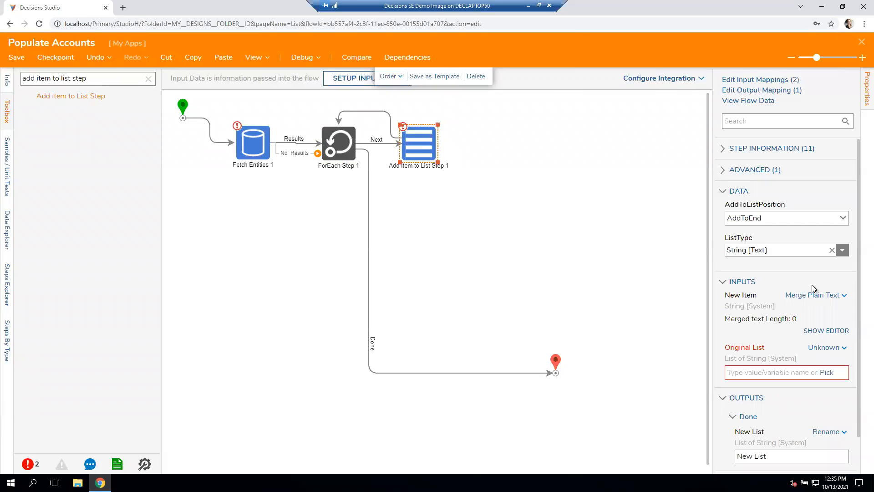
left_click(826, 331)
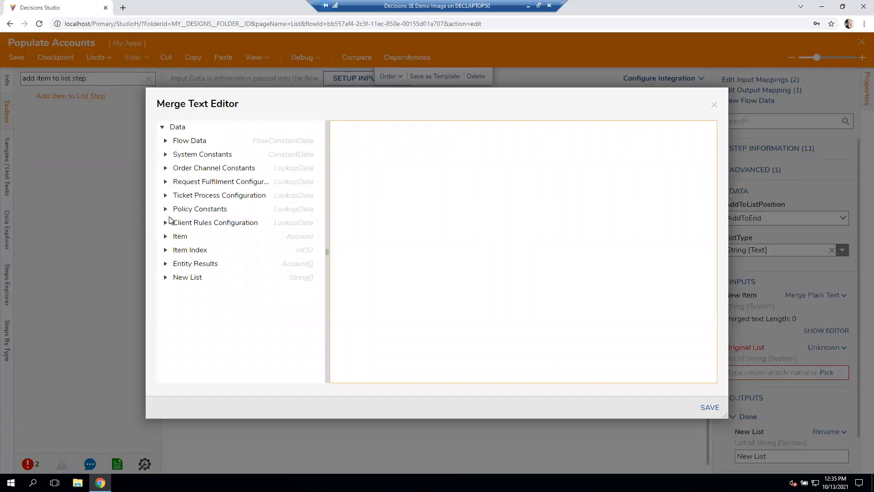
left_click(166, 236)
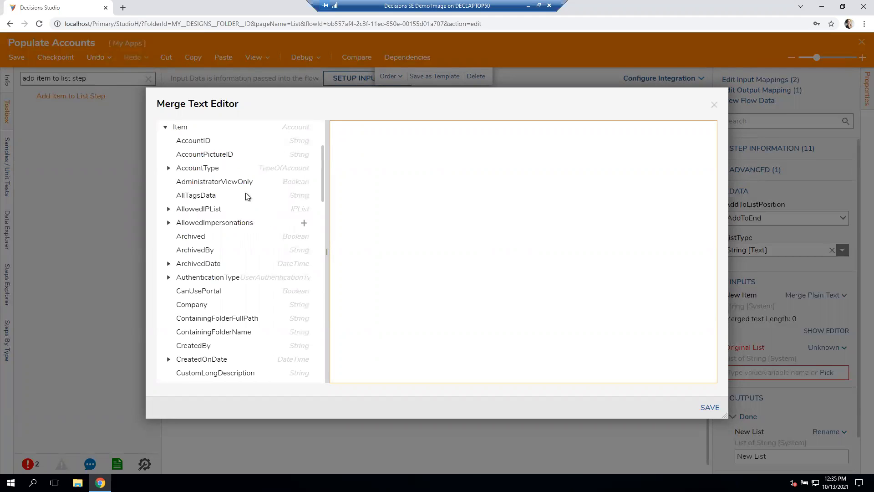
scroll(264, 321, "down", 5)
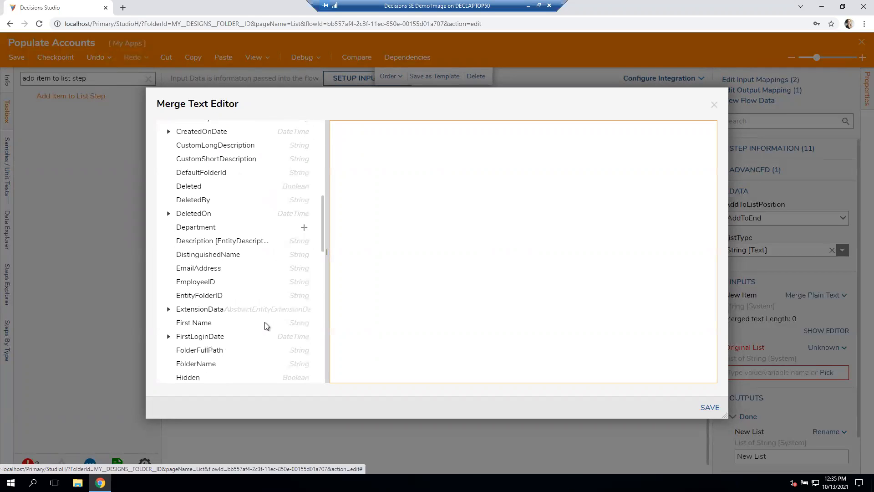
left_click(304, 322)
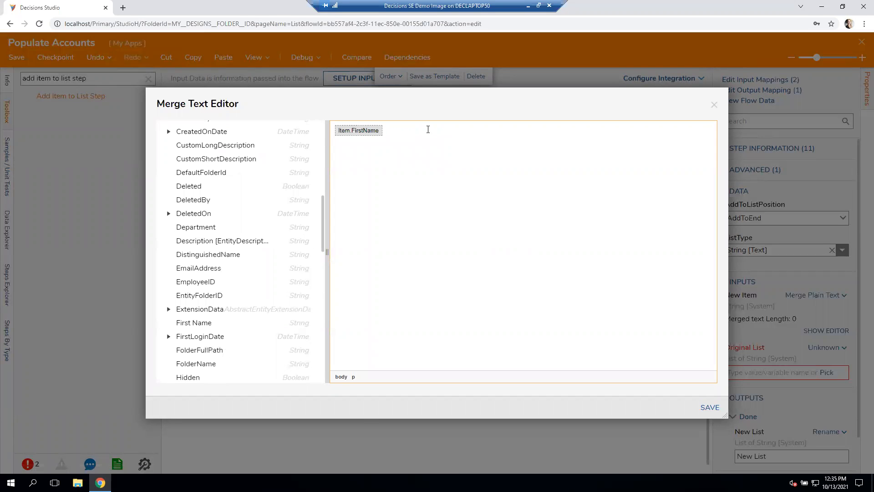
scroll(289, 323, "down", 3)
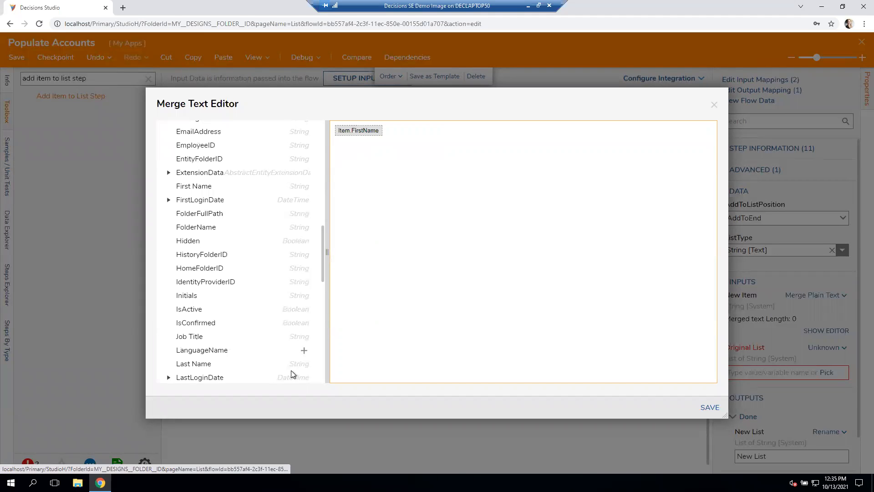
left_click(304, 364)
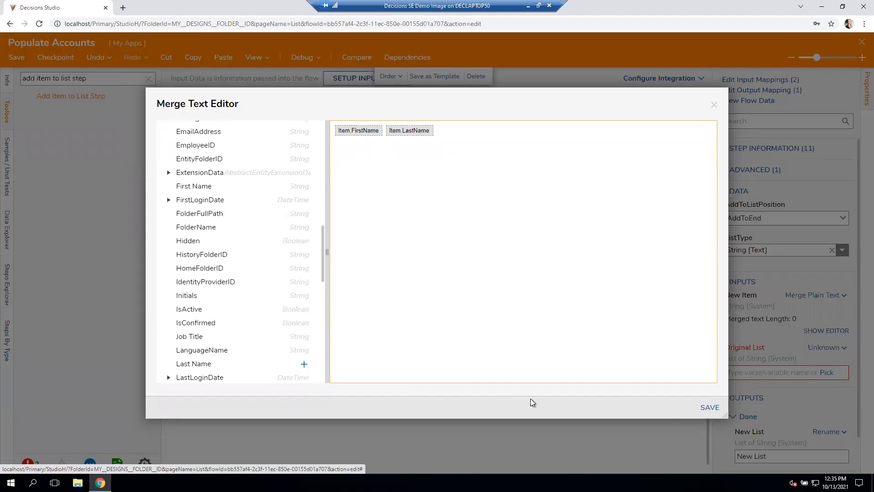
left_click(709, 407)
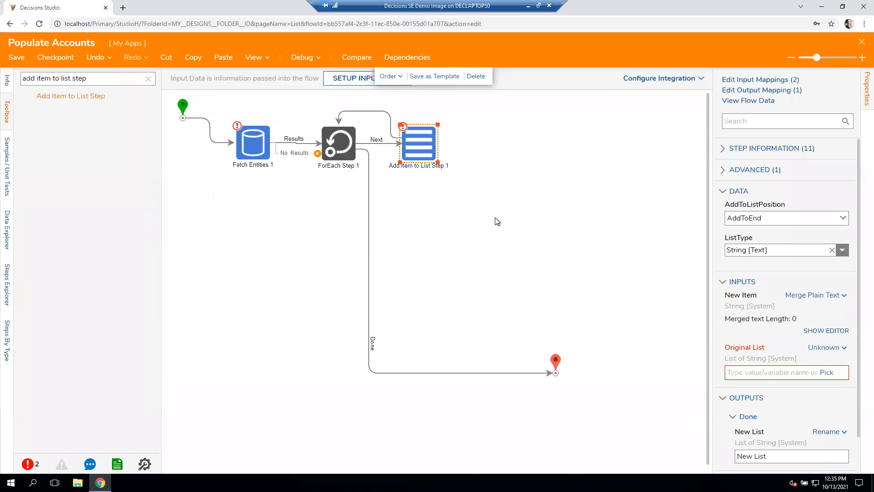
- Map the Original List input of the Add Item to List step to New List, selected from the flow
left_click(840, 349)
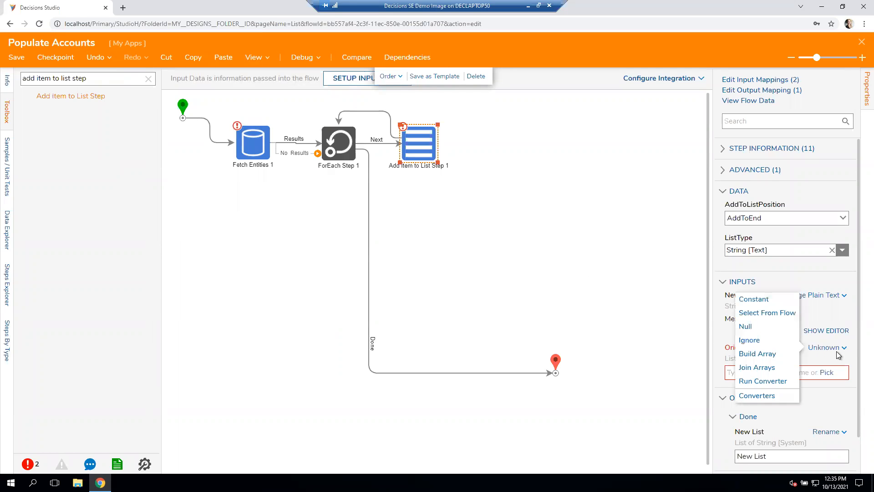
left_click(784, 314)
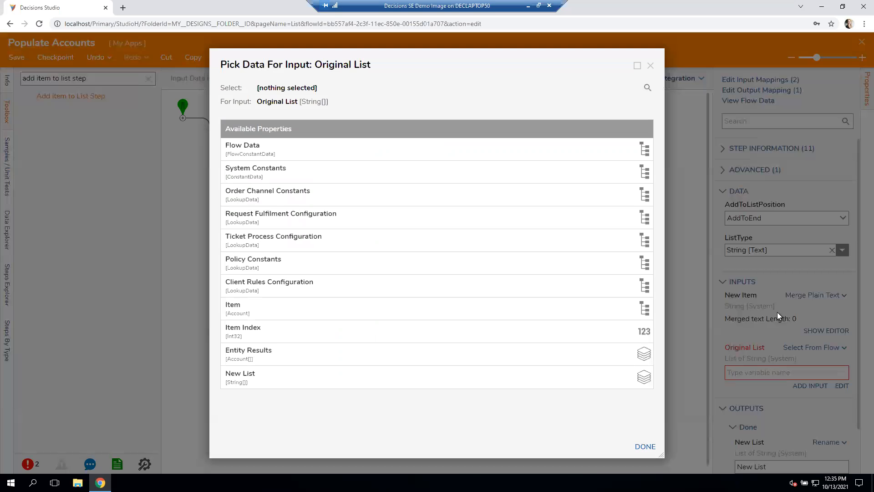
left_click(356, 376)
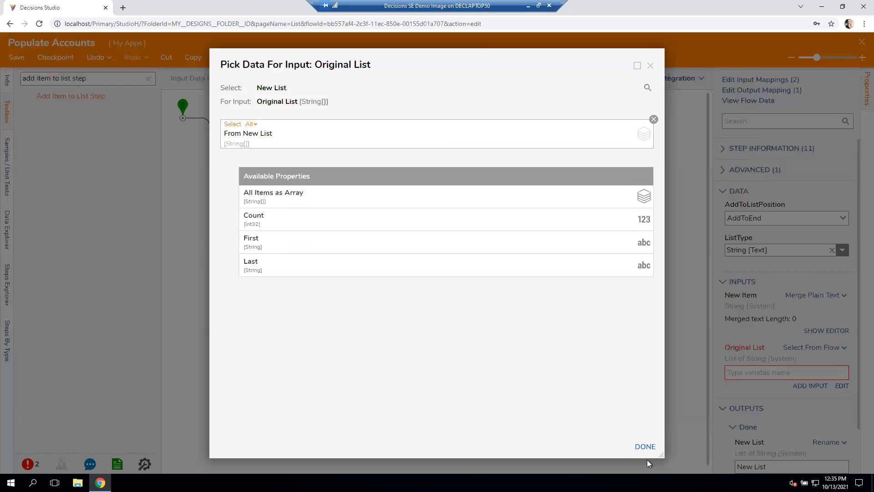
left_click(645, 446)
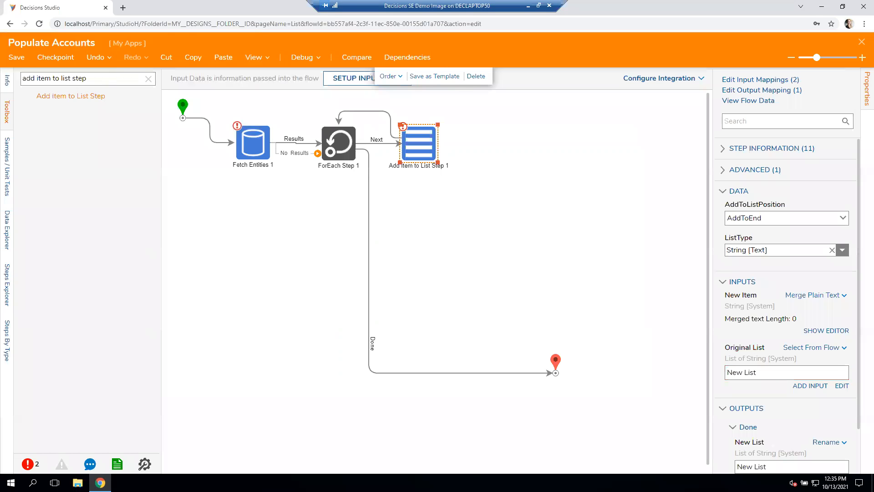
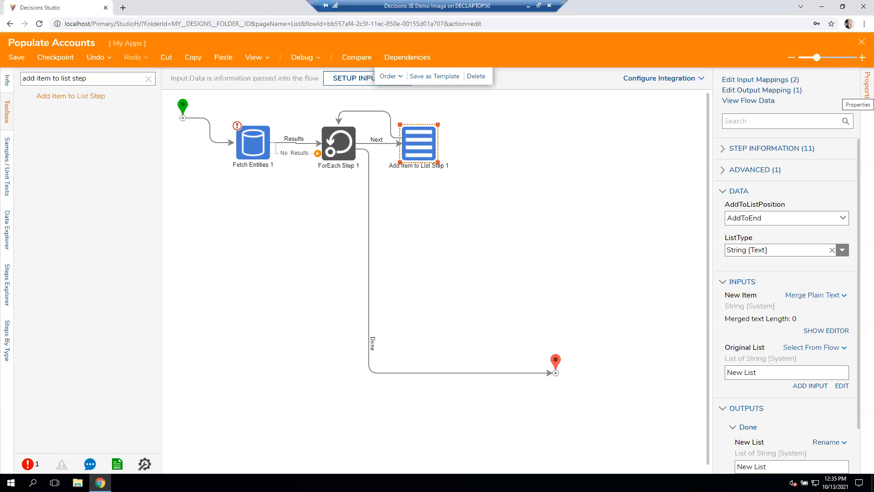
- Include New List from the current data as the output of the Populate Accounts flow's end step
left_click(556, 212)
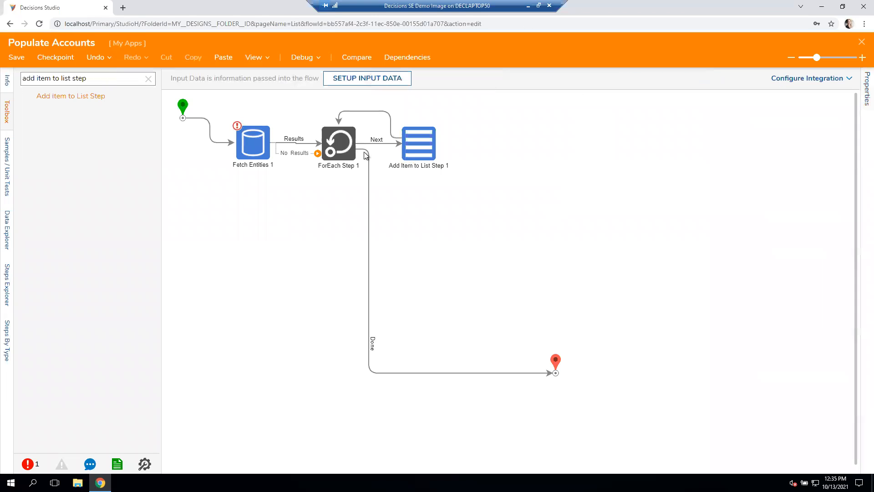
left_click(419, 160)
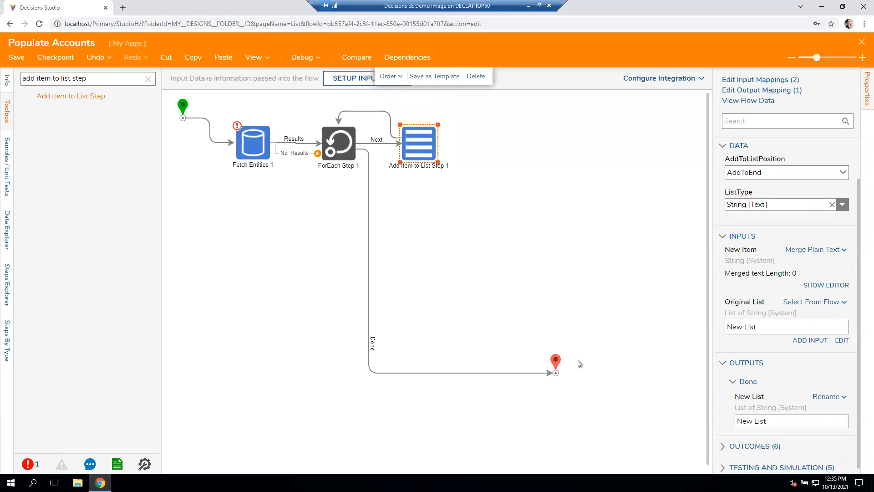
left_click(556, 361)
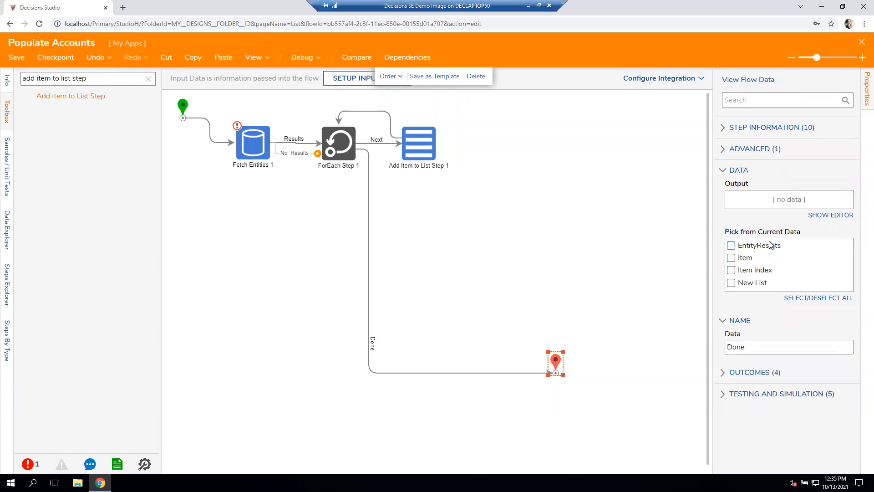
left_click(732, 282)
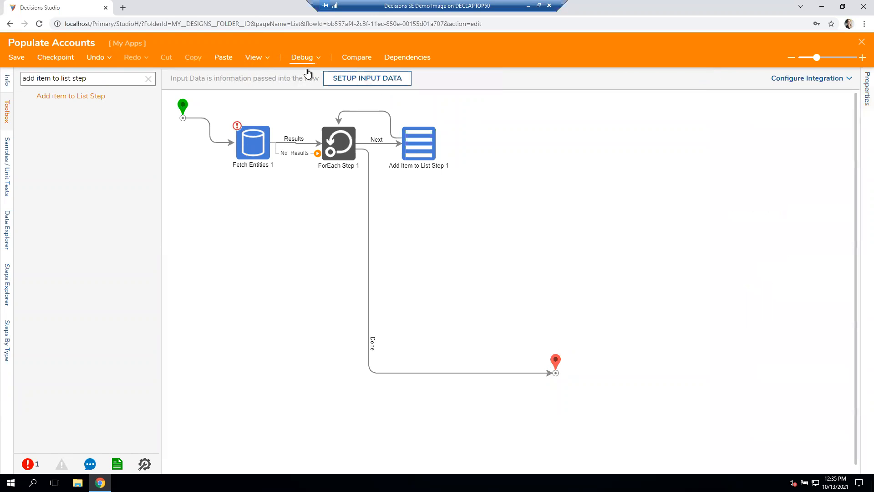
- Debug the Populate Accounts flow and examine the input and output data of the Add Item to List step's last execution
left_click(302, 57)
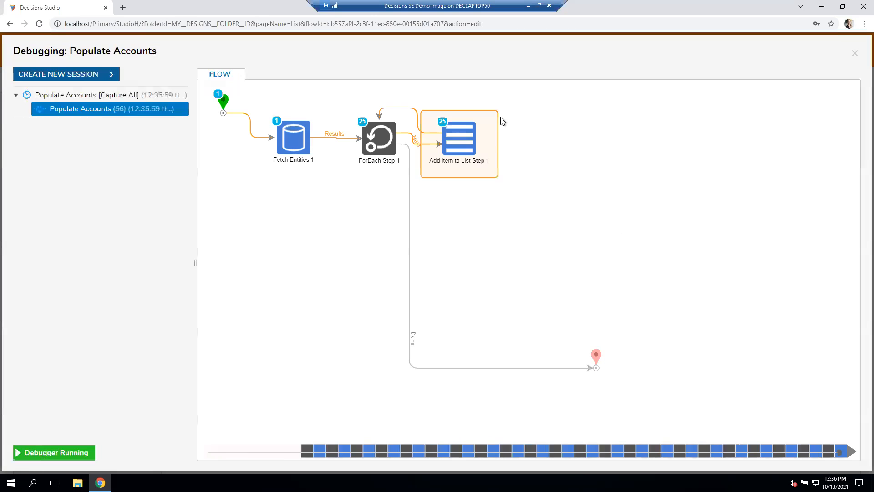
left_click(479, 137)
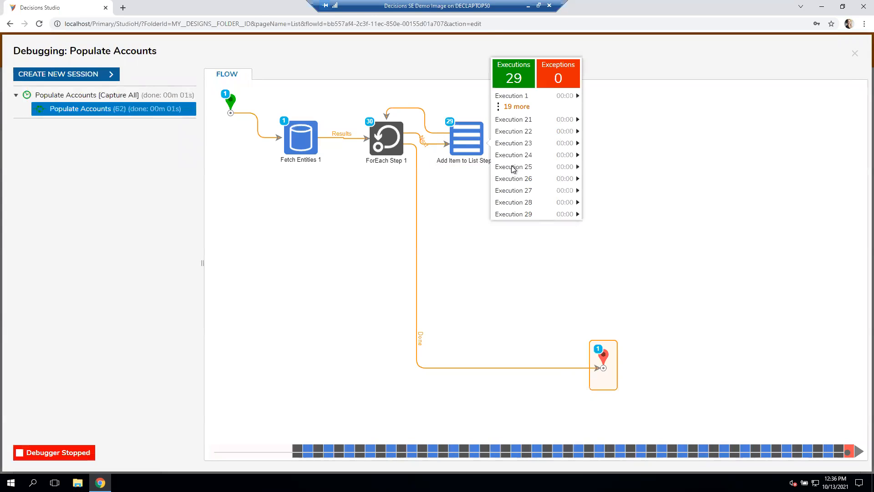
left_click(532, 215)
left_click(663, 223)
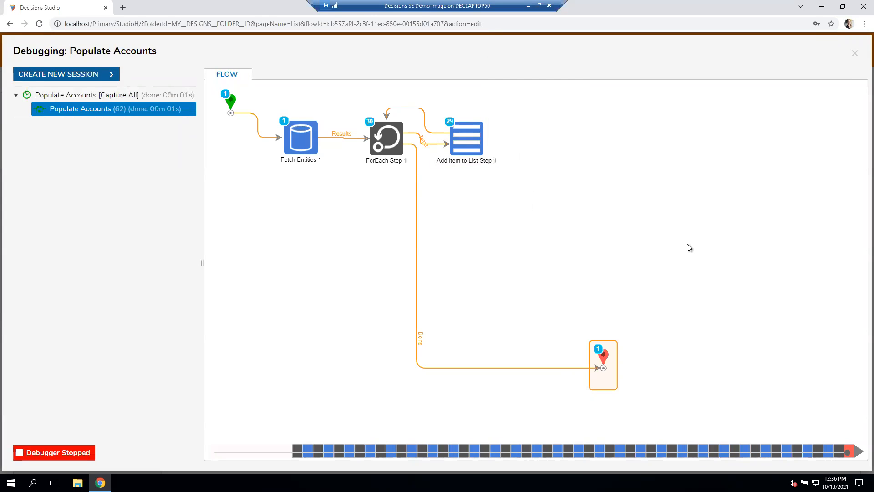
scroll(549, 260, "down", 5)
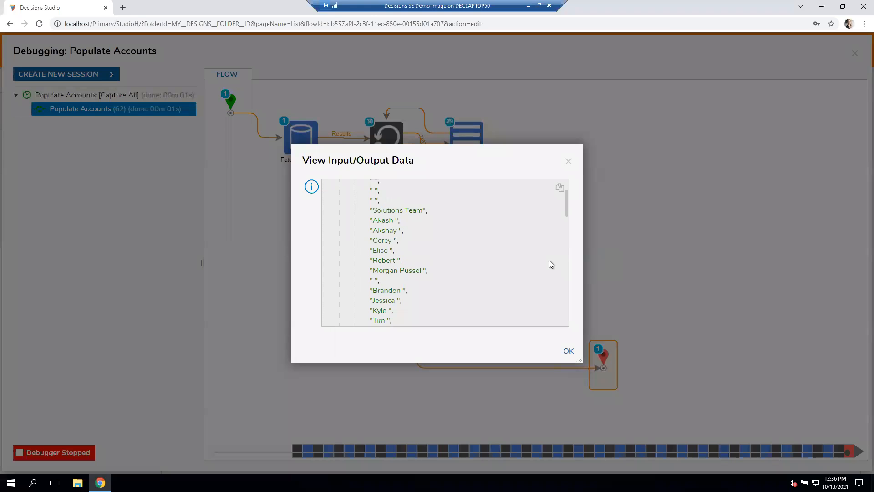
scroll(548, 264, "up", 5)
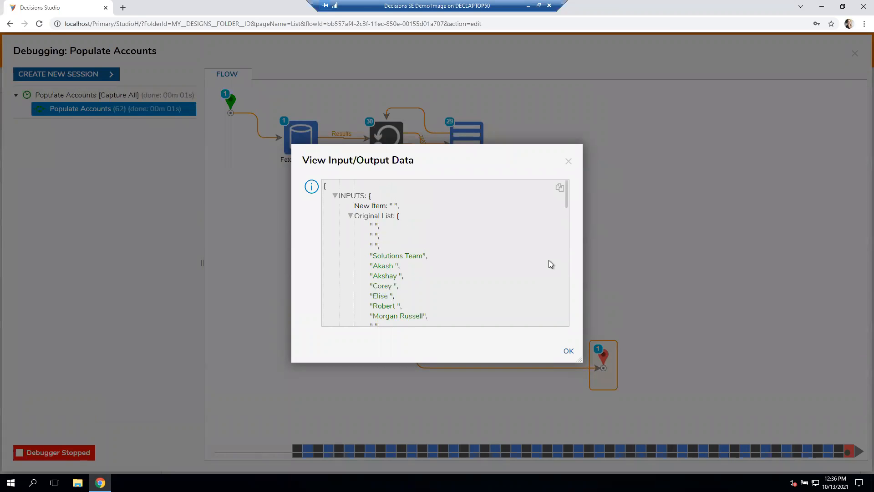
scroll(437, 264, "down", 1)
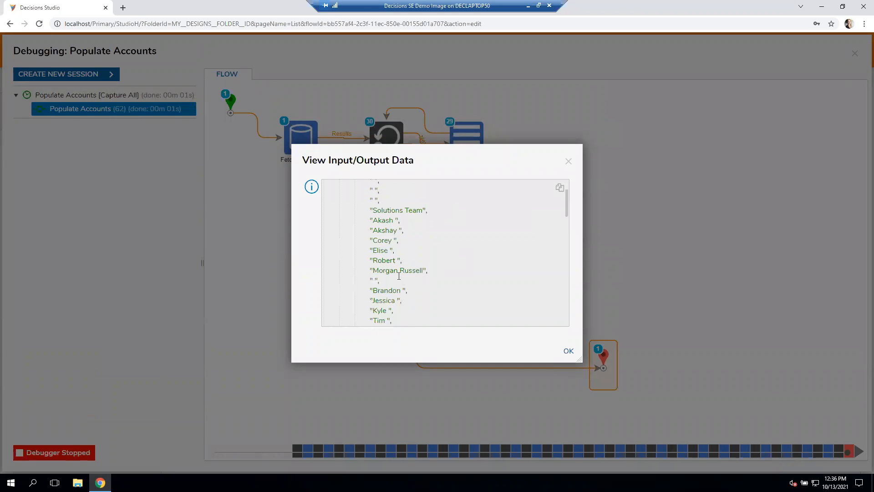
double_click(439, 275)
left_click(482, 311)
left_click(568, 161)
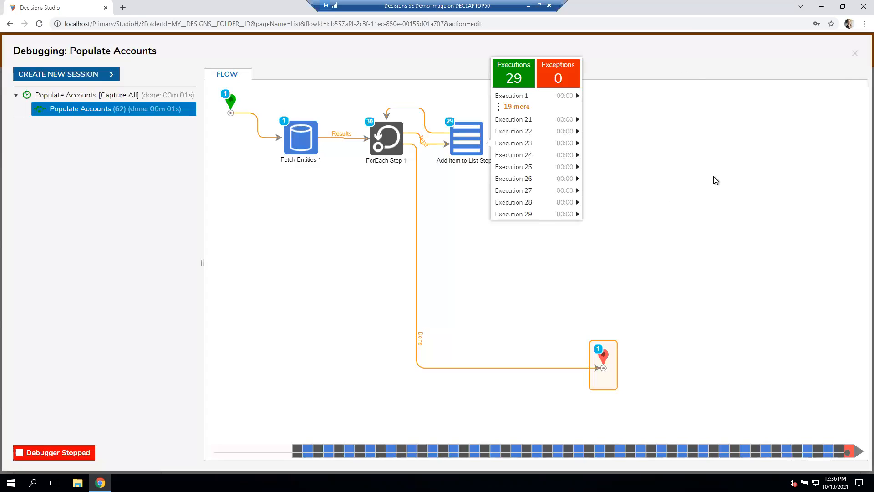
left_click(855, 53)
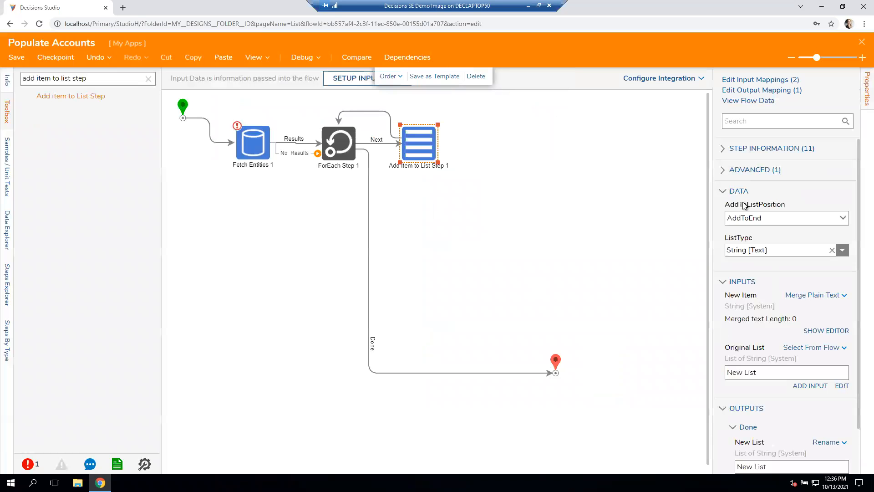
- Replace Item.LastName in the New Item merge text with a hyphen followed by Item.AccountID, and save the text
left_click(801, 331)
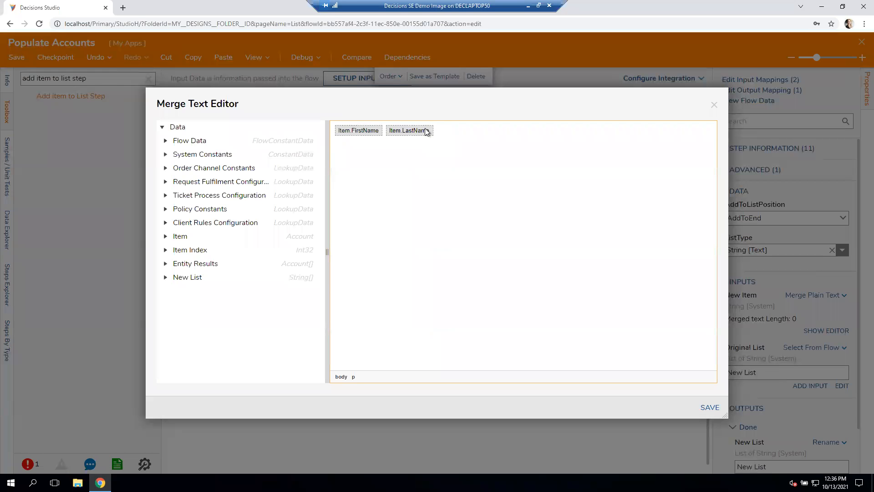
right_click(426, 132)
left_click(449, 123)
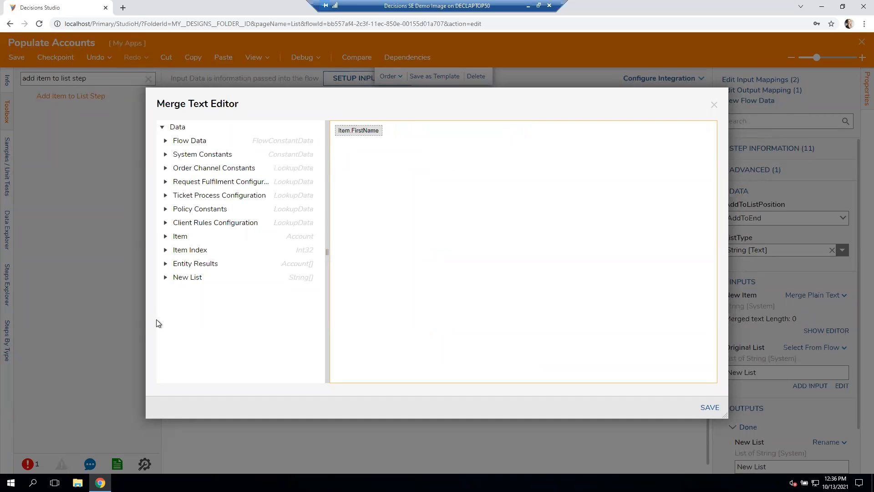
left_click(166, 237)
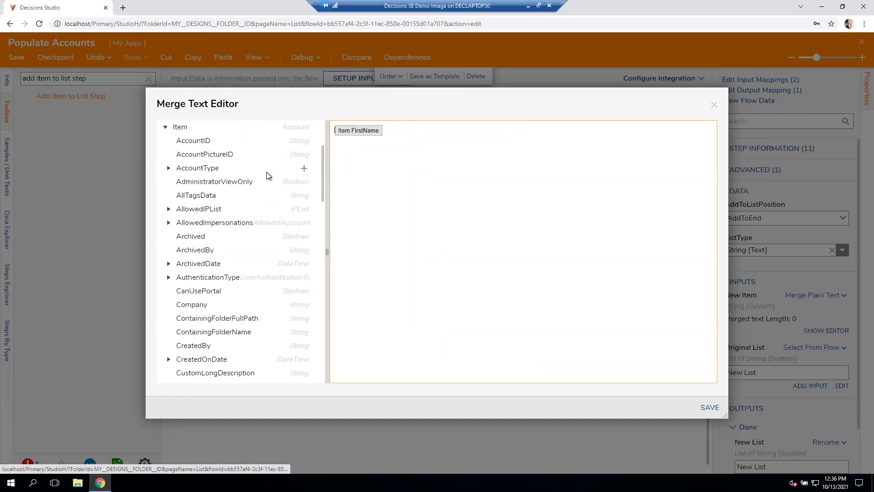
left_click(426, 136)
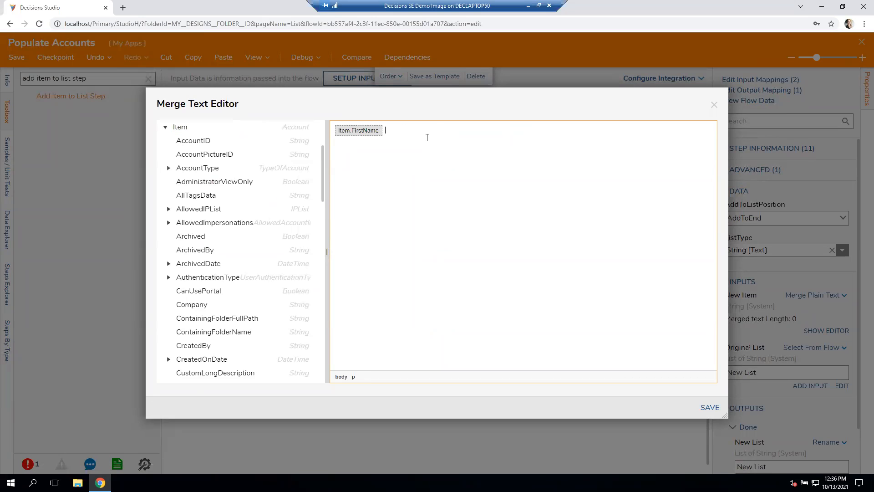
type("-")
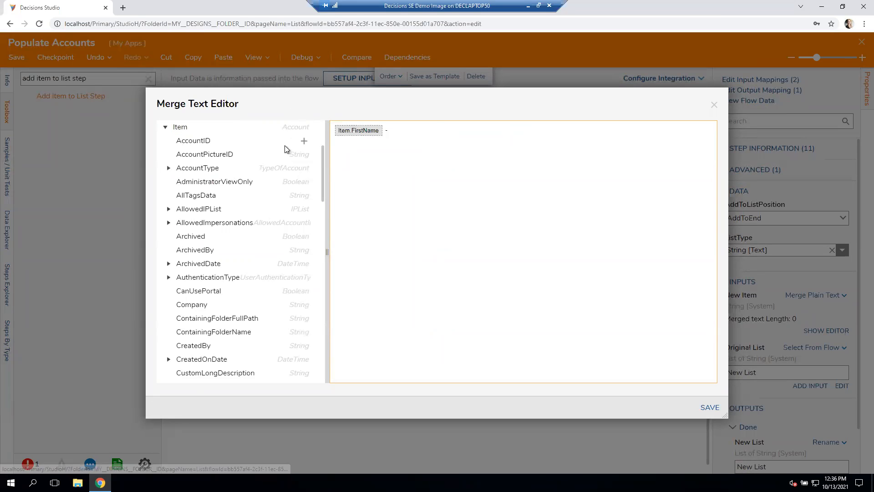
left_click(305, 141)
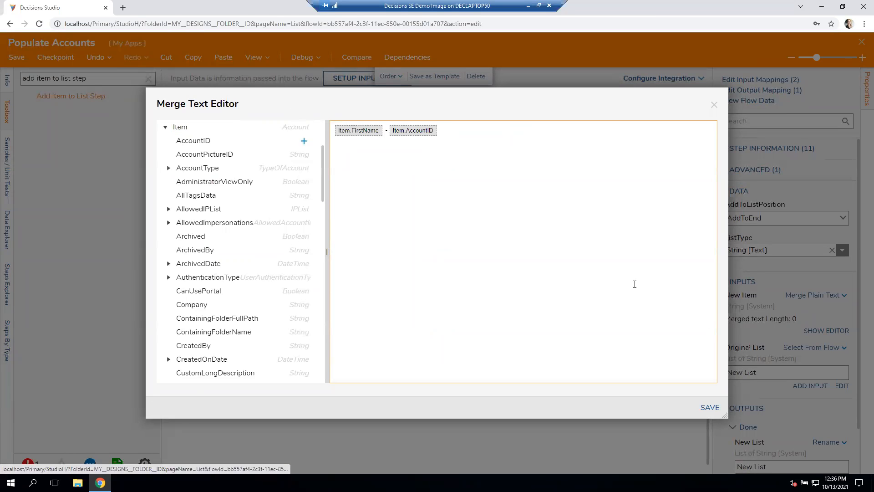
left_click(706, 408)
- Debug the flow again and examine the New List output of the Add Item to List step's last execution
left_click(569, 298)
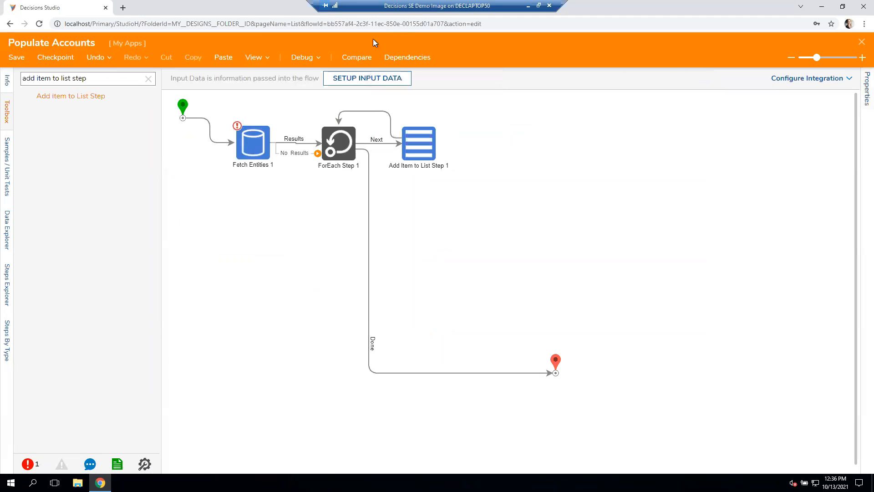
left_click(302, 56)
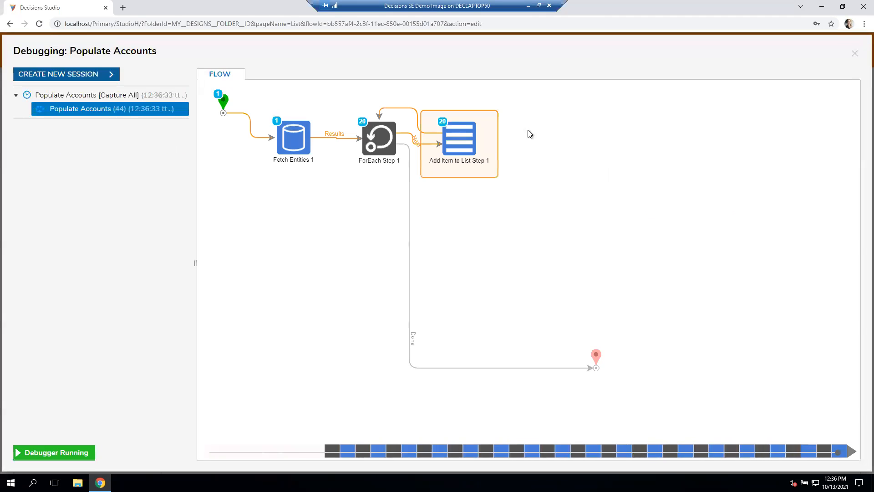
left_click(470, 139)
left_click(526, 217)
left_click(654, 232)
left_click_drag(488, 324, 512, 321)
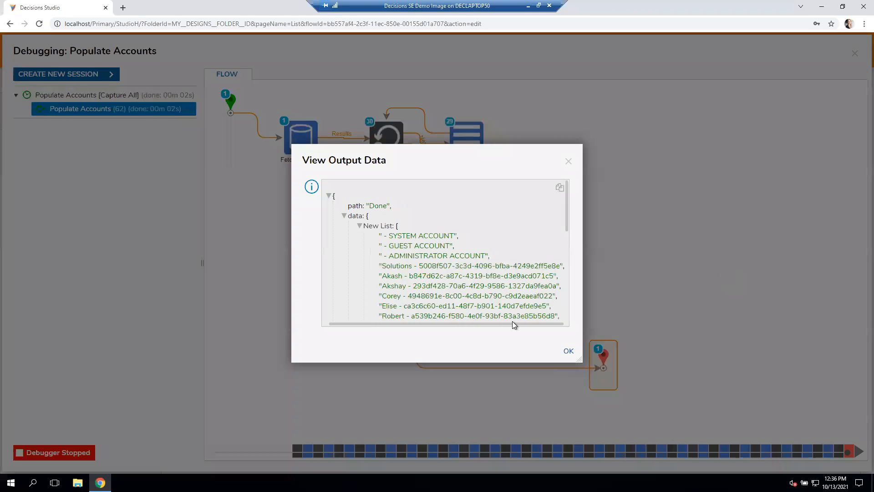
left_click(569, 162)
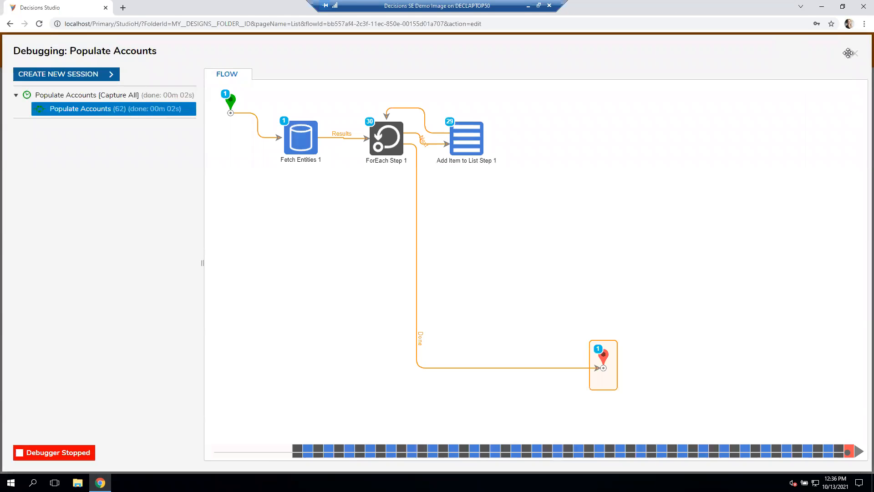
left_click(855, 55)
- Save the Populate Accounts flow and close it to return to the Drop Down example form
key("ctrl+s")
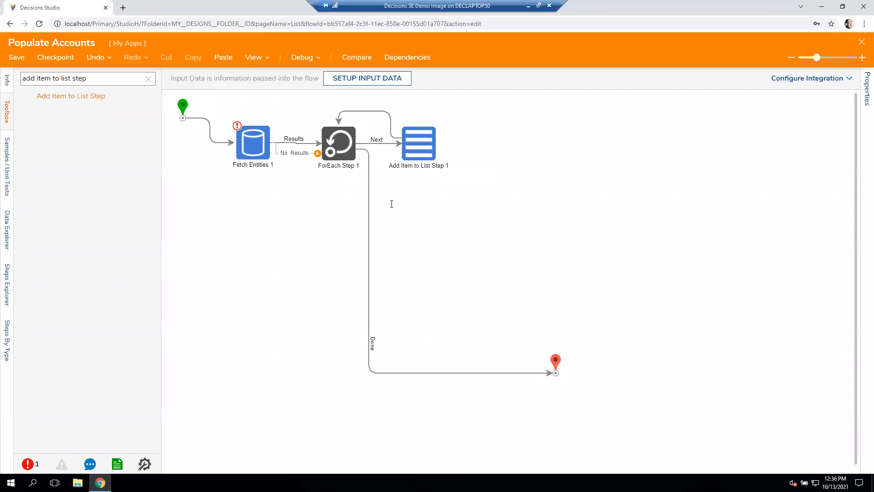
left_click(529, 312)
left_click(861, 43)
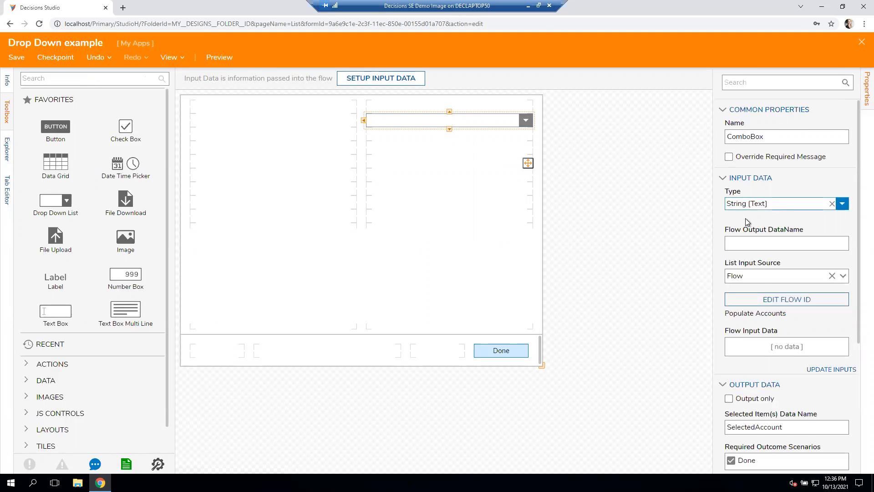
- Rename the drop-down's selected item data name as "Selected Merged Ittem"
left_click_drag(756, 430, 829, 414)
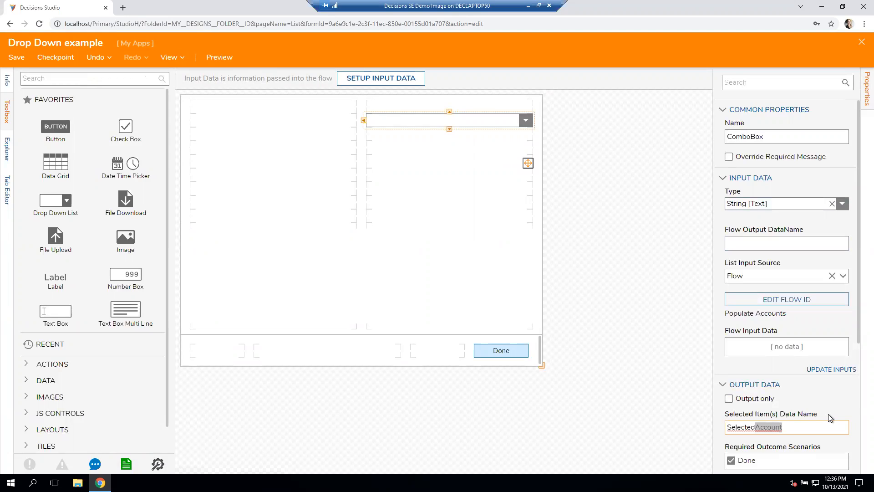
key("BackSpace")
type("Merge")
type("d ITme")
key("BackSpace")
key("BackSpace")
key("BackSpace")
type("ttem")
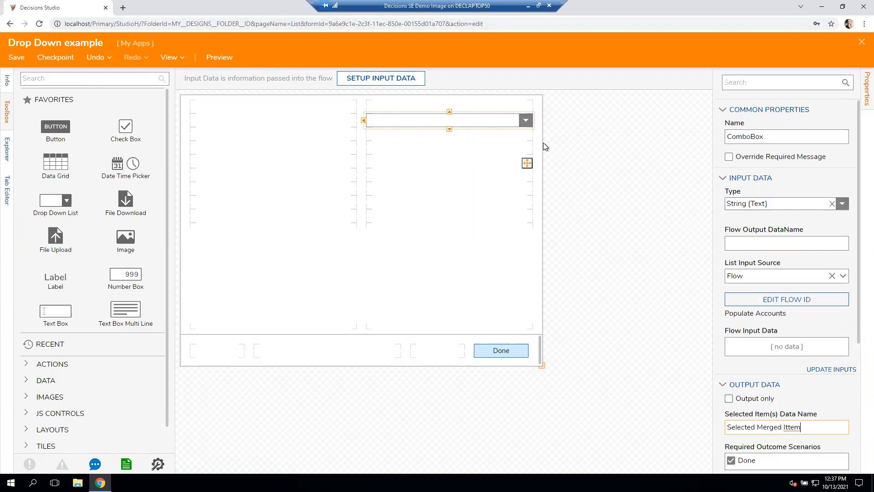
- Save the Drop Down example form without notes and close it to return to Flow 1
left_click(16, 57)
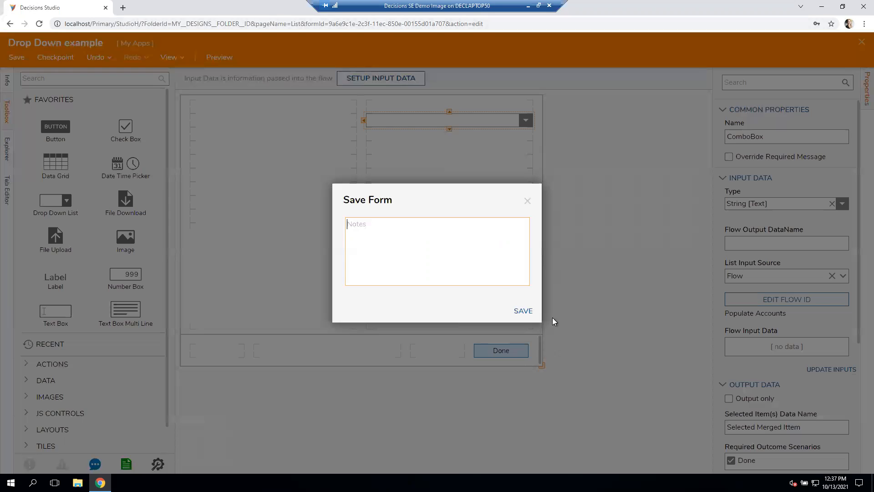
left_click(523, 311)
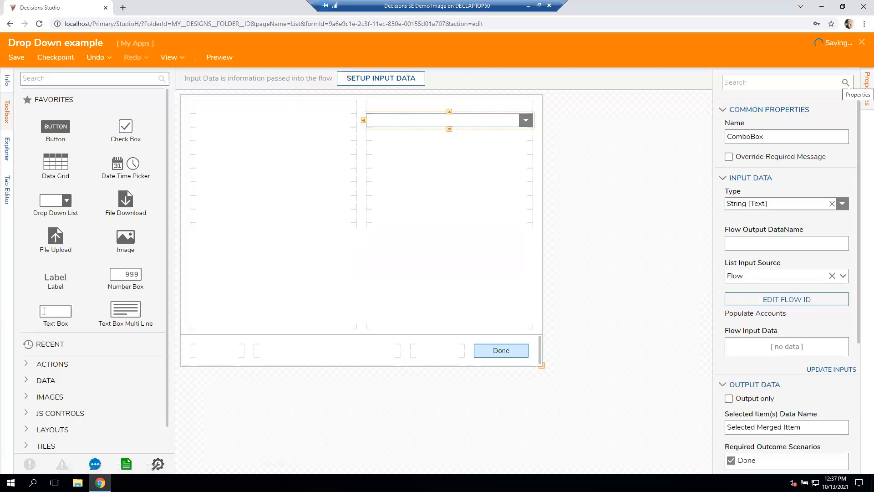
left_click(862, 42)
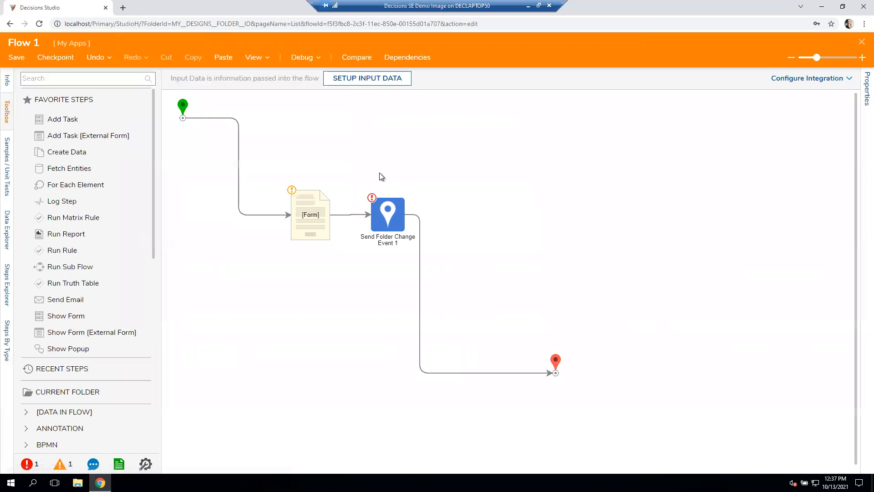
- Delete the Send Folder Change Event step from Flow 1
left_click(315, 204)
left_click(387, 213)
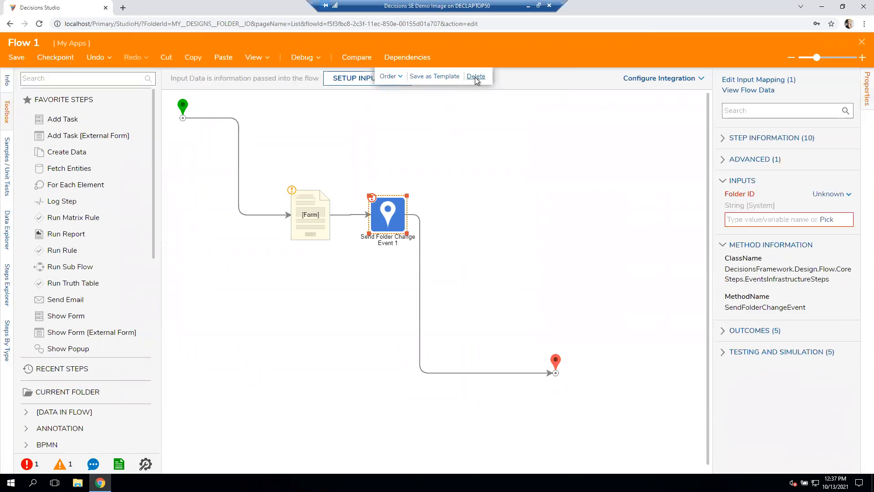
left_click(476, 78)
- Add a Fetch Entities step after the form and remove its No Results connection to the end step
left_click(318, 217)
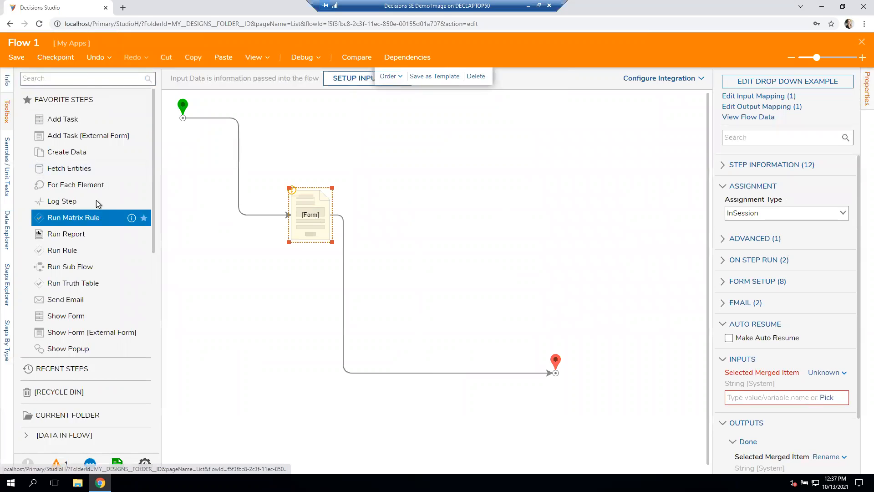
left_click_drag(89, 173, 355, 280)
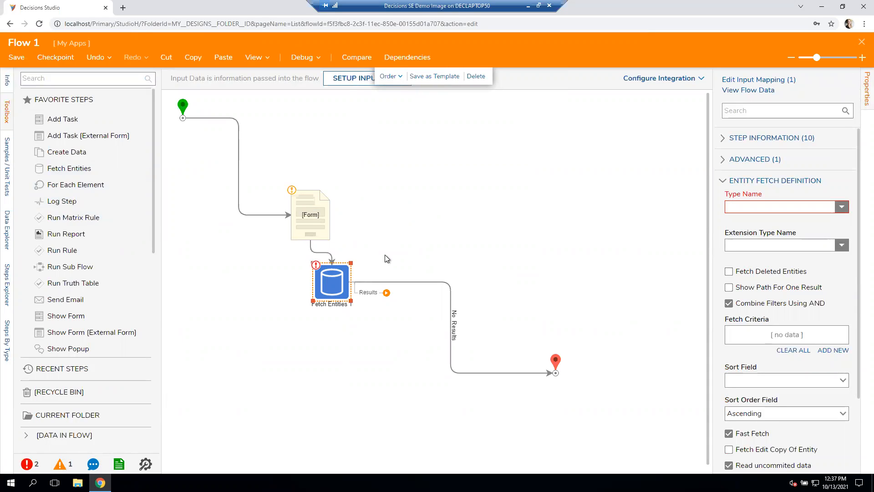
left_click(452, 304)
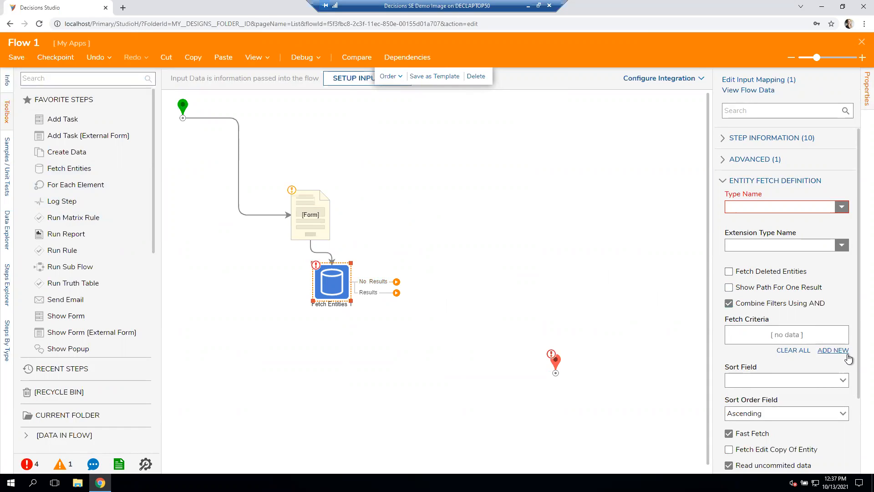
- Set the Fetch Entities step's entity type name to Account
left_click(774, 211)
type("account")
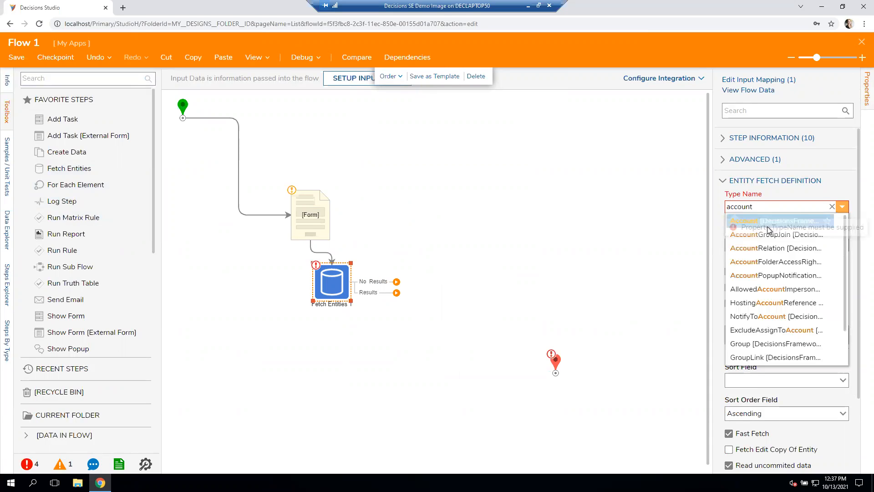
left_click(774, 223)
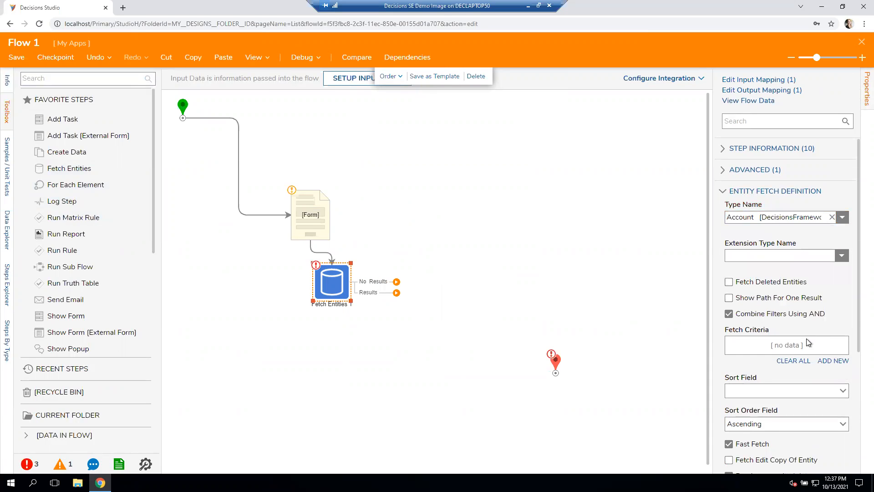
- Move the Fetch Entities step further down below the form to leave room between the two steps
scroll(838, 329, "down", 1)
mouse_move(310, 254)
left_click_drag(345, 292, 333, 358)
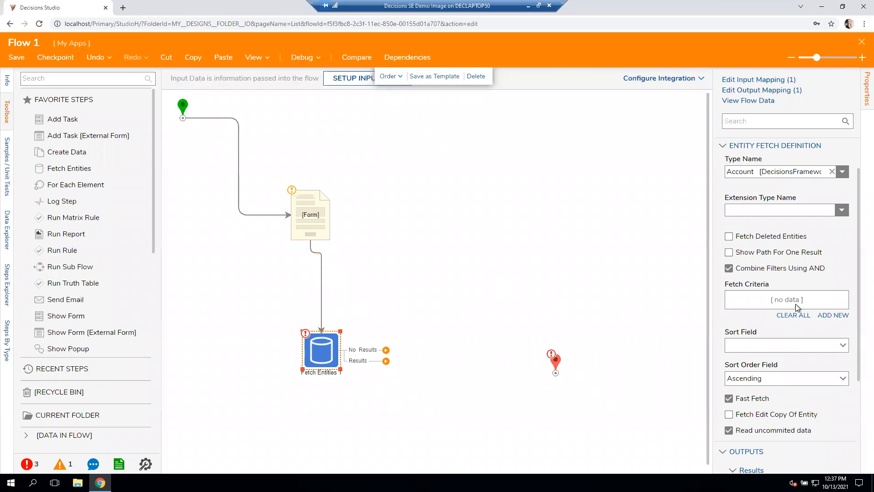
- Add a fetch criterion to the Fetch Entities step on the accountID field with the Equals match type
left_click(834, 315)
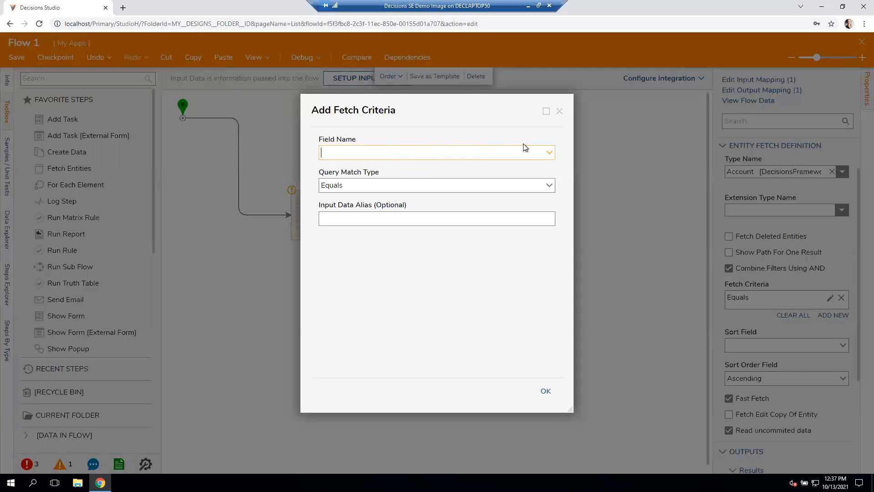
left_click(548, 158)
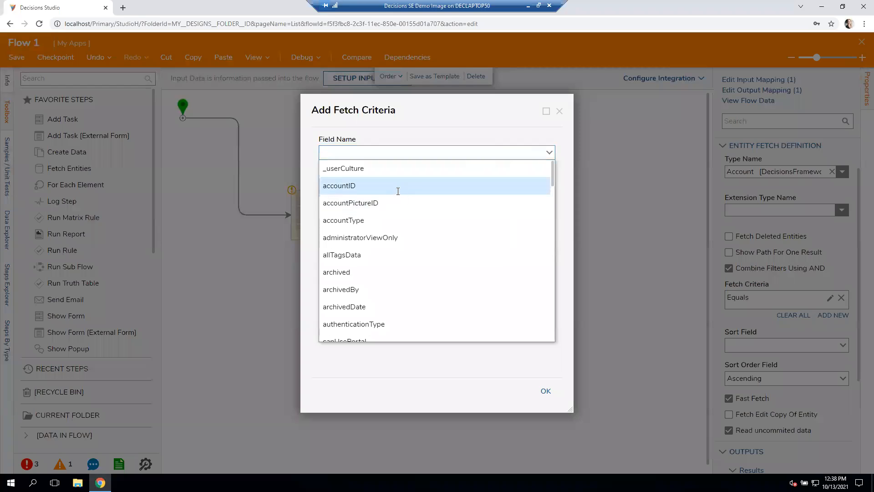
left_click(401, 186)
left_click(549, 153)
scroll(426, 268, "down", 4)
scroll(427, 268, "down", 3)
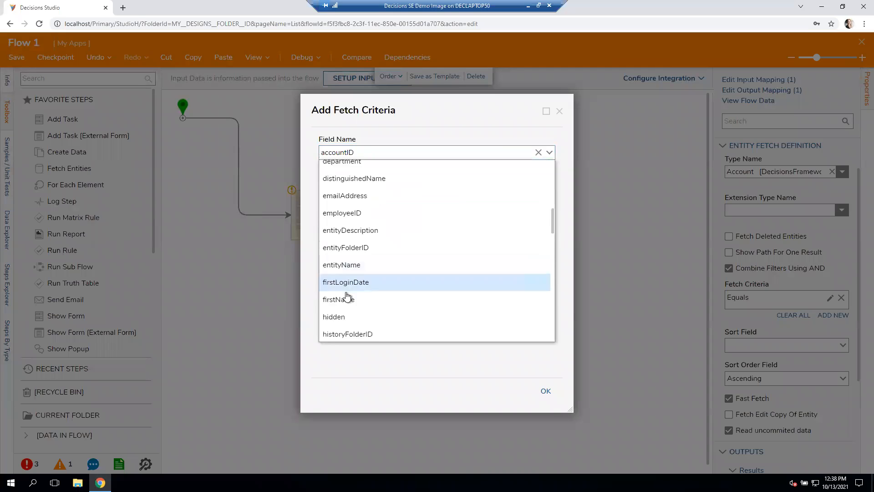
left_click(401, 297)
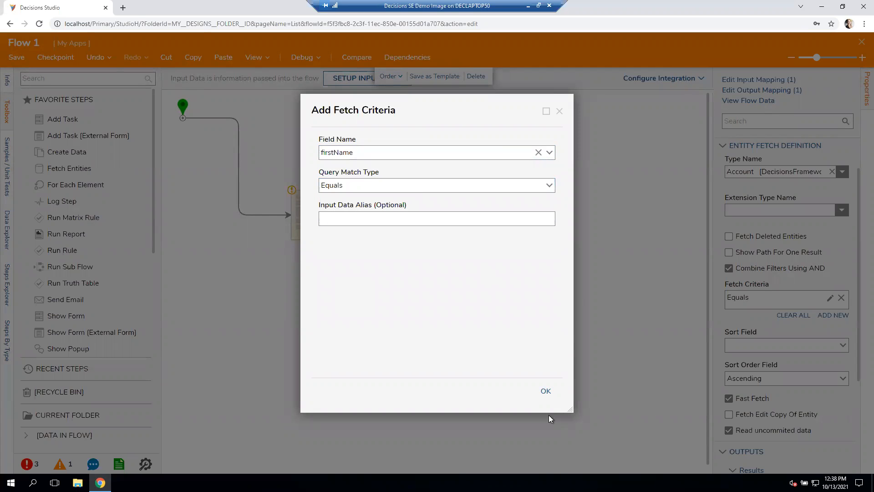
left_click(547, 392)
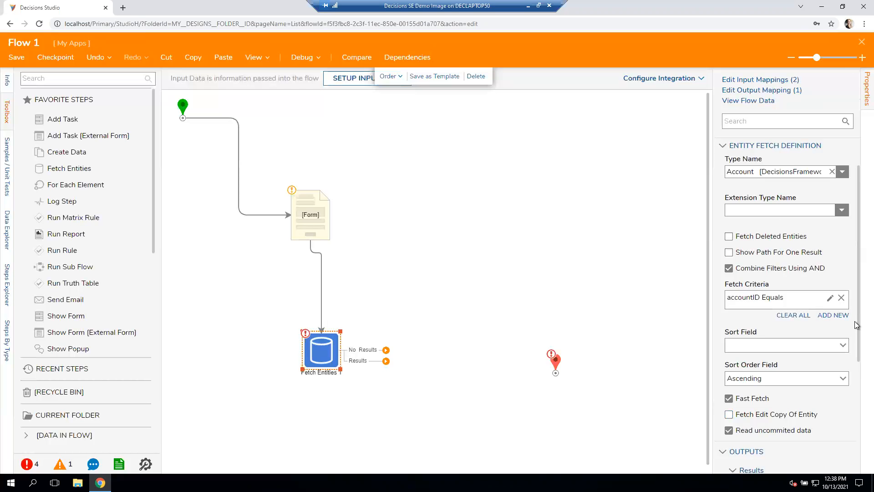
left_click(843, 322)
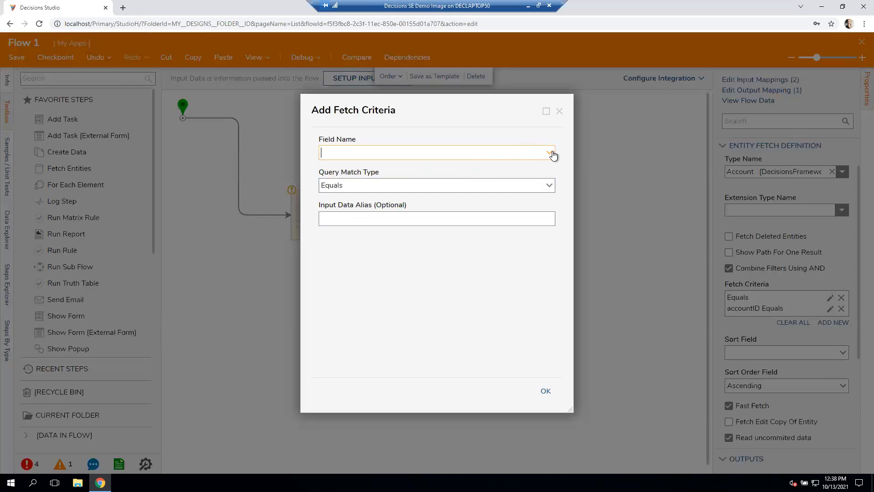
left_click(549, 155)
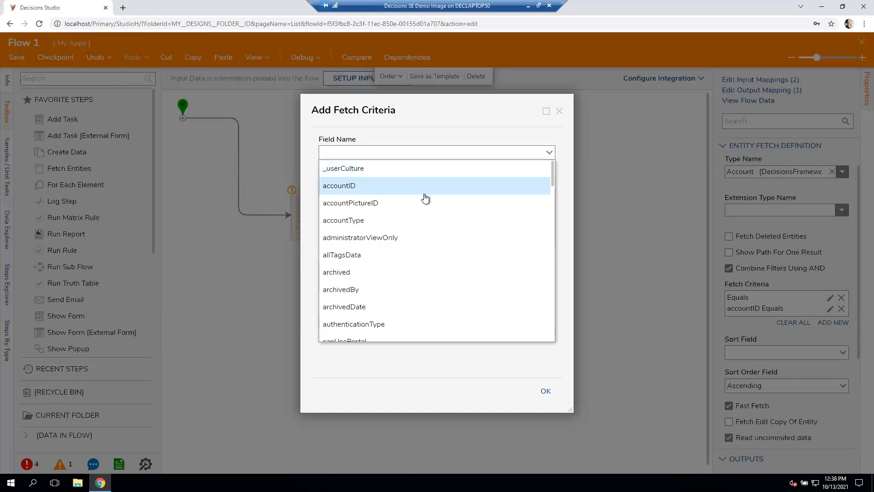
left_click(425, 199)
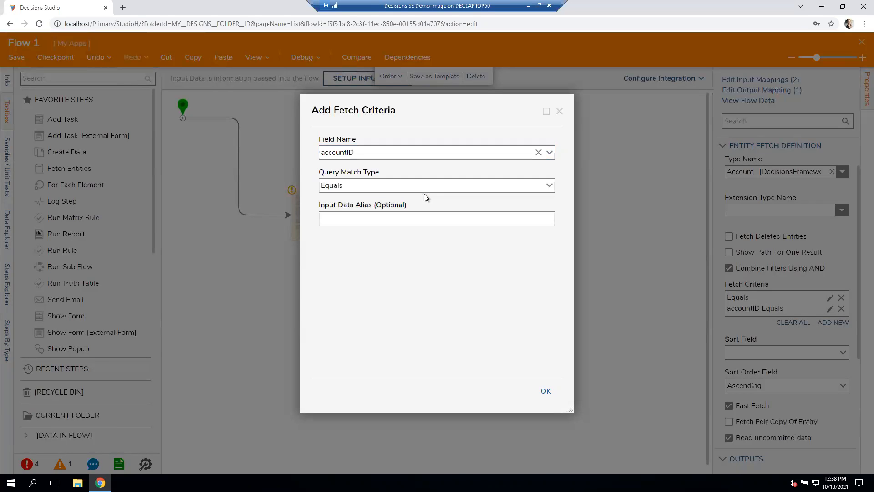
left_click(549, 392)
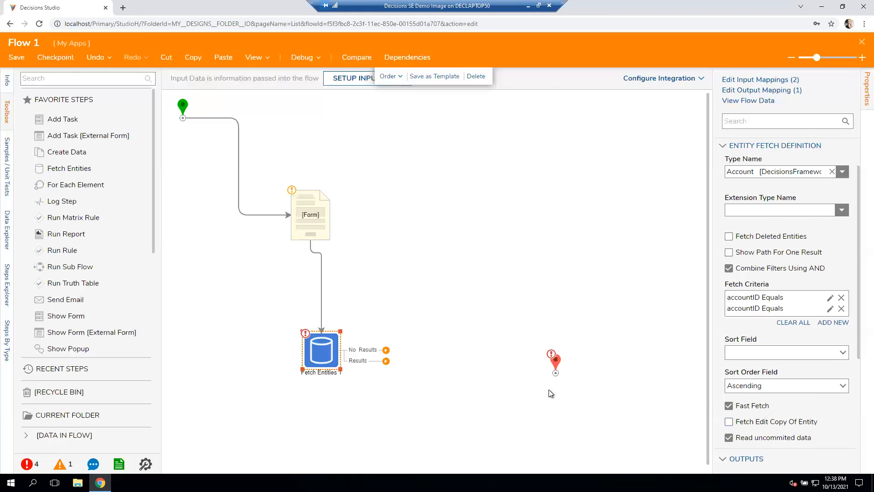
left_click(840, 308)
- Add a second fetch criterion on the firstName field with the Equals match type
left_click(828, 317)
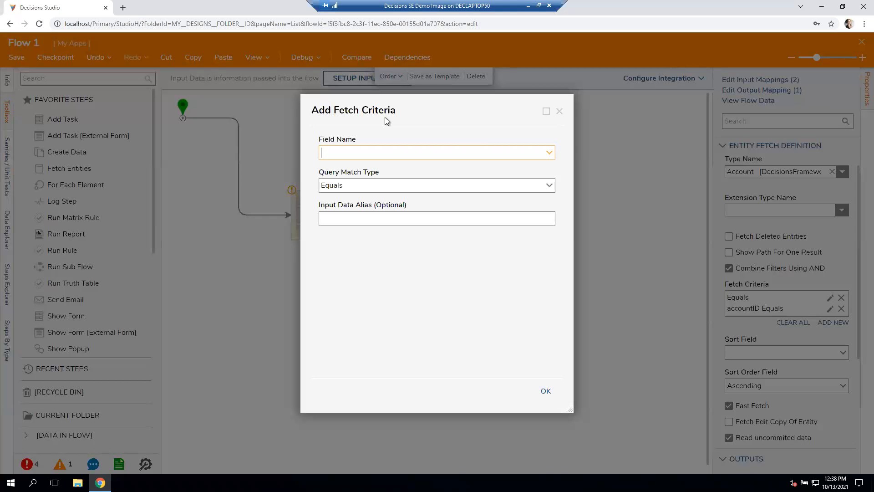
left_click(549, 152)
scroll(383, 312, "down", 8)
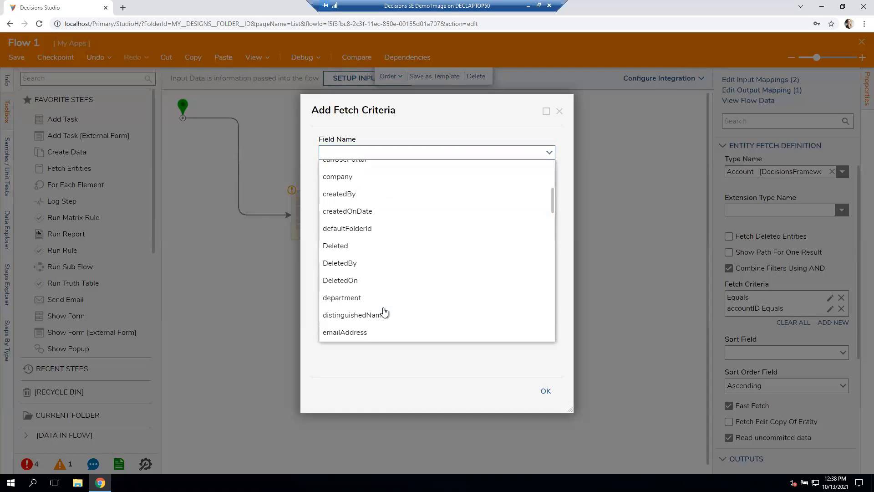
left_click(382, 313)
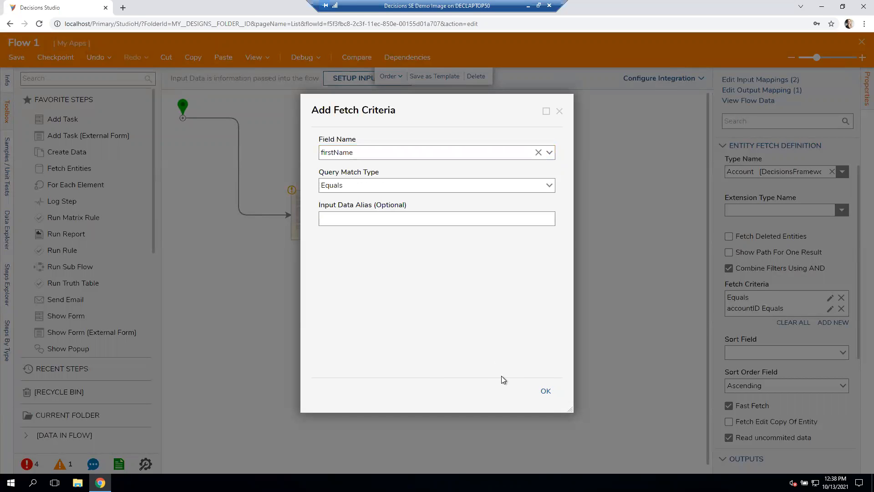
left_click(547, 391)
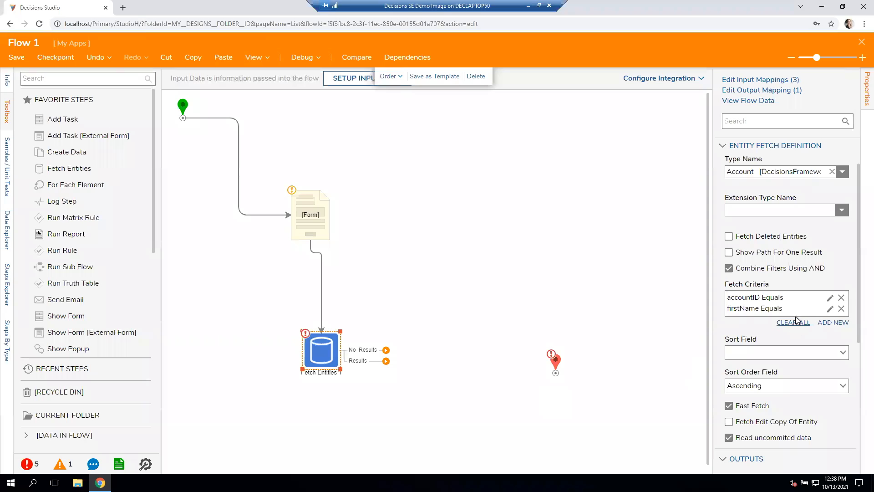
- Find the Split String step in the toolbox and insert it between the form and the Fetch Entities step
left_click(313, 217)
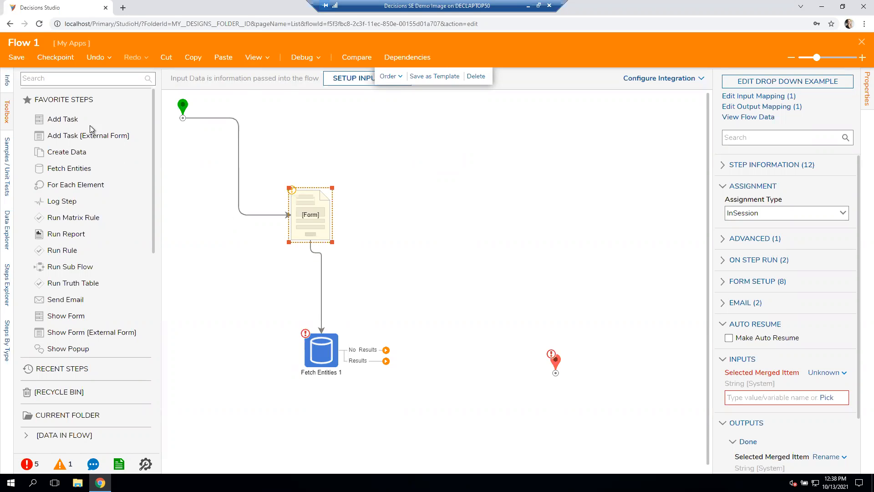
left_click(151, 78)
type("split")
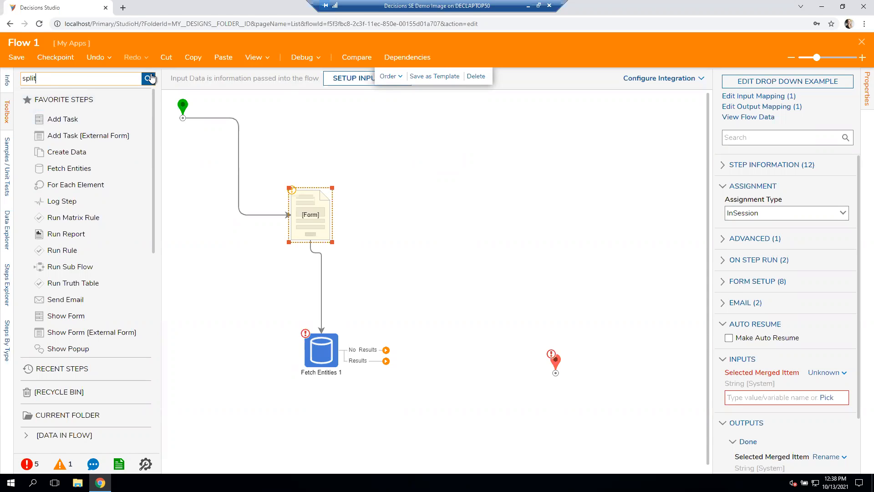
left_click_drag(54, 177, 322, 277)
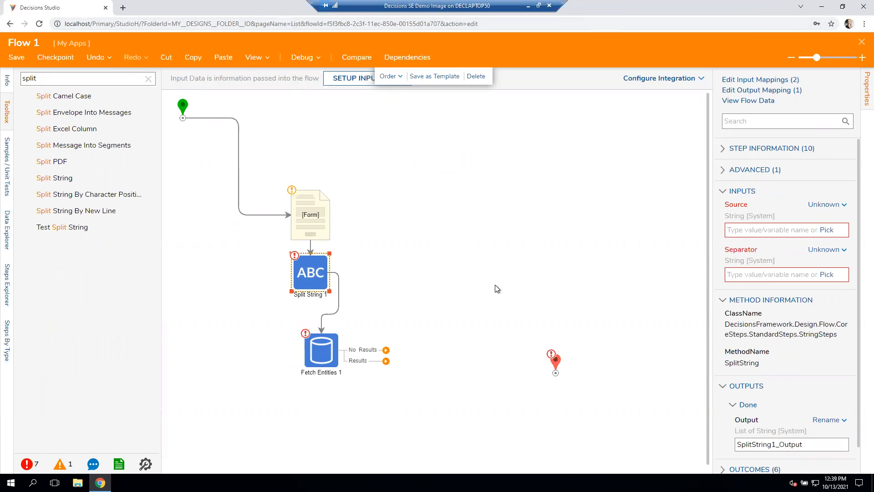
- Select the Split String step below the form to show its Source and Separator inputs
left_click(554, 254)
left_click(319, 272)
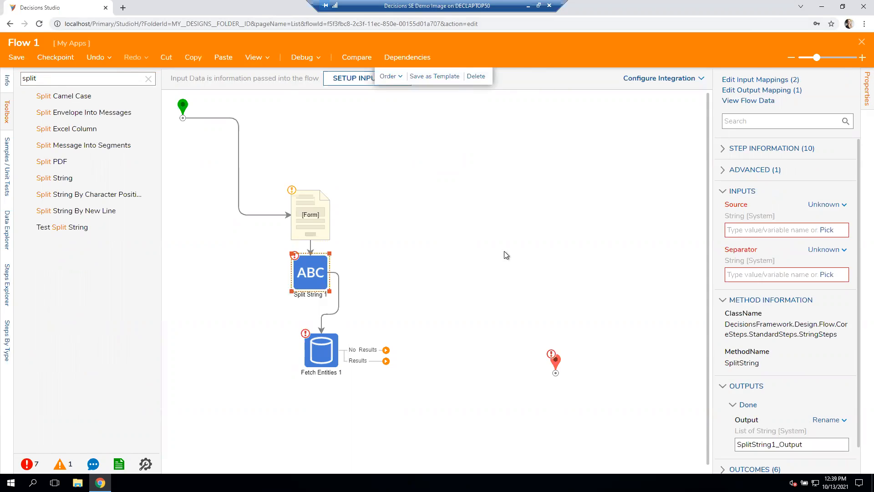
left_click(323, 221)
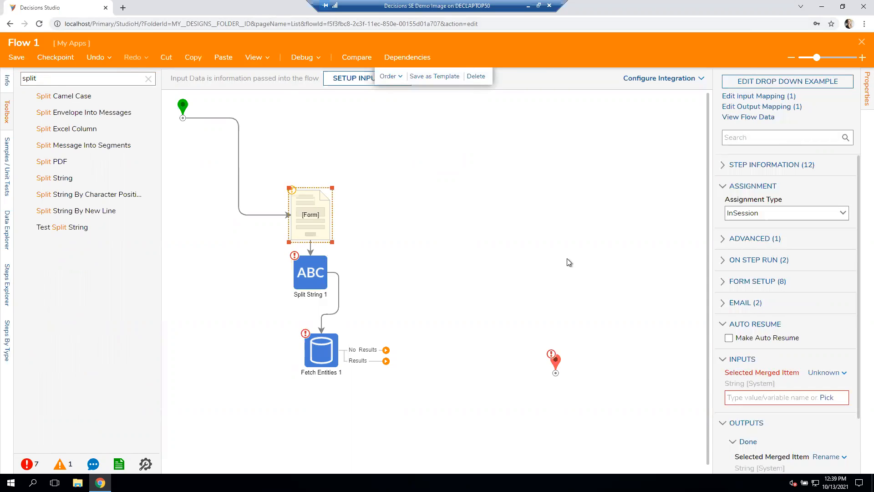
left_click(312, 276)
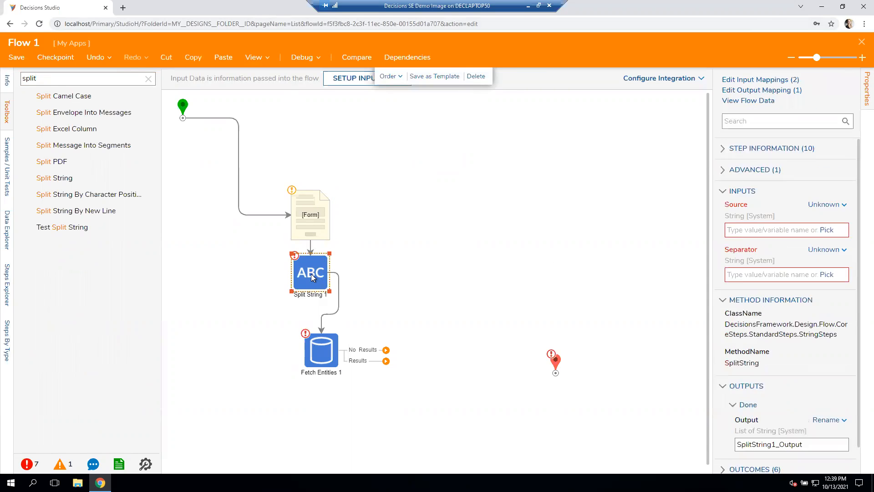